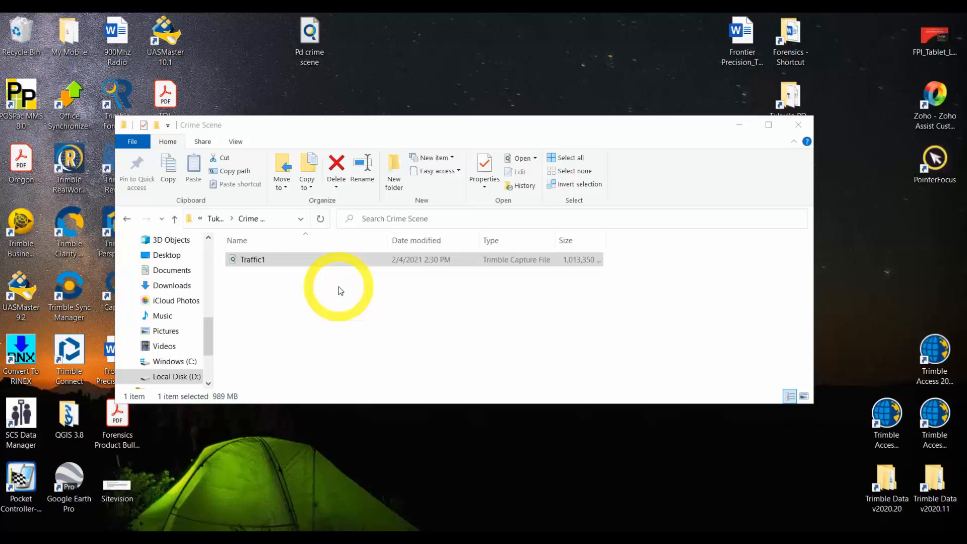
Step: Convert the Traffic1 Trimble capture file in the Crime Scene folder to JobXML
{"action": "left_click", "coordinate": [311, 260]}
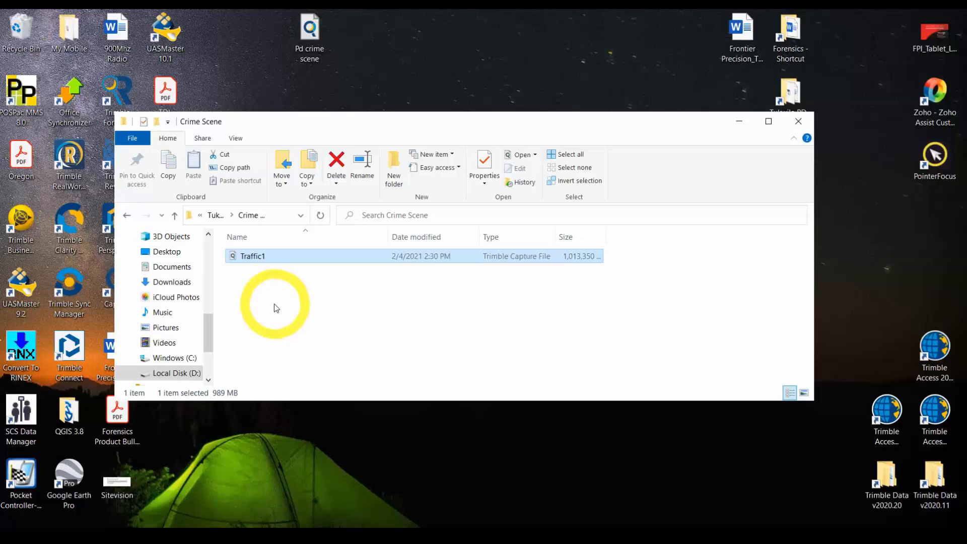
{"action": "right_click", "coordinate": [267, 257]}
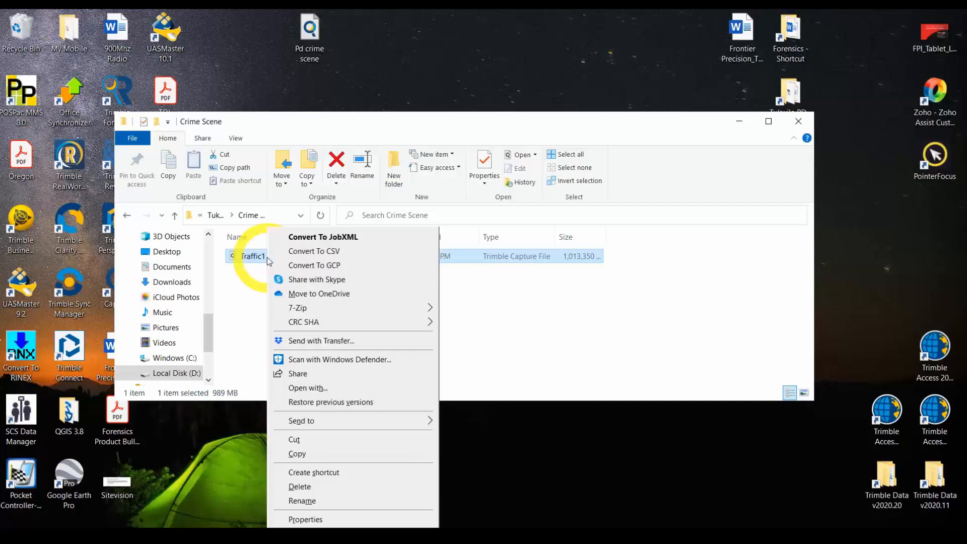
{"action": "left_click", "coordinate": [358, 237]}
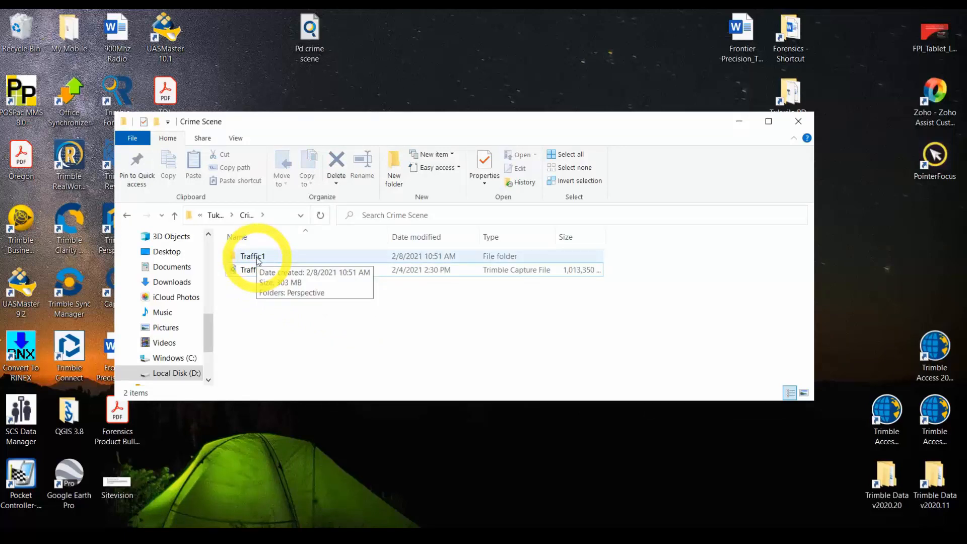
Step: Browse through the extracted Traffic1 and Perspective folders into Traffic1_TDX and select the Traffic1.tdx file
{"action": "left_click", "coordinate": [254, 271]}
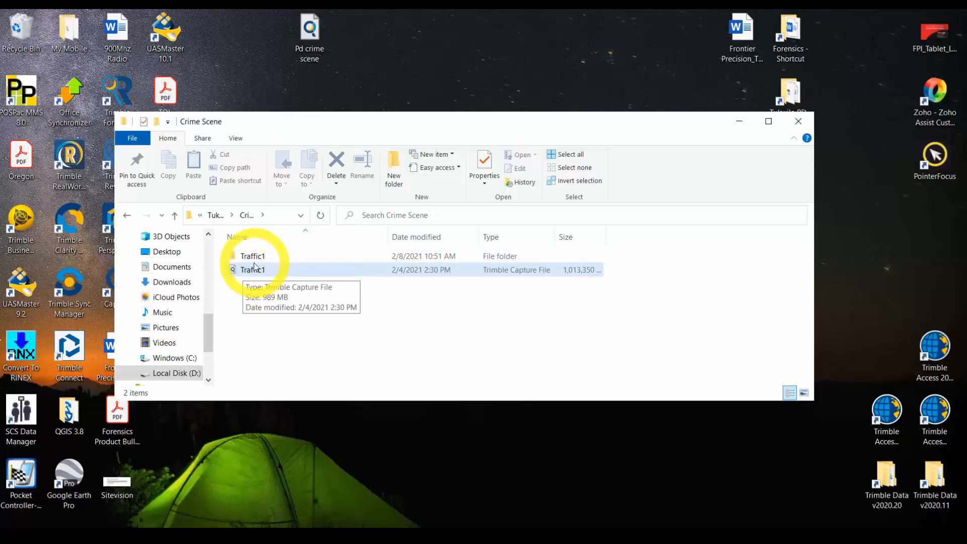
{"action": "left_click", "coordinate": [254, 258]}
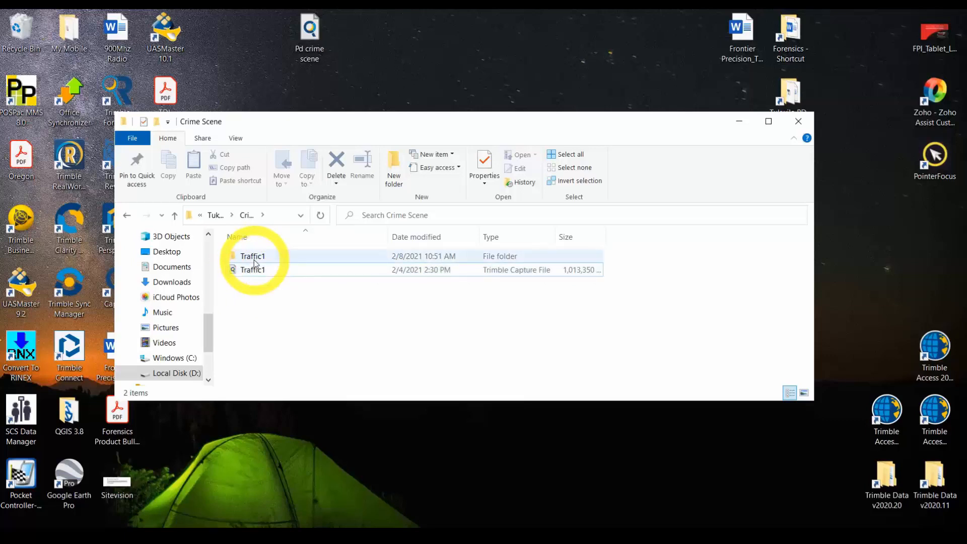
{"action": "double_click", "coordinate": [254, 258]}
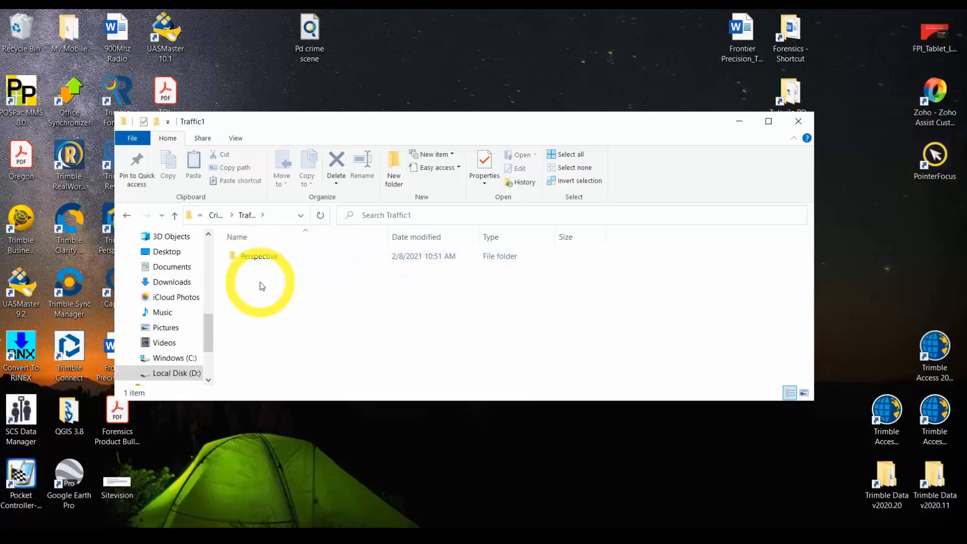
{"action": "left_click", "coordinate": [260, 259]}
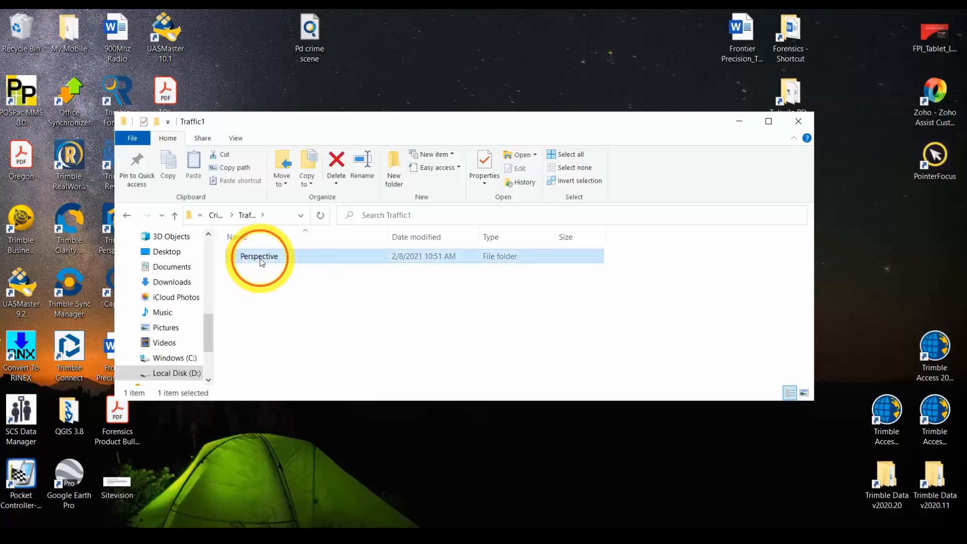
{"action": "double_click", "coordinate": [261, 256]}
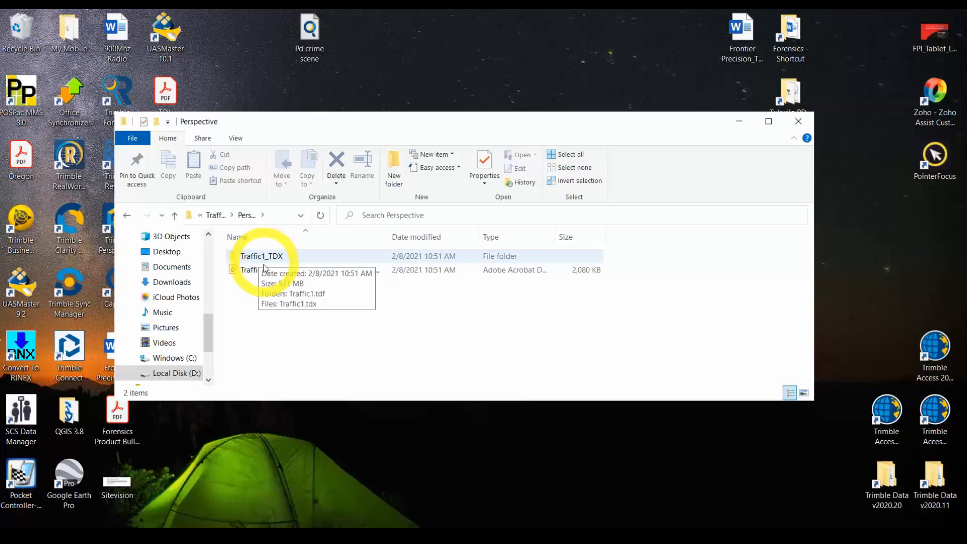
{"action": "double_click", "coordinate": [264, 258]}
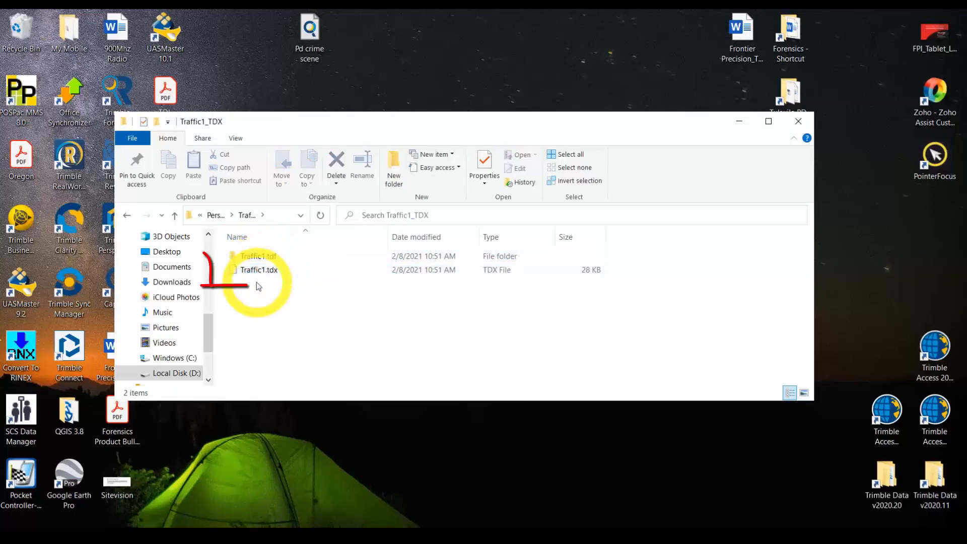
{"action": "left_click", "coordinate": [255, 271]}
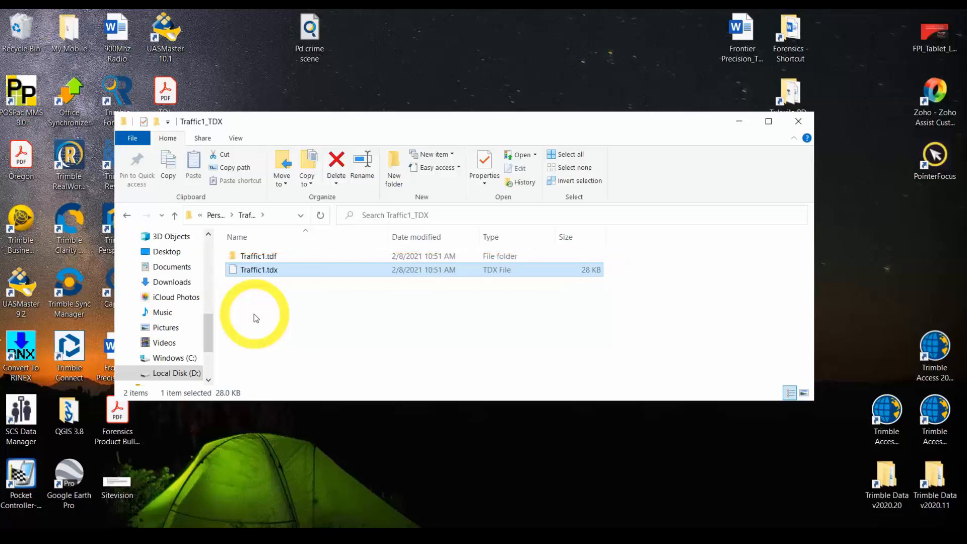
Step: Examine the scan files inside the Traffic1.tdf folder, return to Traffic1_TDX and select Traffic1.tdx
{"action": "double_click", "coordinate": [259, 257]}
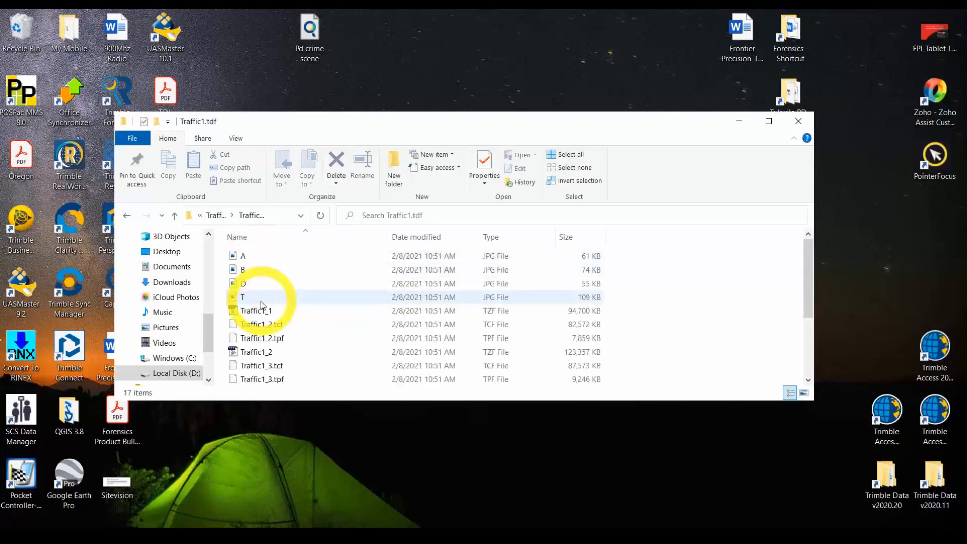
{"action": "scroll", "coordinate": [298, 312], "scroll_direction": "down", "scroll_amount": 1}
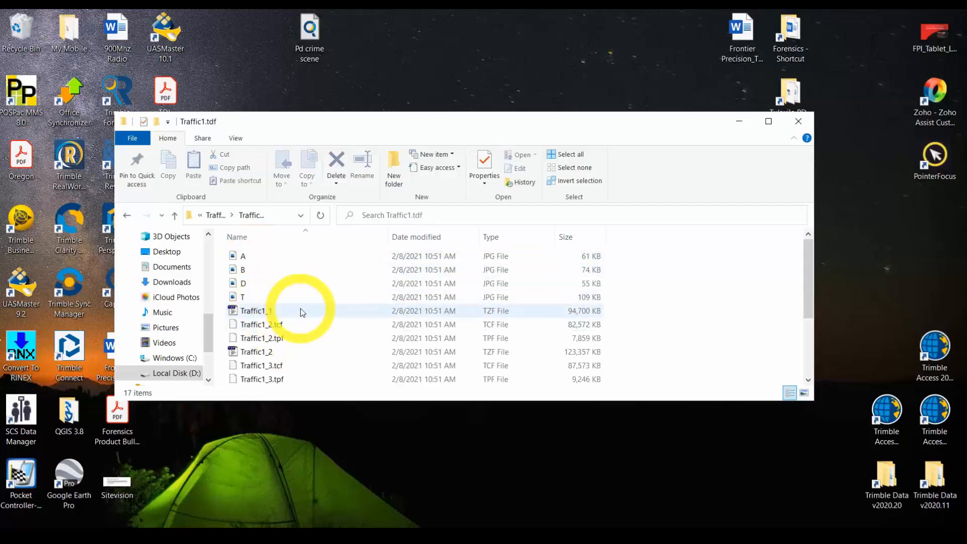
{"action": "scroll", "coordinate": [282, 310], "scroll_direction": "up", "scroll_amount": 1}
{"action": "left_click", "coordinate": [255, 310]}
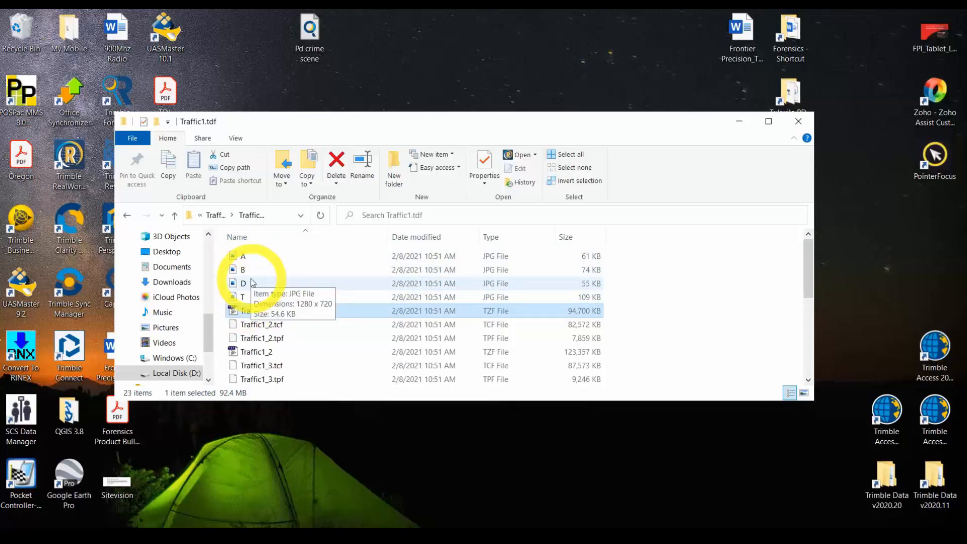
{"action": "left_click", "coordinate": [174, 216]}
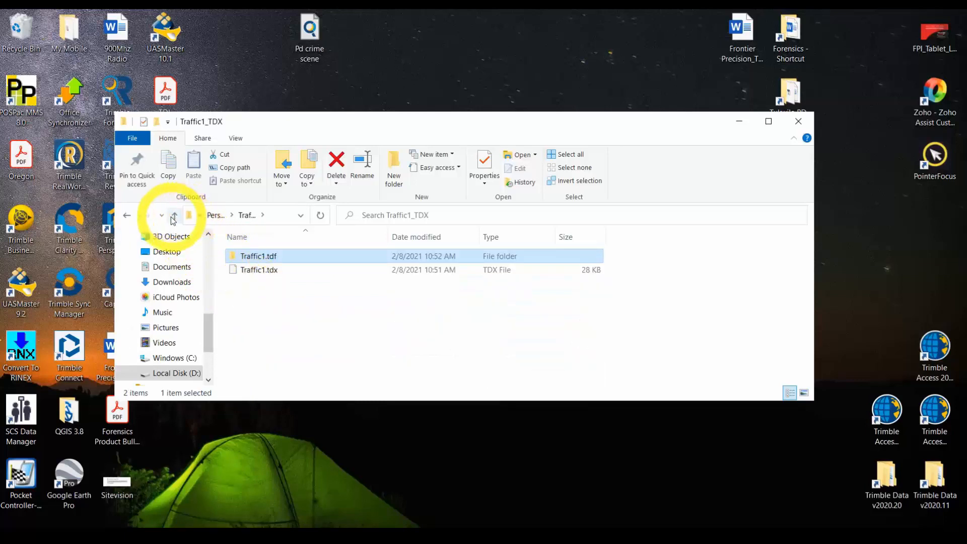
{"action": "left_click", "coordinate": [254, 271]}
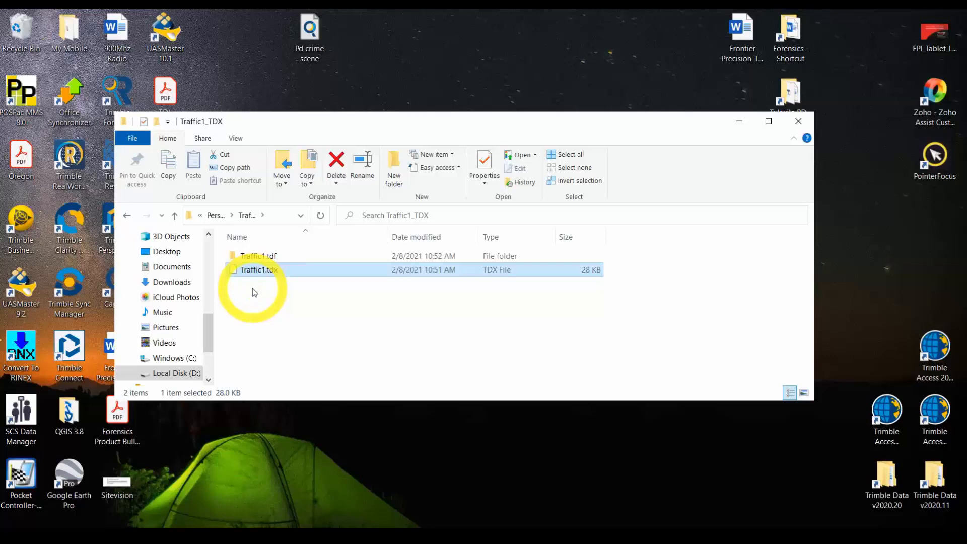
Step: Go back to the Perspective folder and open the Traffic1 Registration Report PDF in a maximized window
{"action": "left_click", "coordinate": [175, 217]}
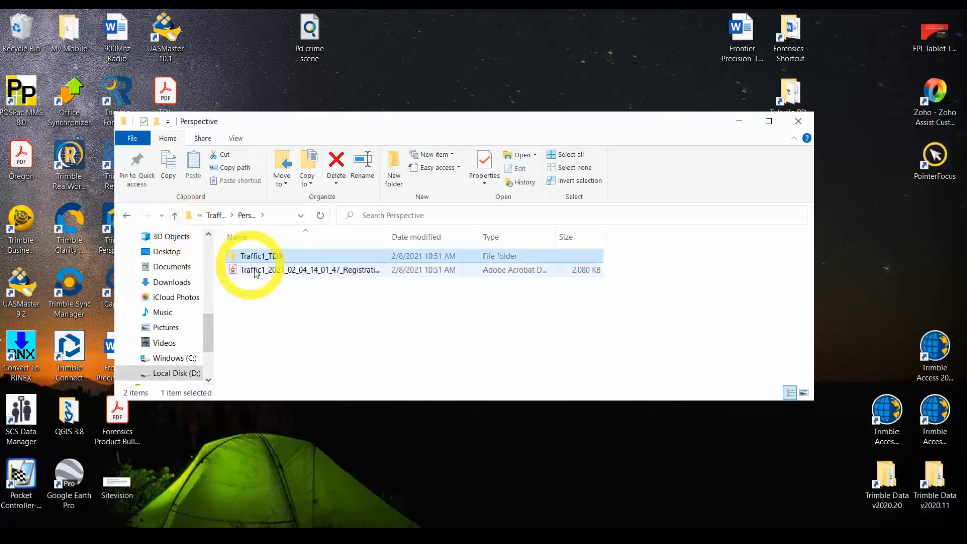
{"action": "left_click", "coordinate": [286, 274]}
{"action": "double_click", "coordinate": [286, 274]}
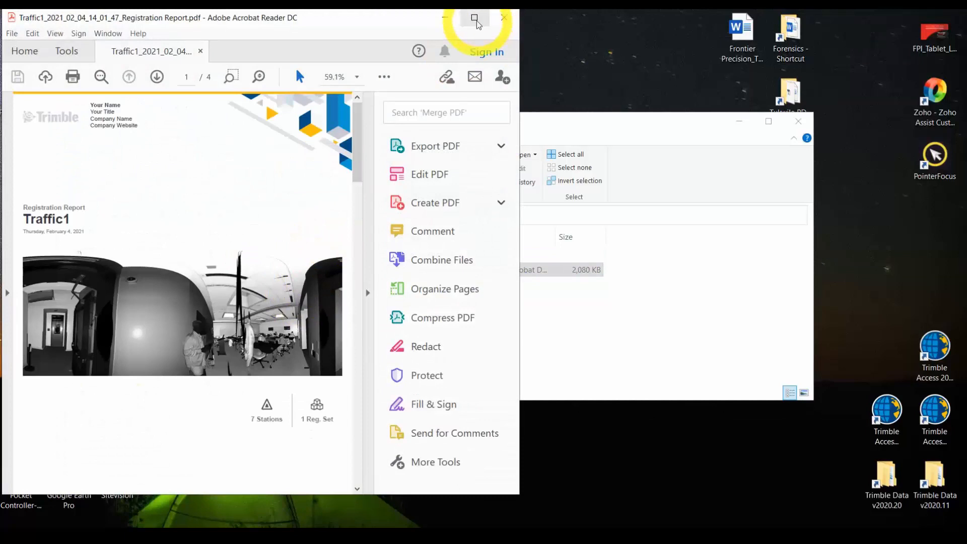
{"action": "left_click", "coordinate": [474, 17]}
Step: Collapse the report's tools pane and set the page zoom to 75%
{"action": "scroll", "coordinate": [398, 247], "scroll_direction": "down", "scroll_amount": 3}
{"action": "scroll", "coordinate": [400, 252], "scroll_direction": "down", "scroll_amount": 2}
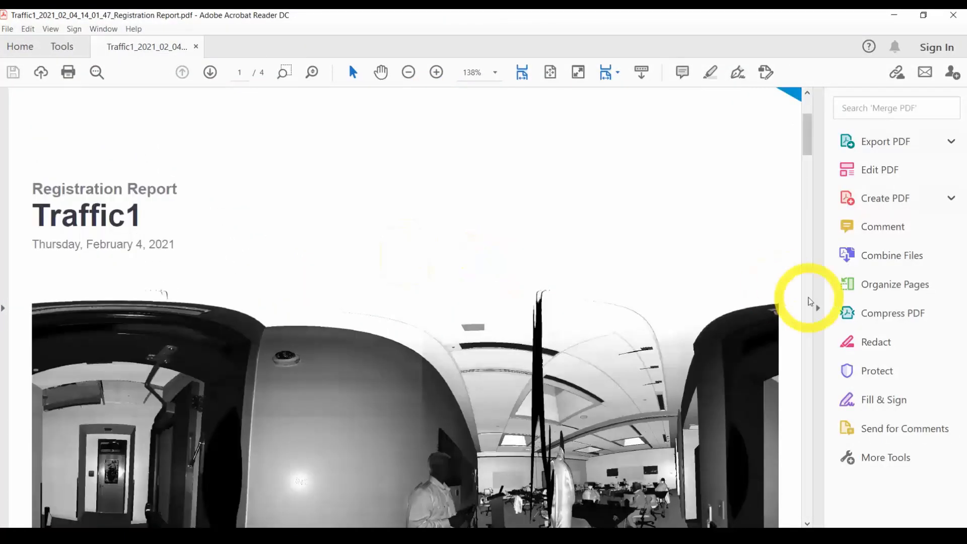
{"action": "left_click", "coordinate": [817, 307]}
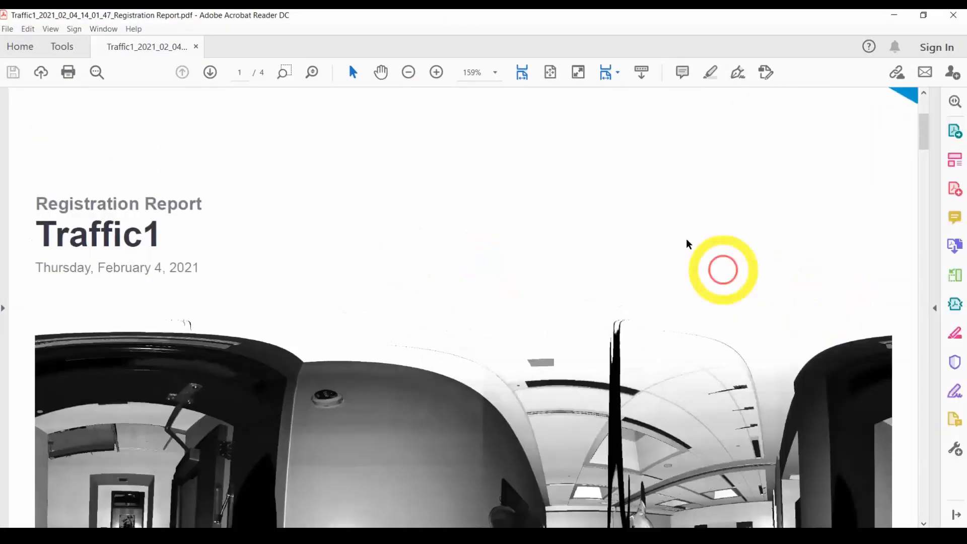
{"action": "left_click", "coordinate": [494, 73]}
{"action": "left_click", "coordinate": [513, 149]}
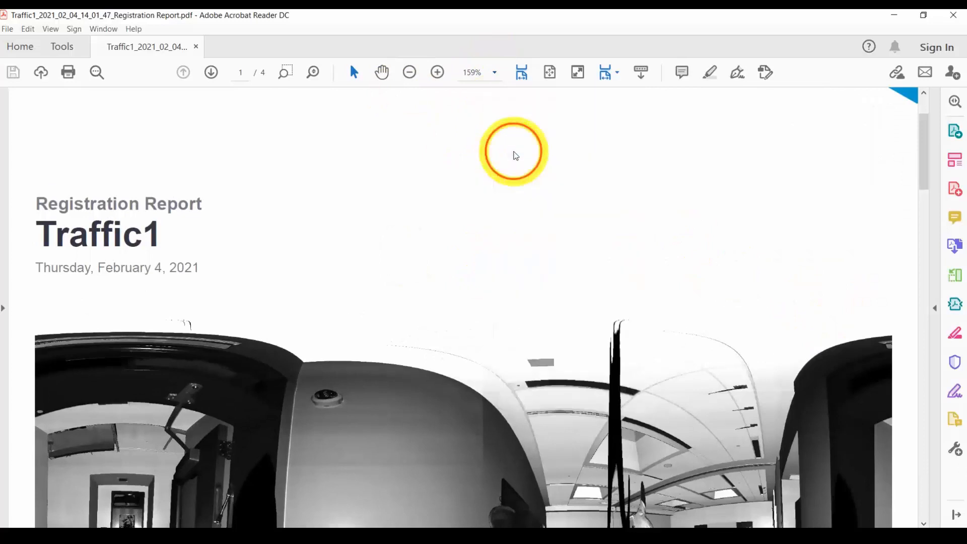
{"action": "scroll", "coordinate": [492, 292], "scroll_direction": "down", "scroll_amount": 3}
{"action": "scroll", "coordinate": [491, 287], "scroll_direction": "up", "scroll_amount": 2}
{"action": "scroll", "coordinate": [491, 287], "scroll_direction": "up", "scroll_amount": 2}
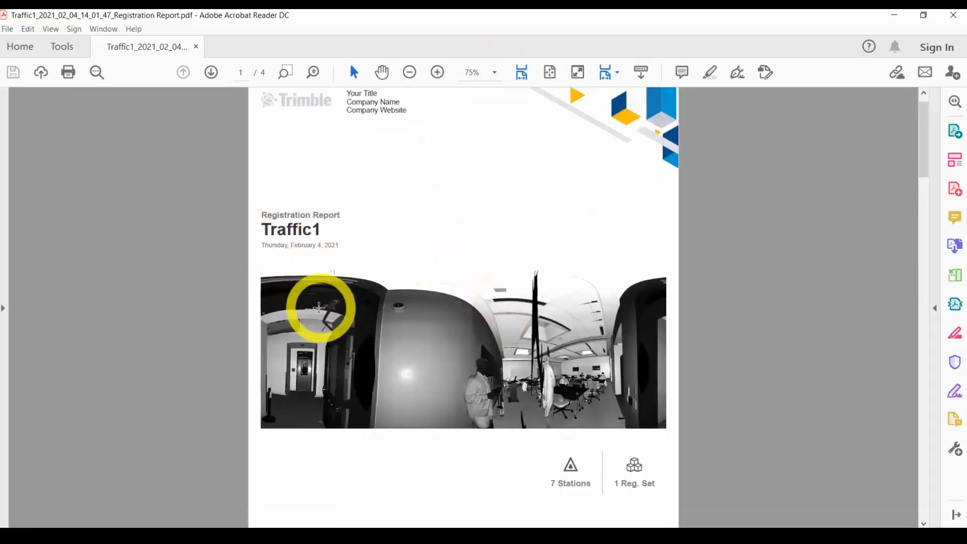
Step: Review the report's Project Summary and Registration Summary, including average error, overlap and consistency, and close the report
{"action": "scroll", "coordinate": [431, 448], "scroll_direction": "down", "scroll_amount": 1}
{"action": "scroll", "coordinate": [470, 434], "scroll_direction": "down", "scroll_amount": 6}
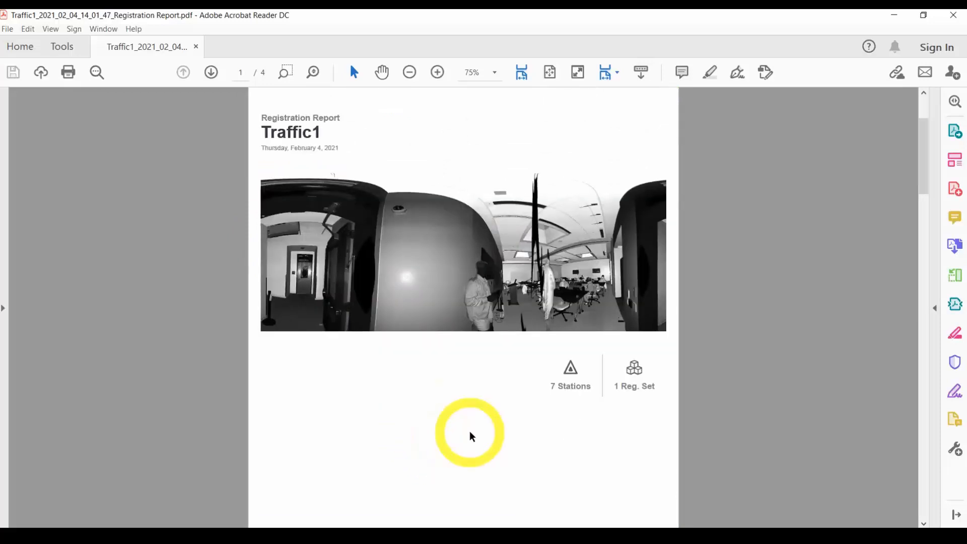
{"action": "scroll", "coordinate": [493, 399], "scroll_direction": "down", "scroll_amount": 3}
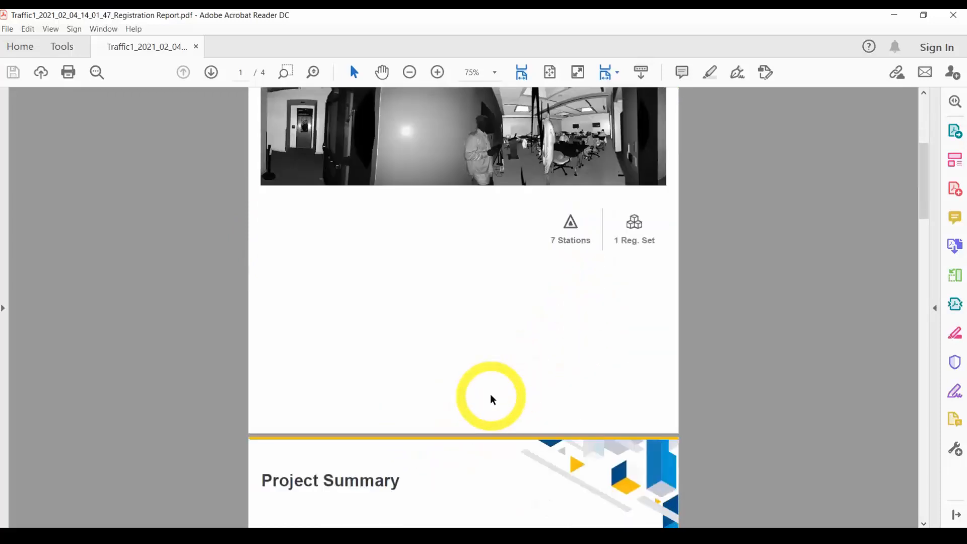
{"action": "scroll", "coordinate": [493, 400], "scroll_direction": "down", "scroll_amount": 9}
{"action": "scroll", "coordinate": [492, 400], "scroll_direction": "down", "scroll_amount": 10}
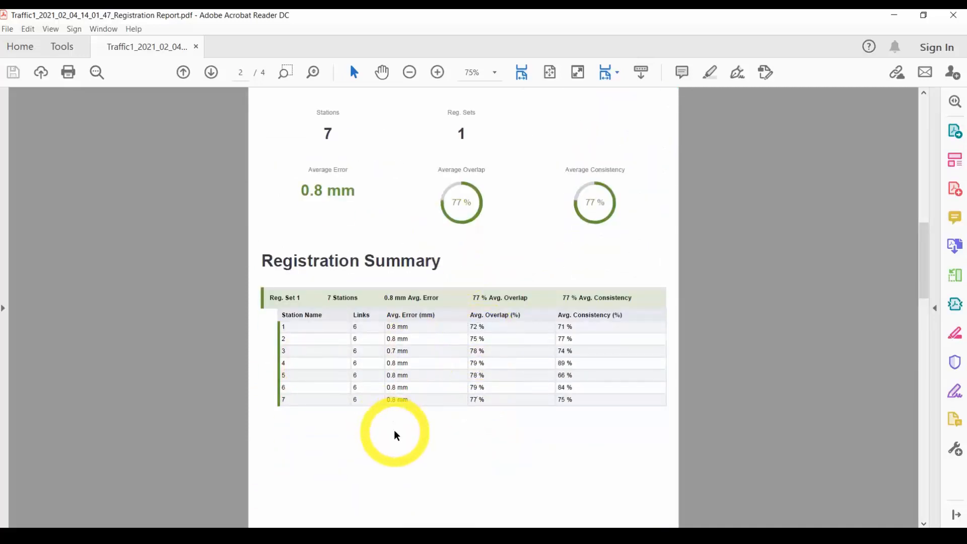
{"action": "scroll", "coordinate": [396, 433], "scroll_direction": "up", "scroll_amount": 5}
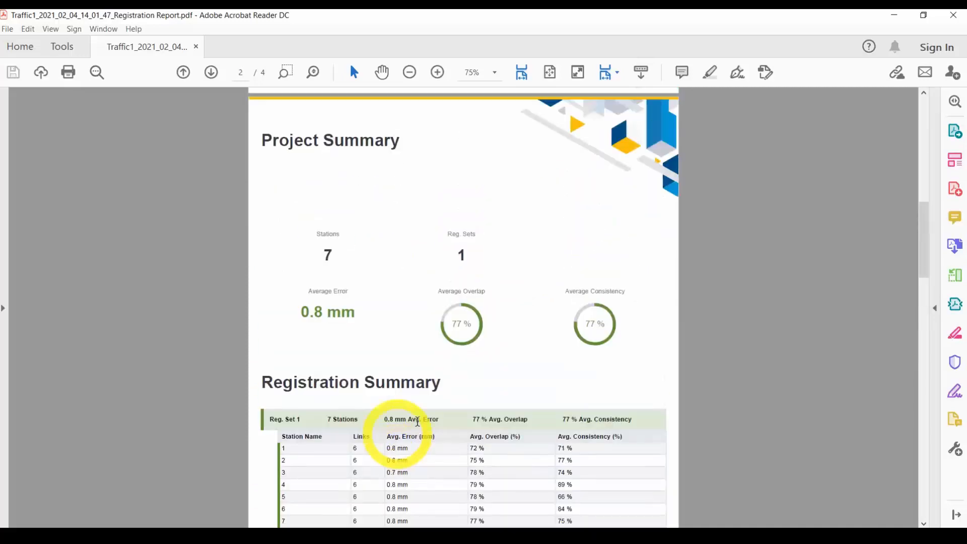
{"action": "left_click", "coordinate": [953, 15]}
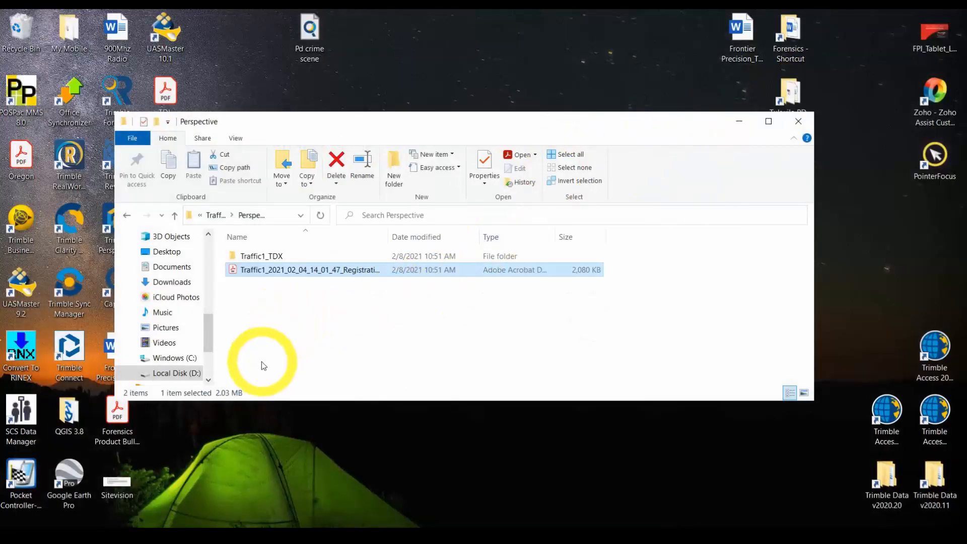
Step: Reopen the Traffic1_TDX folder, select Traffic1.tdx as the file to load, and minimize the folder window
{"action": "double_click", "coordinate": [257, 257]}
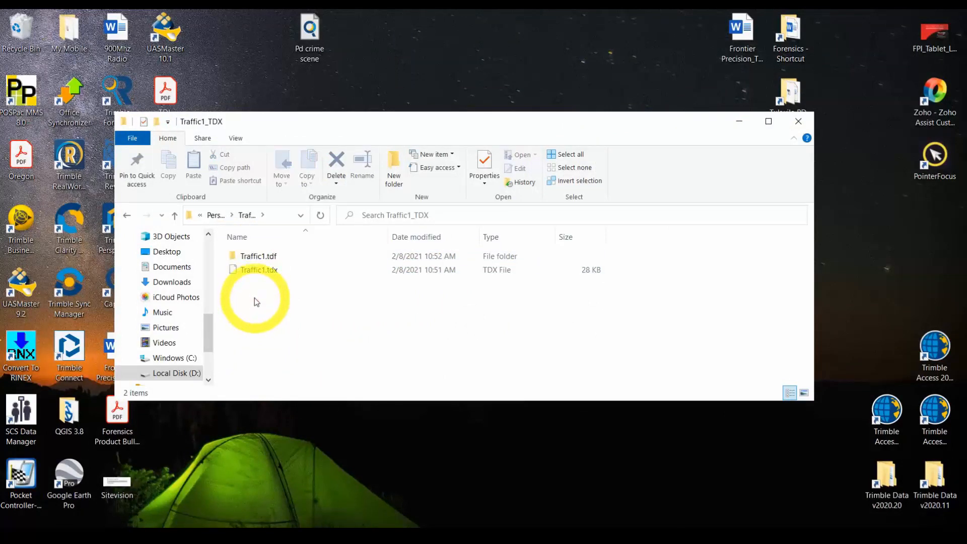
{"action": "left_click", "coordinate": [262, 272]}
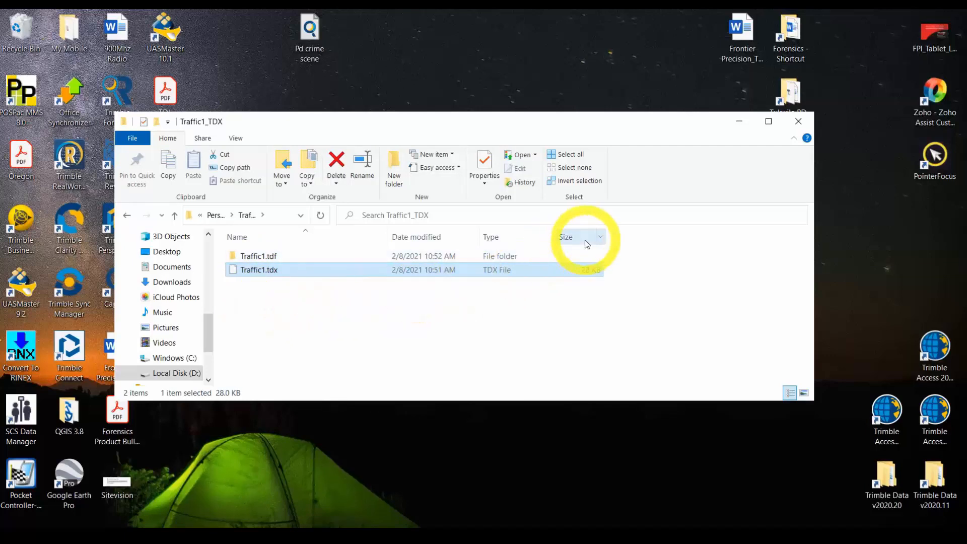
{"action": "left_click", "coordinate": [740, 122]}
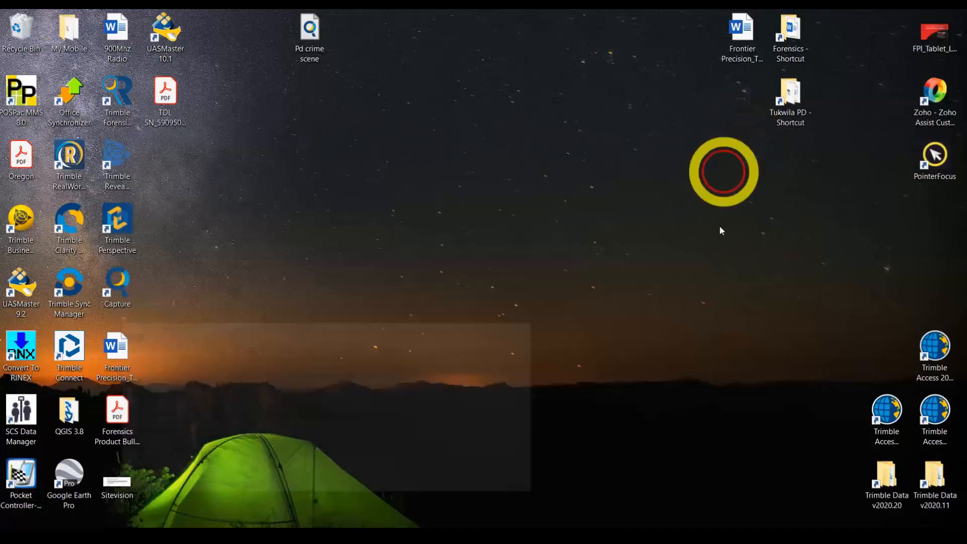
Step: Switch to Trimble RealWorks, start opening a scan file and browse to the Tukwila PD folder
{"action": "left_click", "coordinate": [574, 535]}
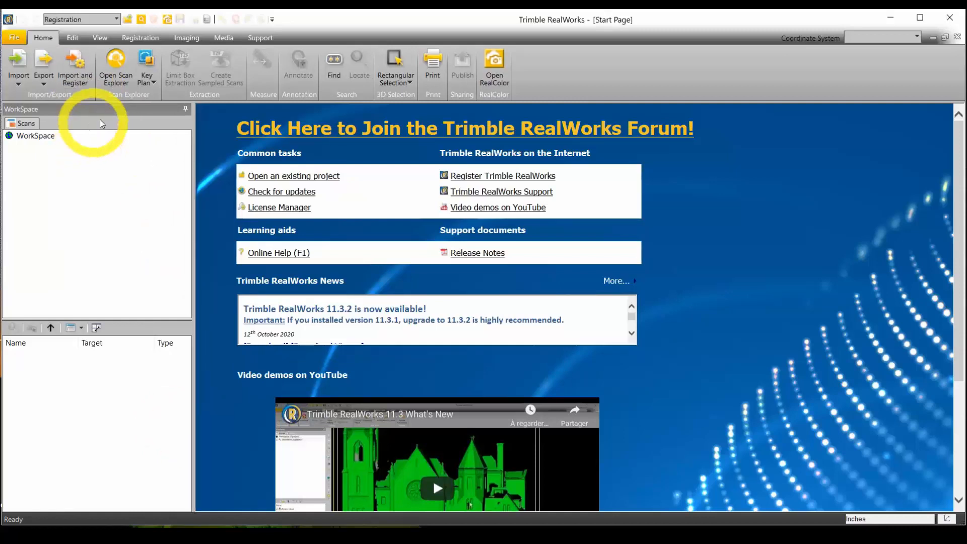
{"action": "left_click", "coordinate": [19, 87]}
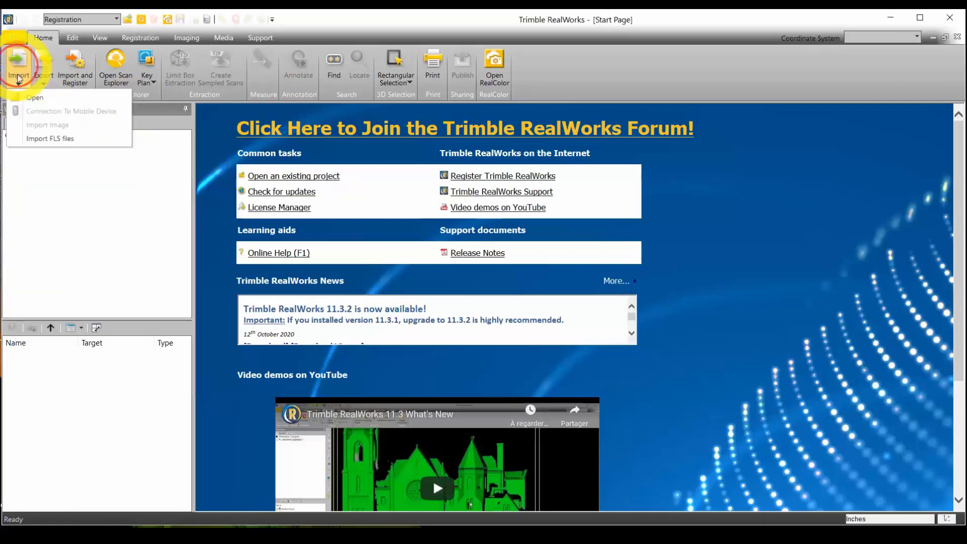
{"action": "left_click", "coordinate": [47, 101]}
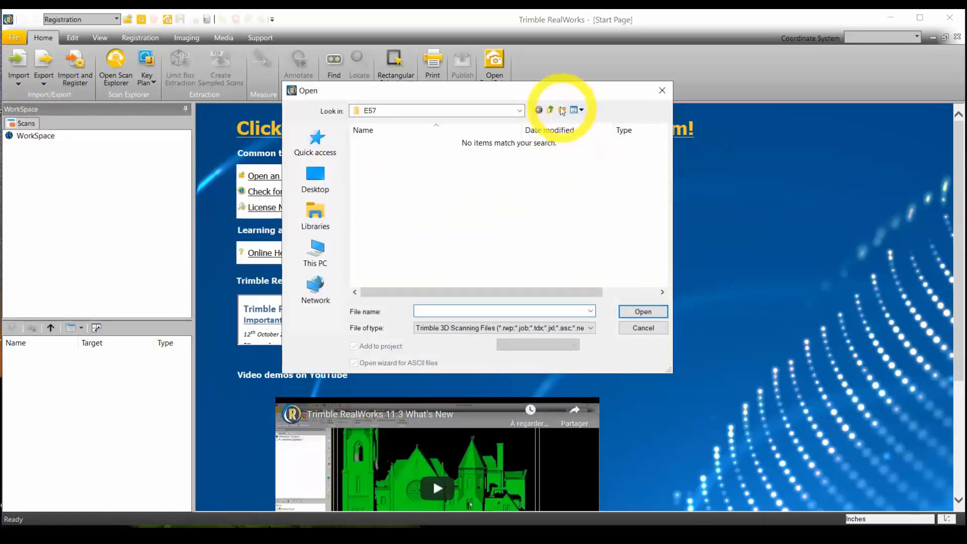
{"action": "left_click", "coordinate": [519, 111]}
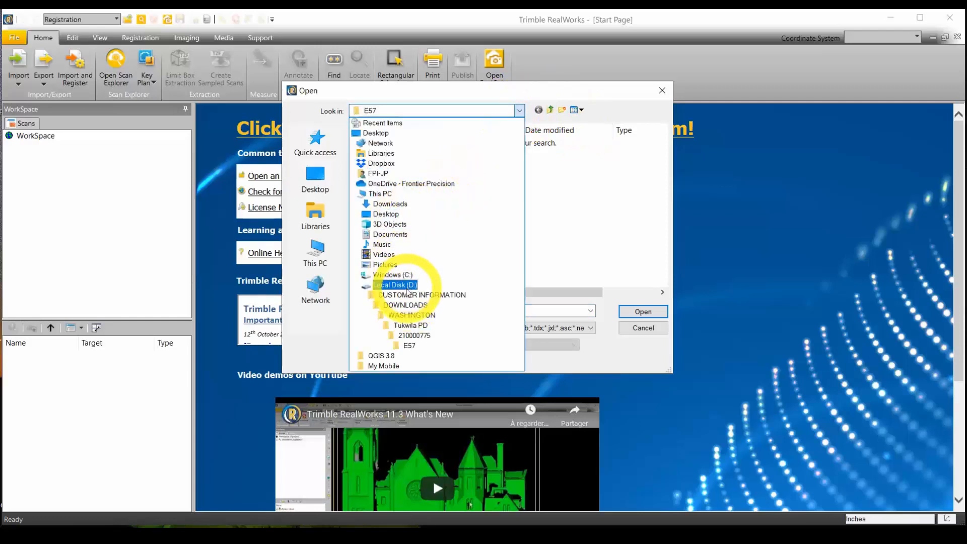
{"action": "left_click", "coordinate": [400, 324]}
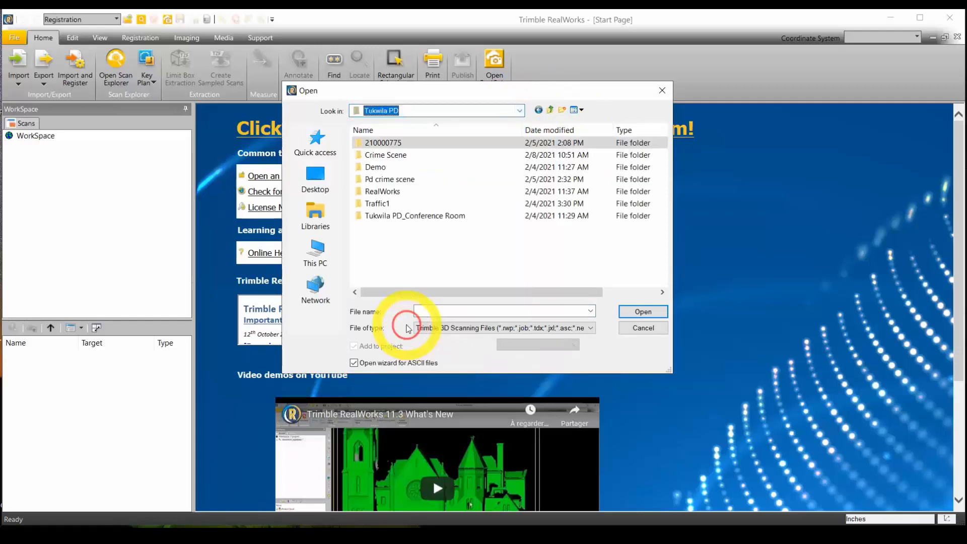
Step: Open Traffic1.tdx from the Traffic1_TDX folder under Crime Scene, Traffic1 and Perspective
{"action": "double_click", "coordinate": [400, 155]}
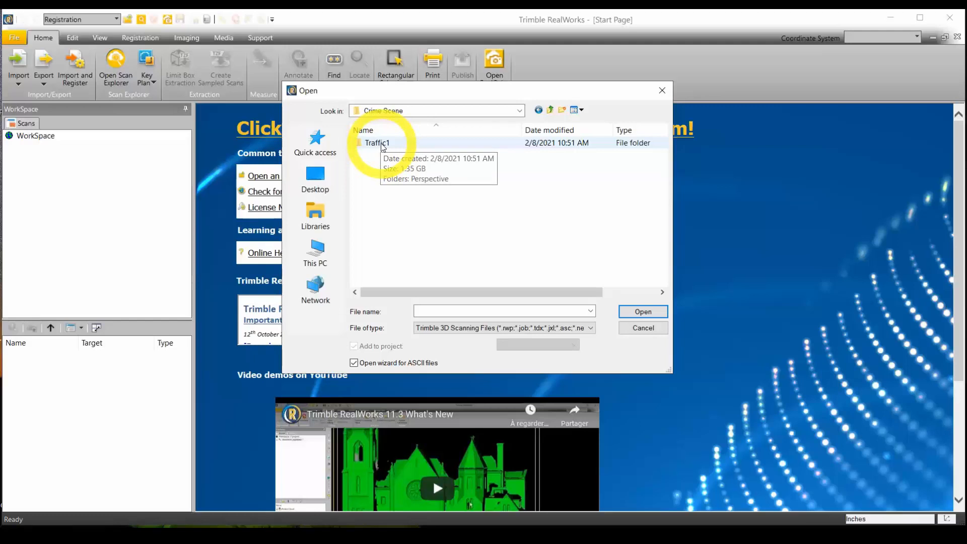
{"action": "double_click", "coordinate": [378, 143]}
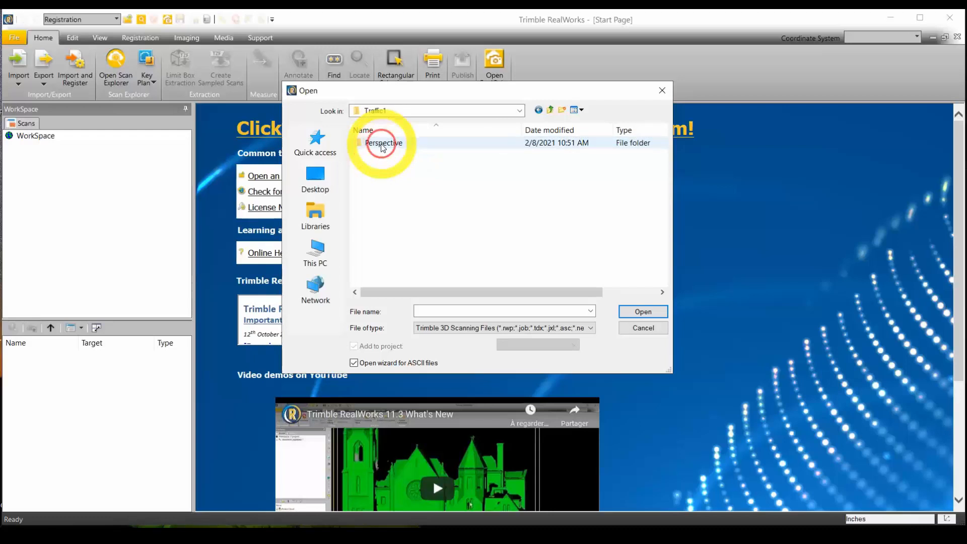
{"action": "double_click", "coordinate": [380, 143]}
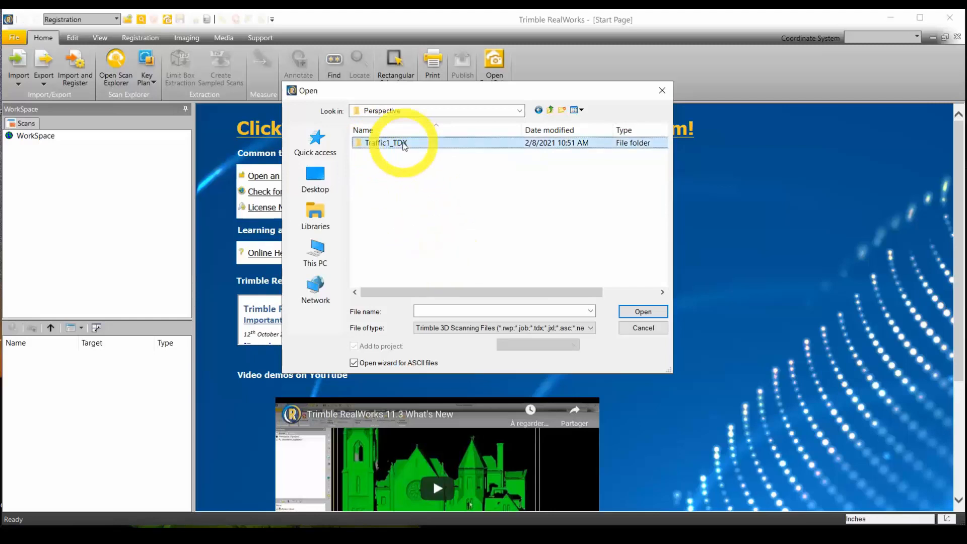
{"action": "double_click", "coordinate": [403, 143]}
{"action": "left_click", "coordinate": [387, 155]}
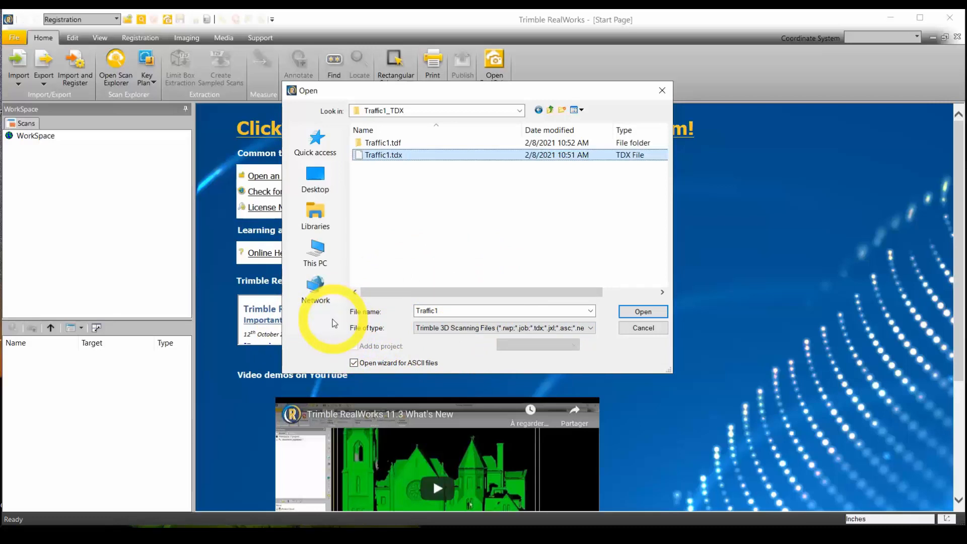
{"action": "left_click", "coordinate": [643, 312]}
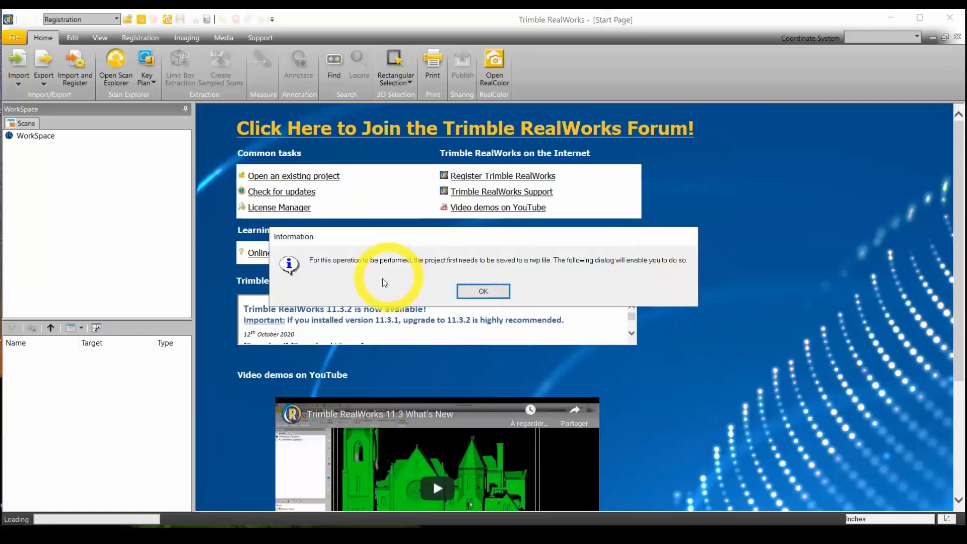
Step: Accept the request to save the project and create a folder named RealWorks inside the Crime Scene folder
{"action": "left_click", "coordinate": [482, 291]}
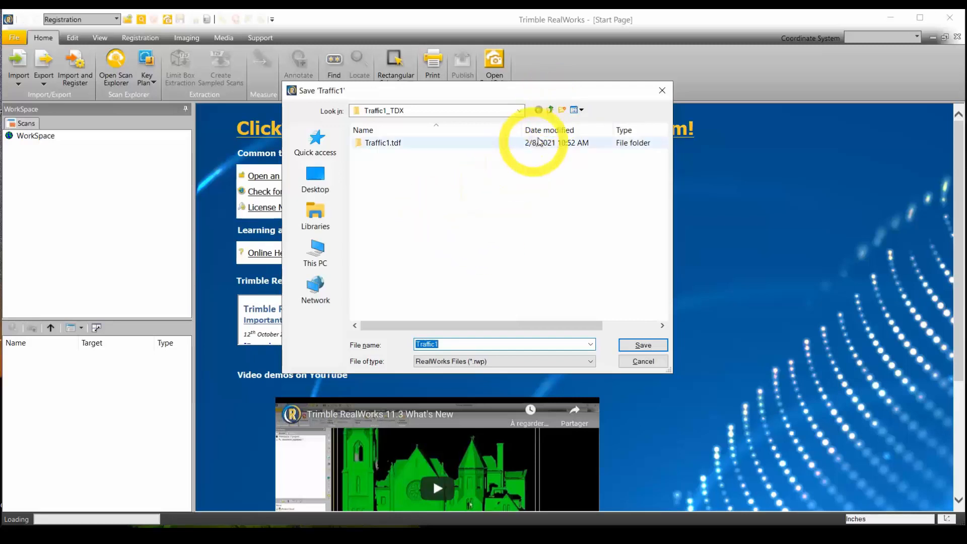
{"action": "left_click", "coordinate": [550, 111]}
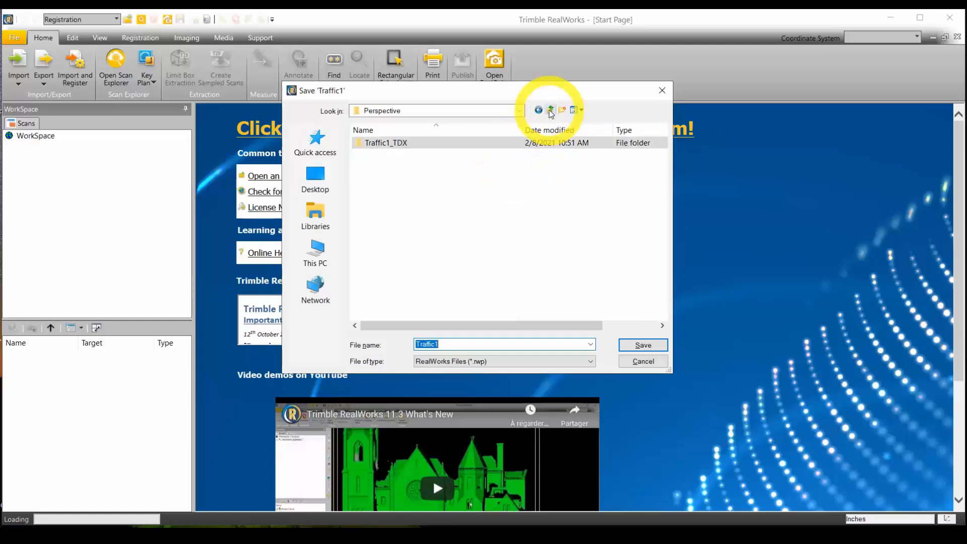
{"action": "left_click", "coordinate": [550, 110]}
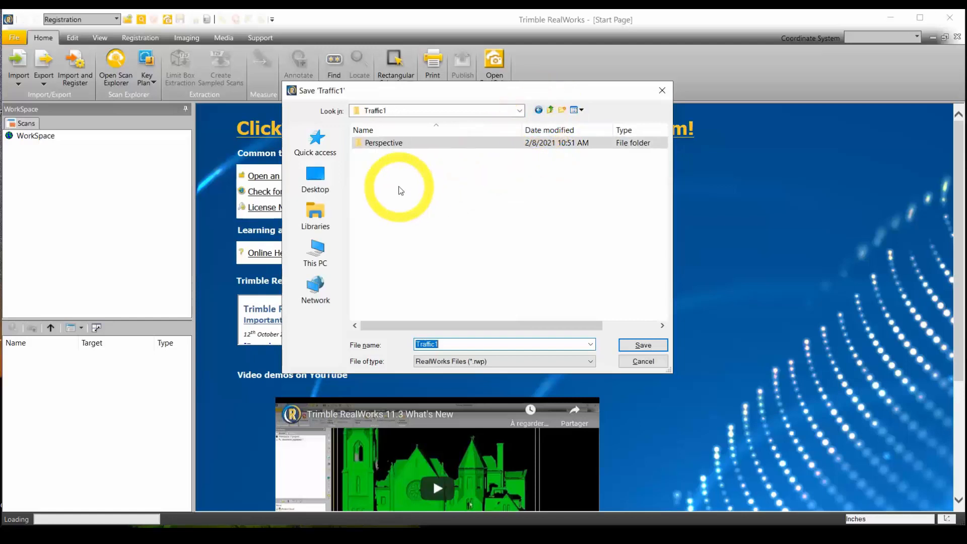
{"action": "left_click", "coordinate": [551, 110]}
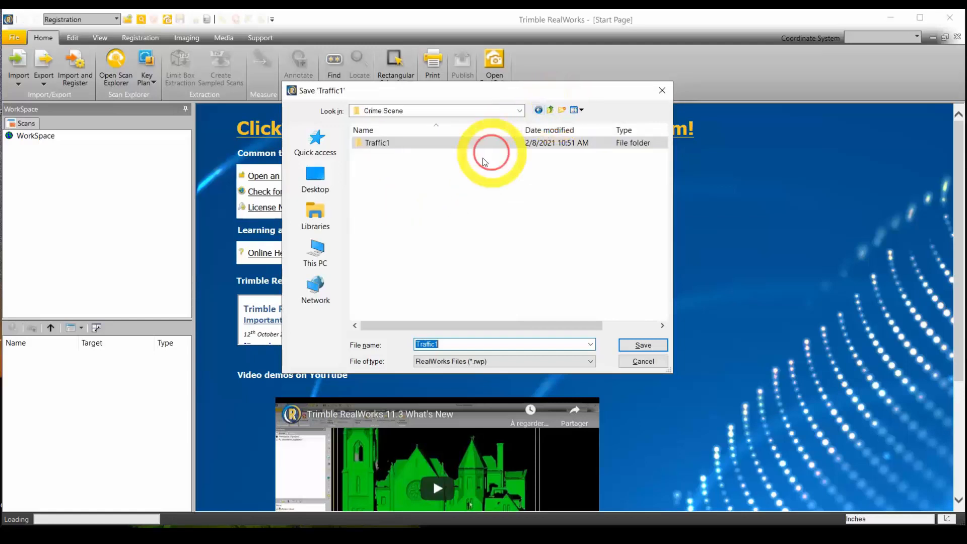
{"action": "left_click", "coordinate": [396, 188]}
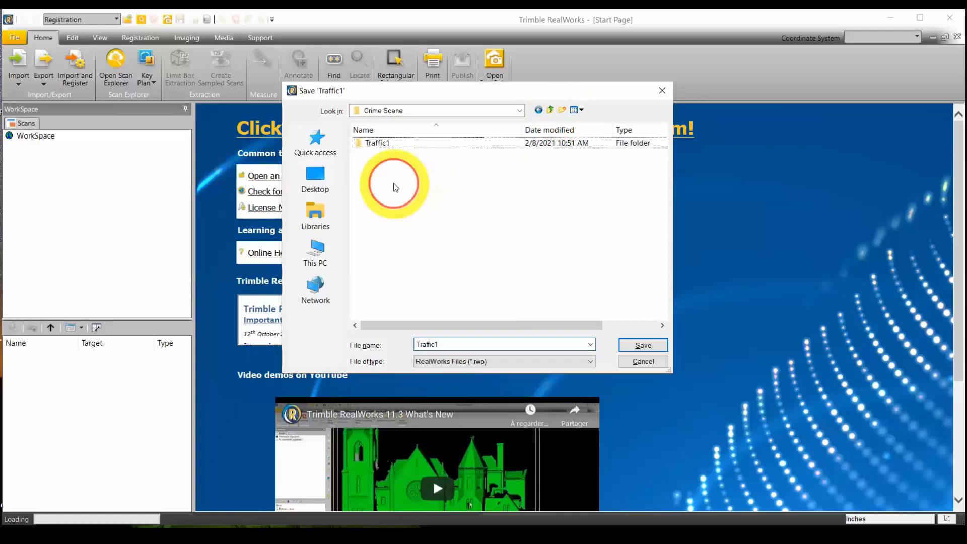
{"action": "left_click", "coordinate": [562, 110]}
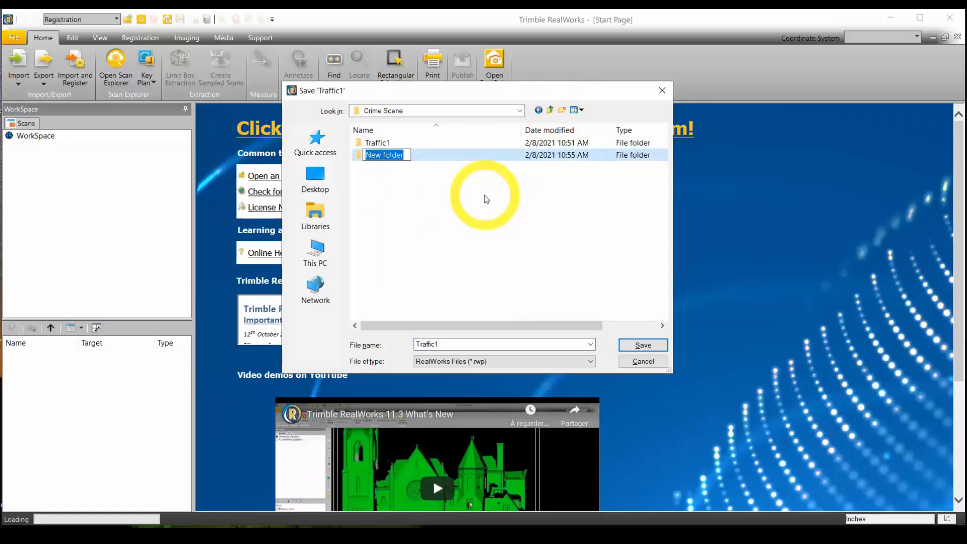
{"action": "type", "text": "Real"}
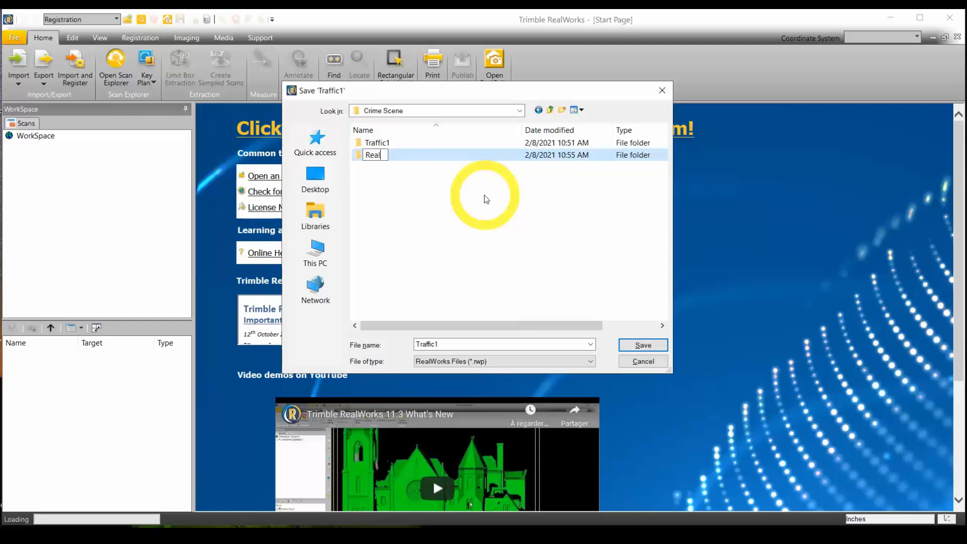
{"action": "type", "text": "Works"}
{"action": "key", "text": "Return"}
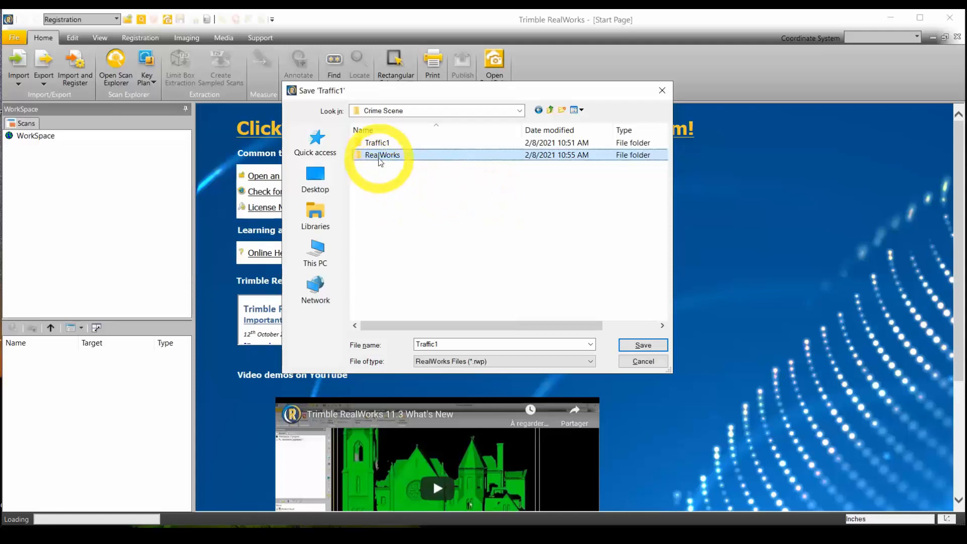
Step: Save the project as Traffic1 in RealWorks Files (*.rwp) format in the new RealWorks folder
{"action": "double_click", "coordinate": [381, 156]}
{"action": "left_click", "coordinate": [441, 344]}
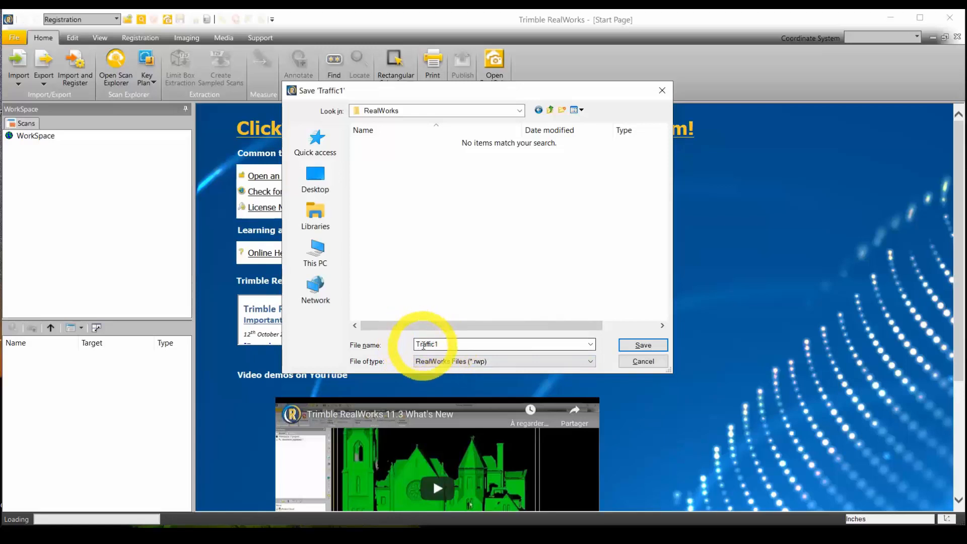
{"action": "left_click", "coordinate": [644, 345]}
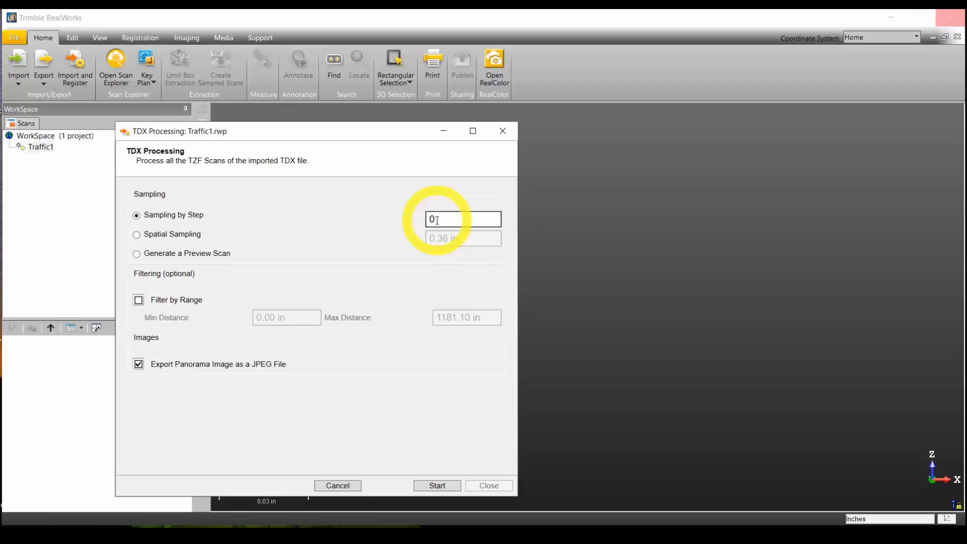
Step: Try a Sampling by Step value of 1 in the TDX processing settings
{"action": "left_click_drag", "start_coordinate": [436, 220], "coordinate": [415, 221]}
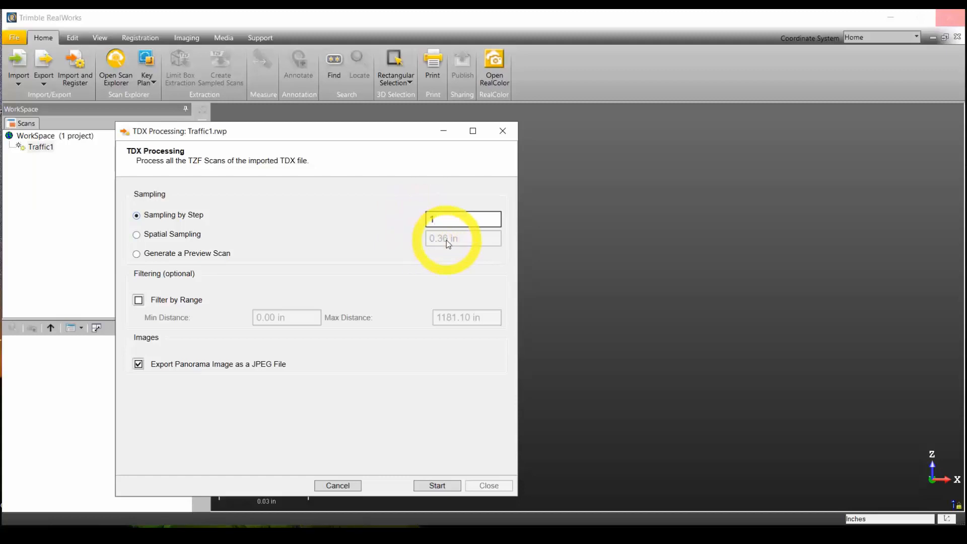
{"action": "left_click", "coordinate": [420, 256]}
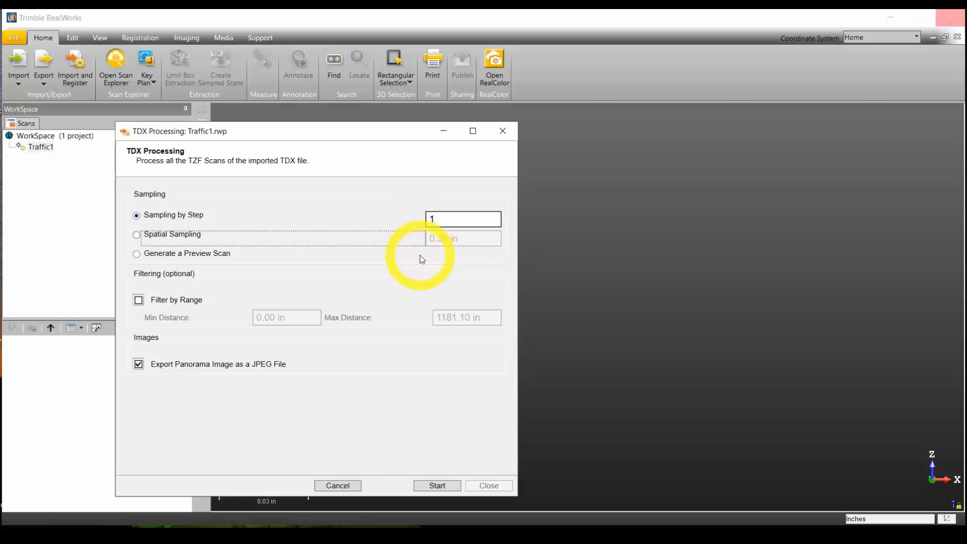
{"action": "left_click", "coordinate": [442, 221]}
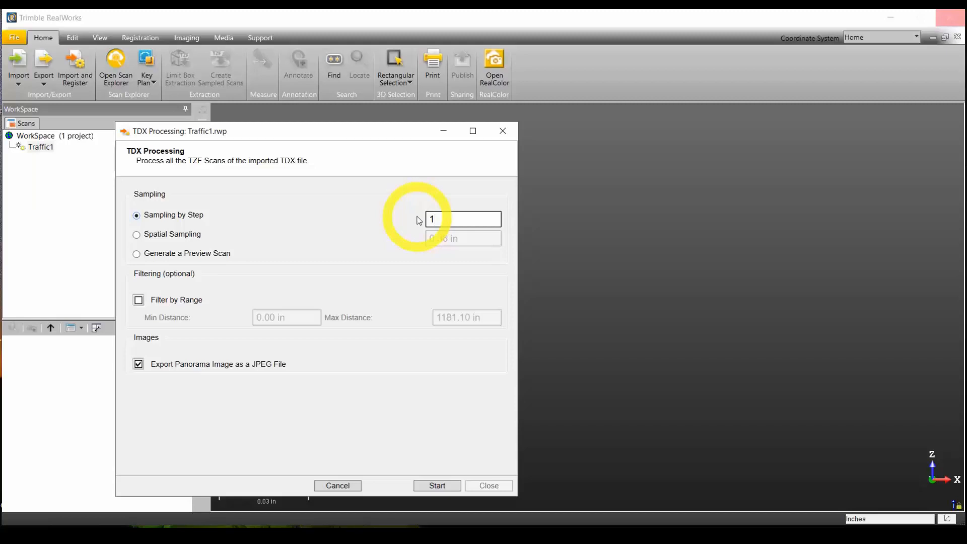
Step: Set Sampling by Step to 0 and start processing the imported TDX scans
{"action": "left_click_drag", "start_coordinate": [434, 219], "coordinate": [414, 227]}
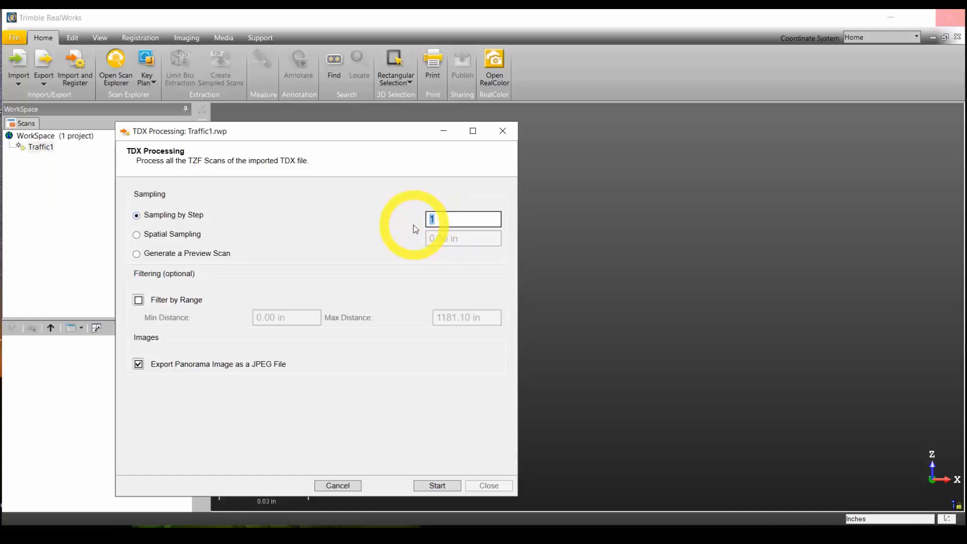
{"action": "key", "text": "BackSpace"}
{"action": "type", "text": "0"}
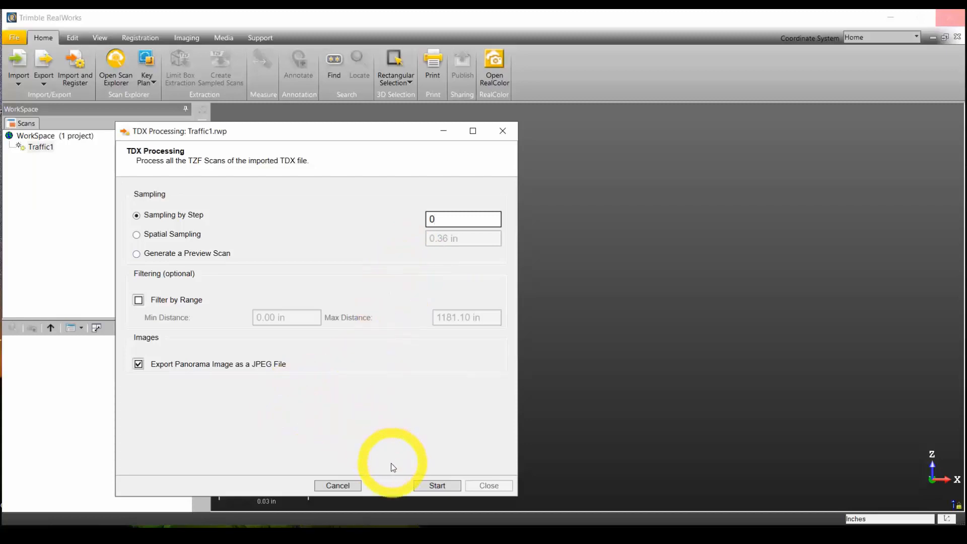
{"action": "left_click", "coordinate": [436, 486]}
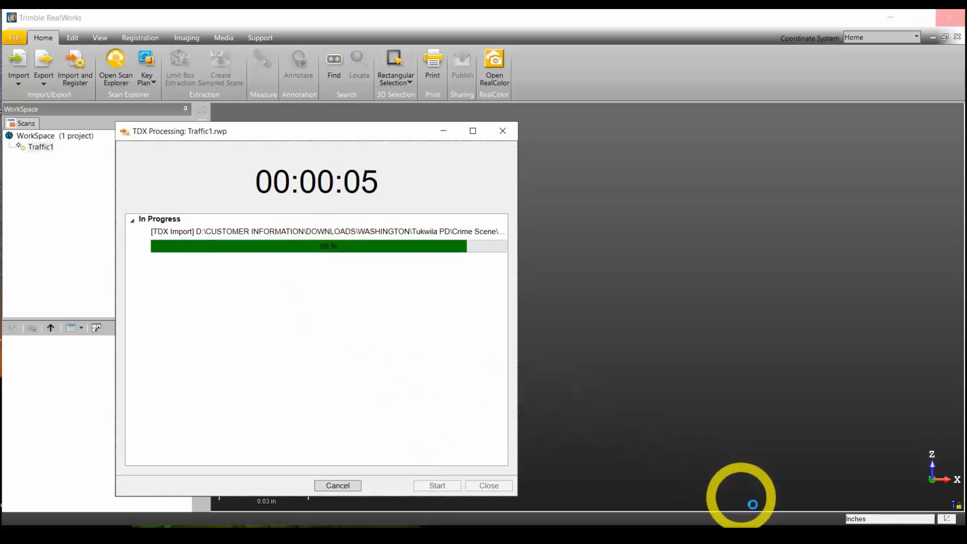
Step: Inspect the exported Traffic1_1_Intensity panorama image, and close it and the Traffic1_Batch Output folder
{"action": "left_click", "coordinate": [787, 526]}
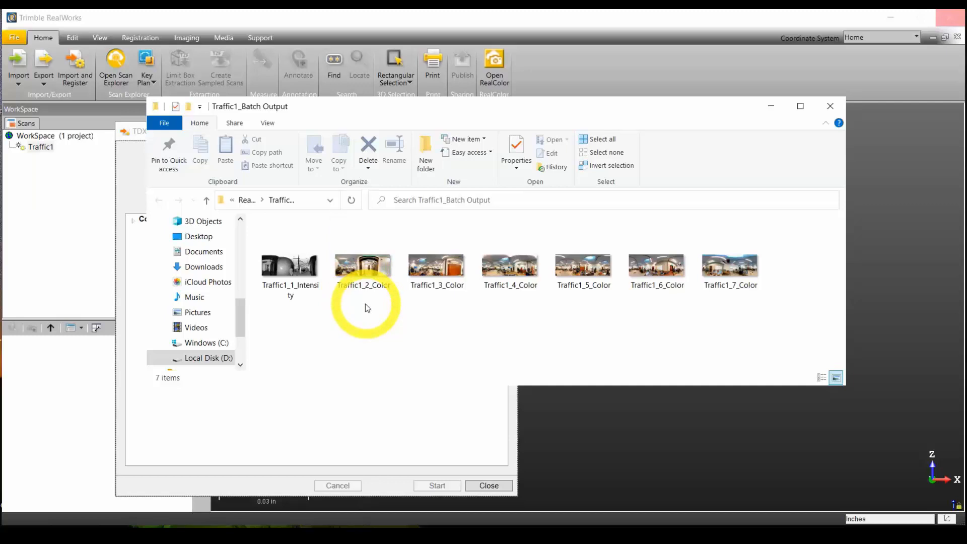
{"action": "left_click", "coordinate": [292, 279]}
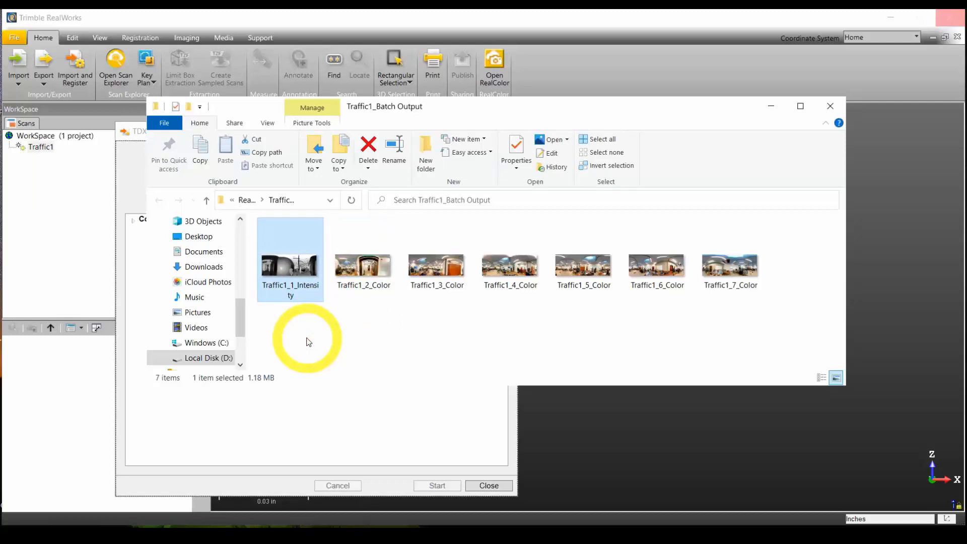
{"action": "double_click", "coordinate": [298, 270]}
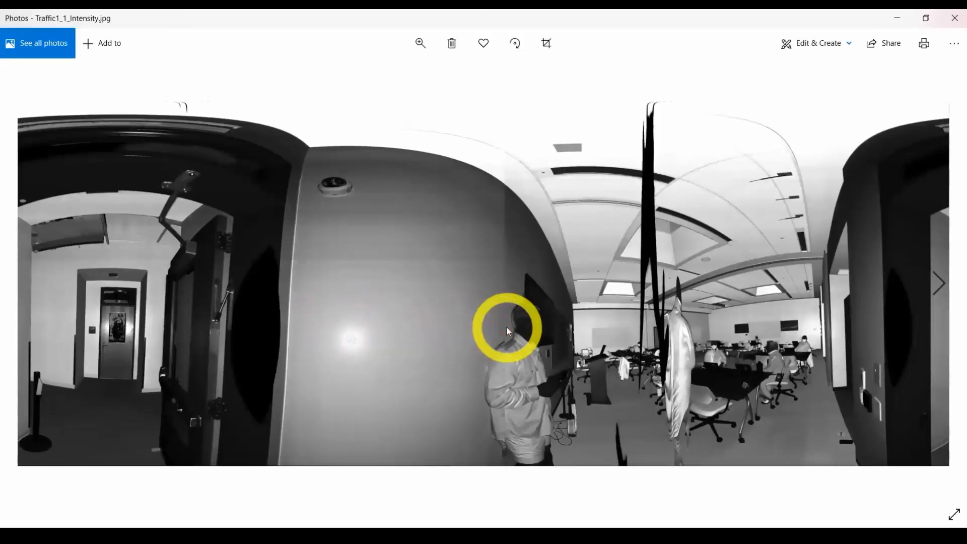
{"action": "left_click", "coordinate": [956, 18]}
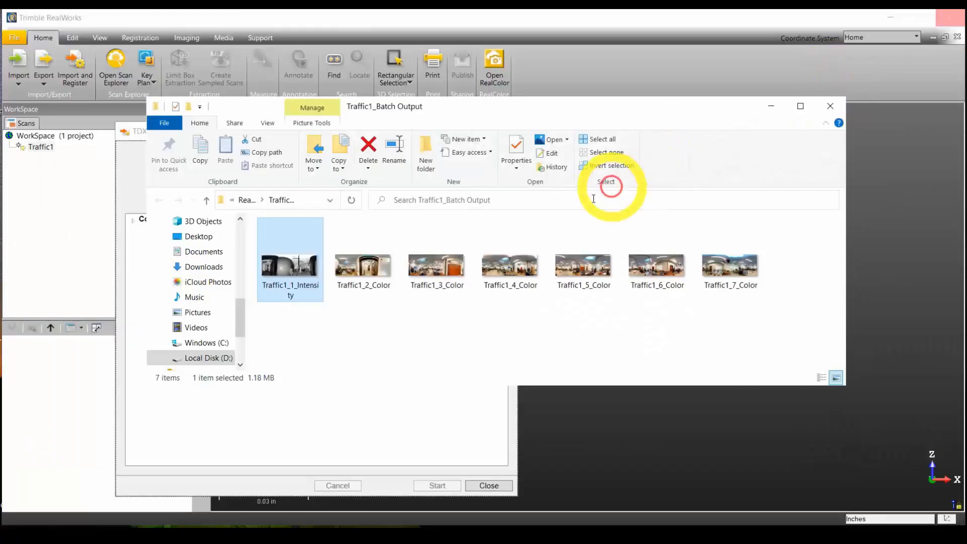
{"action": "left_click", "coordinate": [830, 106]}
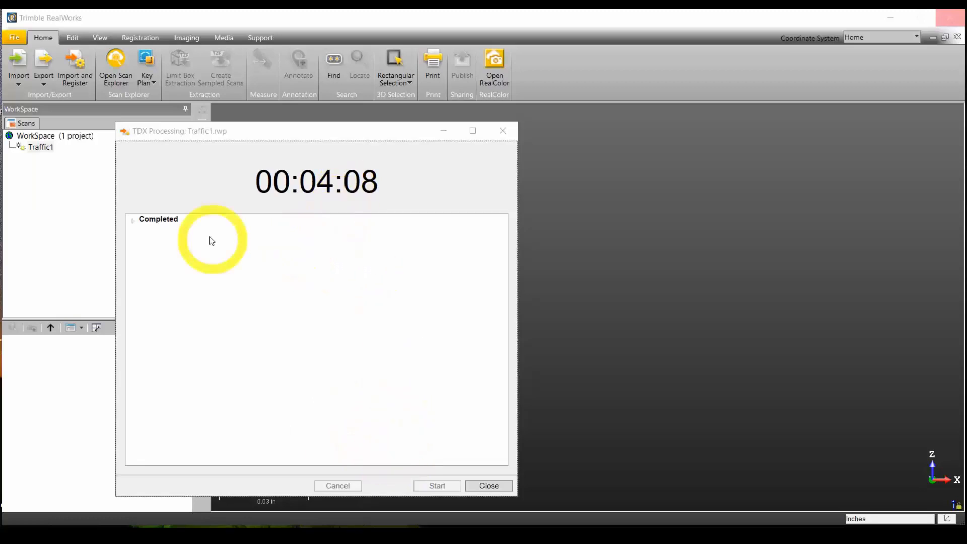
Step: Expand and review the list of completed TDX processing tasks, and close the processing dialog
{"action": "left_click", "coordinate": [139, 223]}
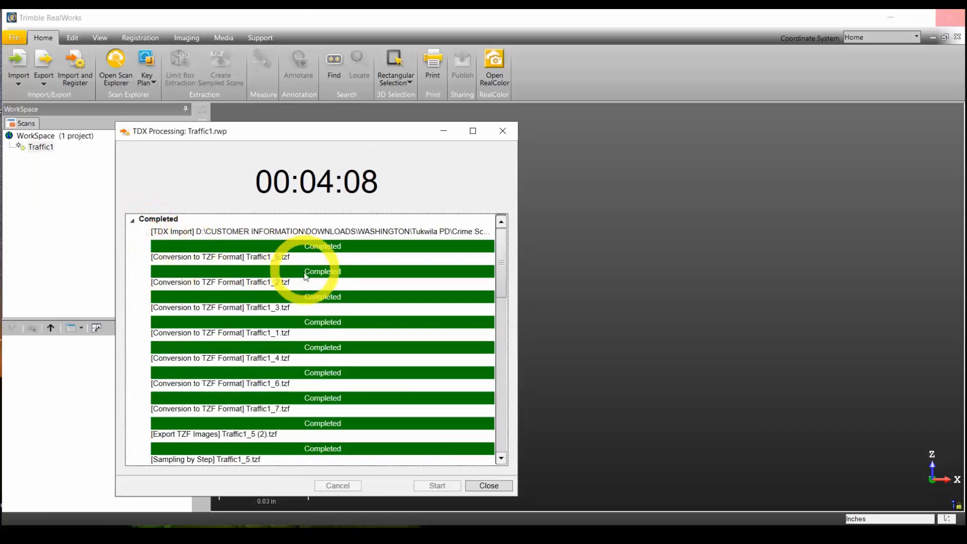
{"action": "scroll", "coordinate": [302, 290], "scroll_direction": "down", "scroll_amount": 10}
{"action": "scroll", "coordinate": [305, 296], "scroll_direction": "up", "scroll_amount": 9}
{"action": "scroll", "coordinate": [307, 297], "scroll_direction": "up", "scroll_amount": 1}
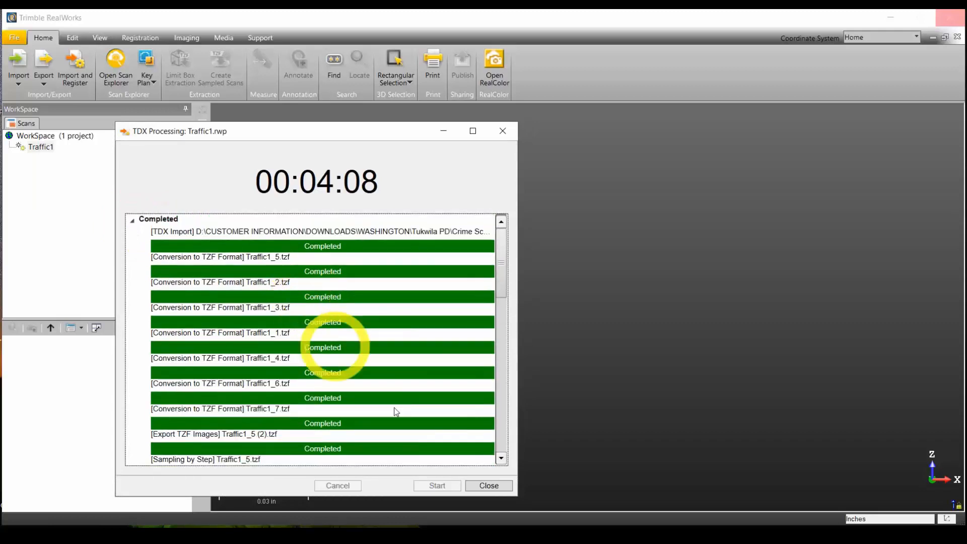
{"action": "left_click", "coordinate": [495, 491]}
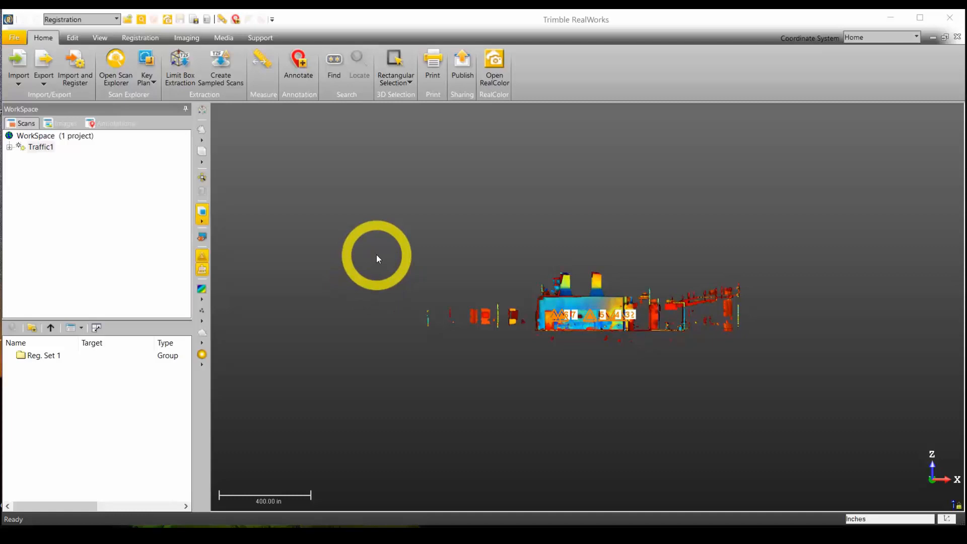
Step: Switch the Traffic1 project from Registration to Production mode
{"action": "left_click_drag", "start_coordinate": [381, 268], "coordinate": [427, 291]}
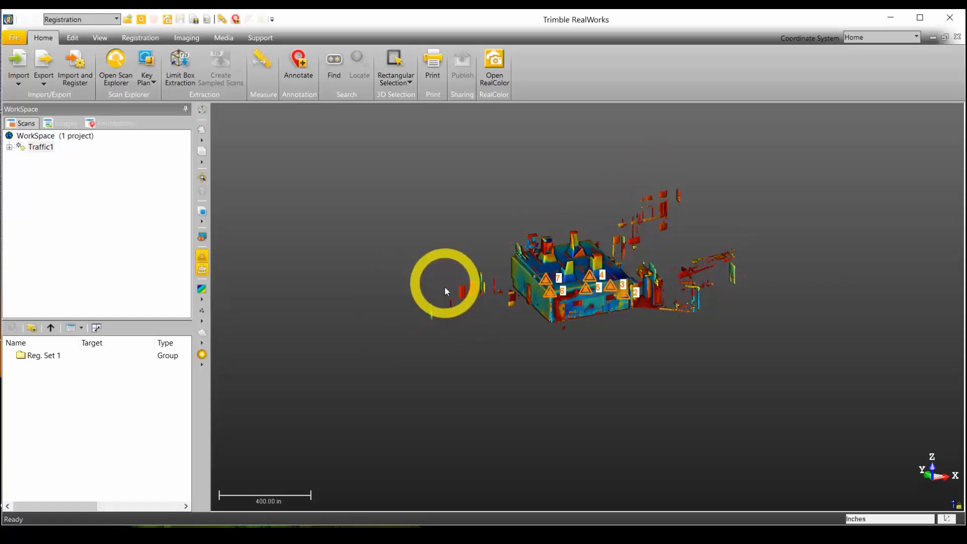
{"action": "scroll", "coordinate": [444, 287], "scroll_direction": "up", "scroll_amount": 2}
{"action": "scroll", "coordinate": [444, 289], "scroll_direction": "down", "scroll_amount": 2}
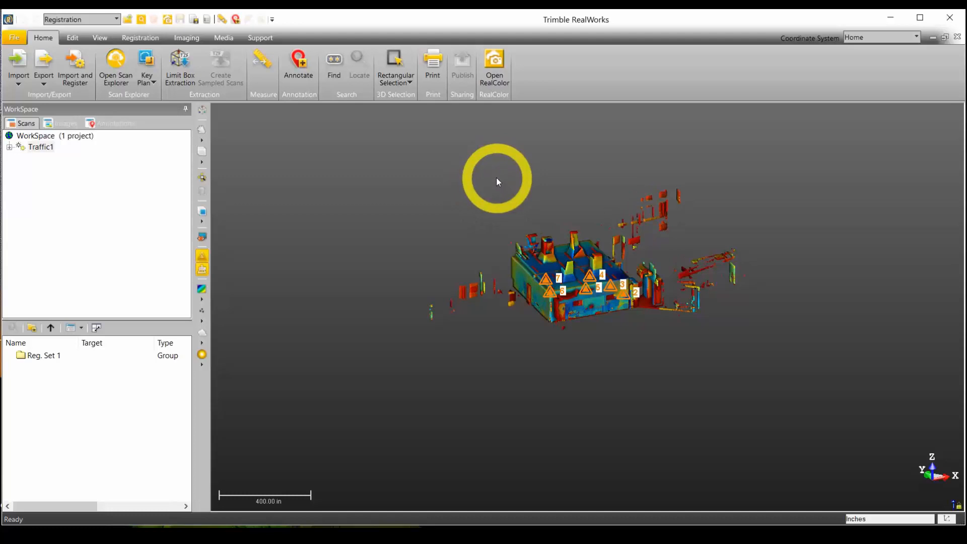
{"action": "middle_click_drag", "start_coordinate": [497, 180], "coordinate": [555, 210]}
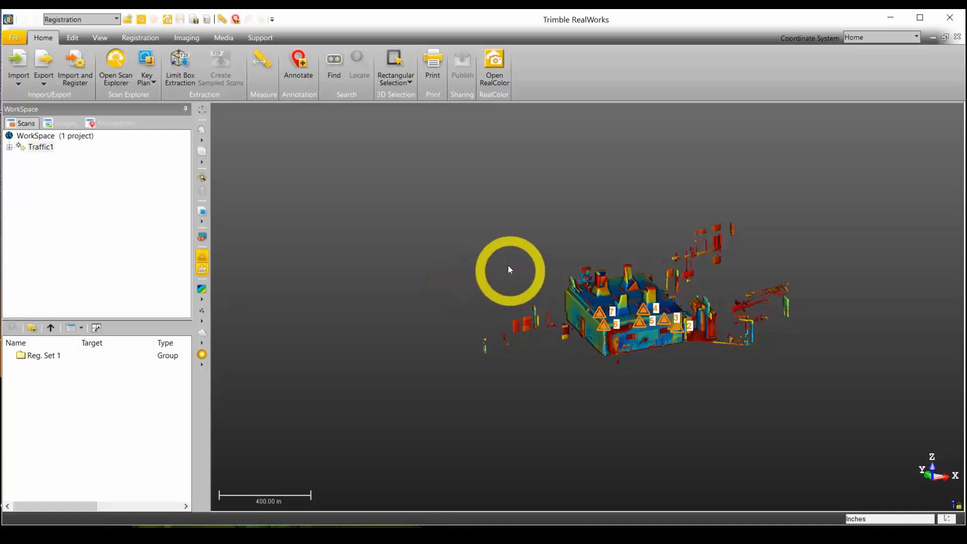
{"action": "left_click", "coordinate": [117, 19]}
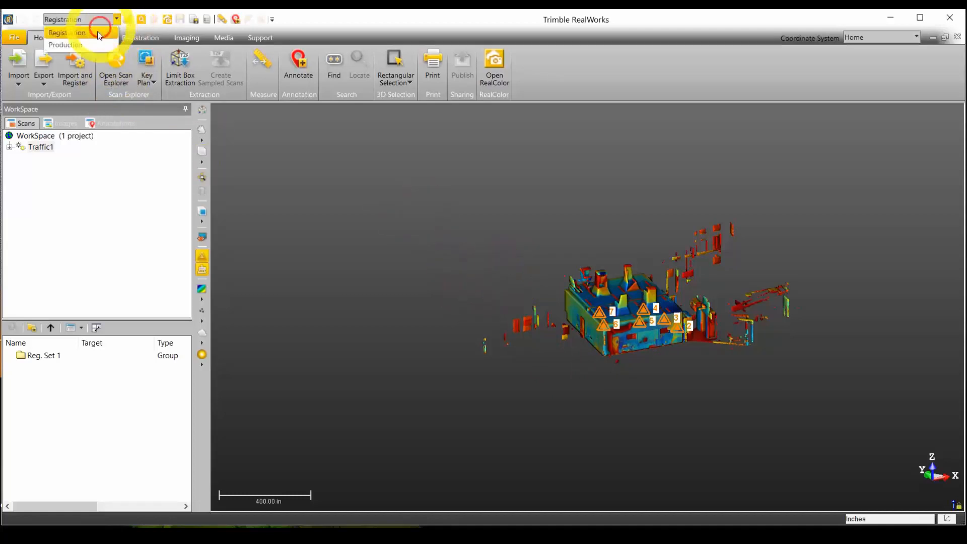
{"action": "left_click", "coordinate": [82, 47]}
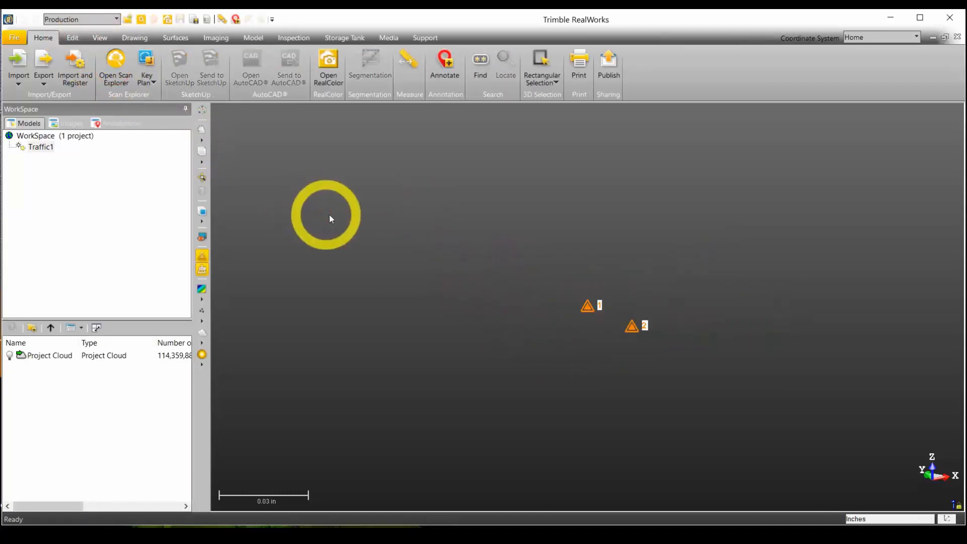
Step: Display the Project Cloud of Traffic1 in the 3D view and examine the scanned building up close
{"action": "scroll", "coordinate": [627, 326], "scroll_direction": "up", "scroll_amount": 1}
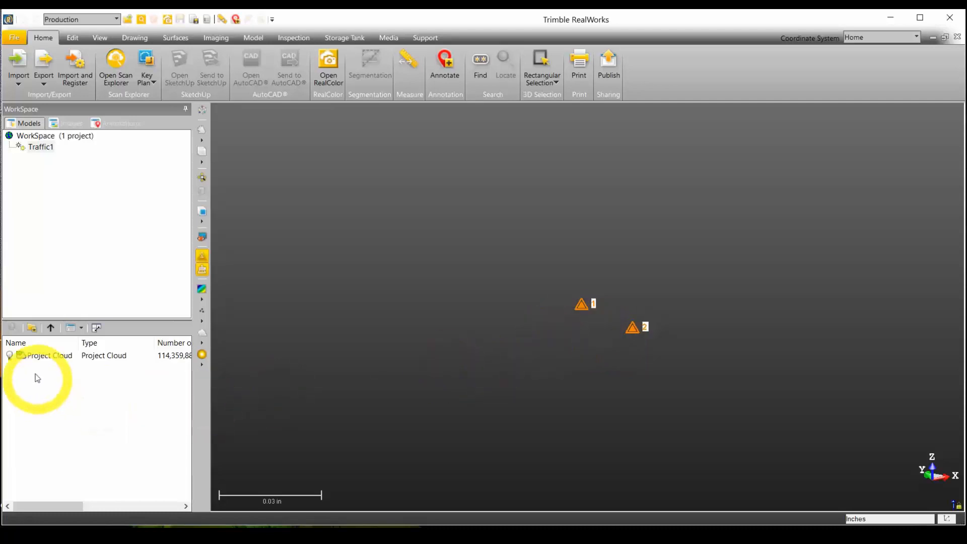
{"action": "left_click", "coordinate": [10, 356]}
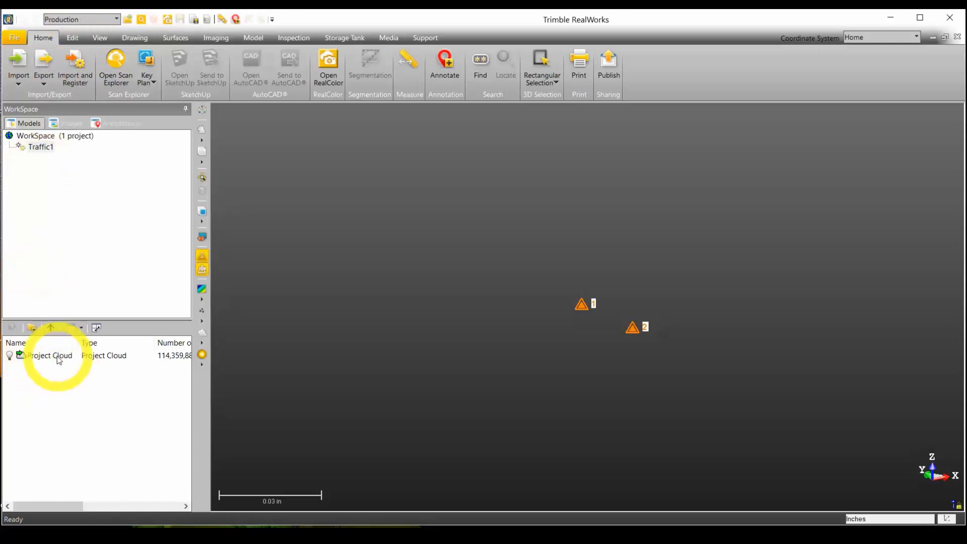
{"action": "left_click", "coordinate": [9, 356]}
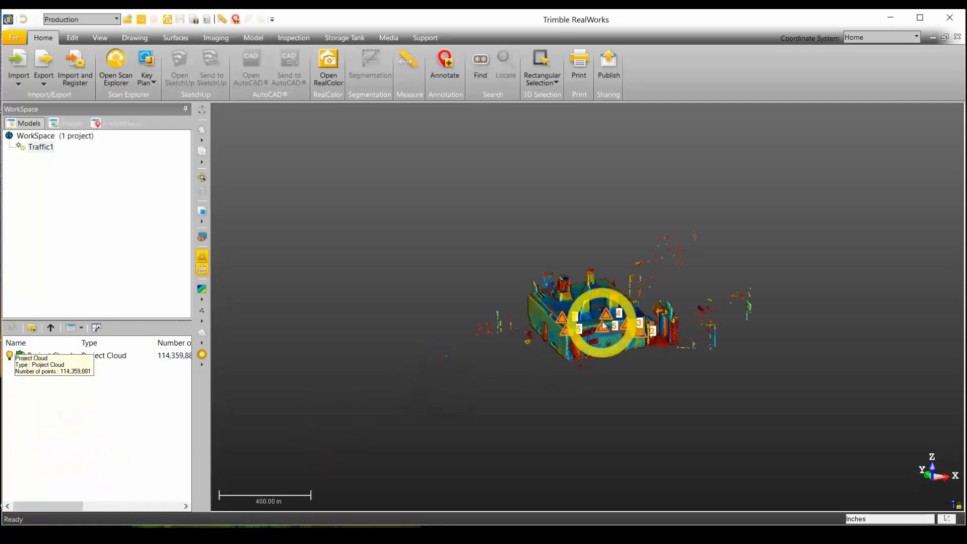
{"action": "scroll", "coordinate": [603, 326], "scroll_direction": "up", "scroll_amount": 5}
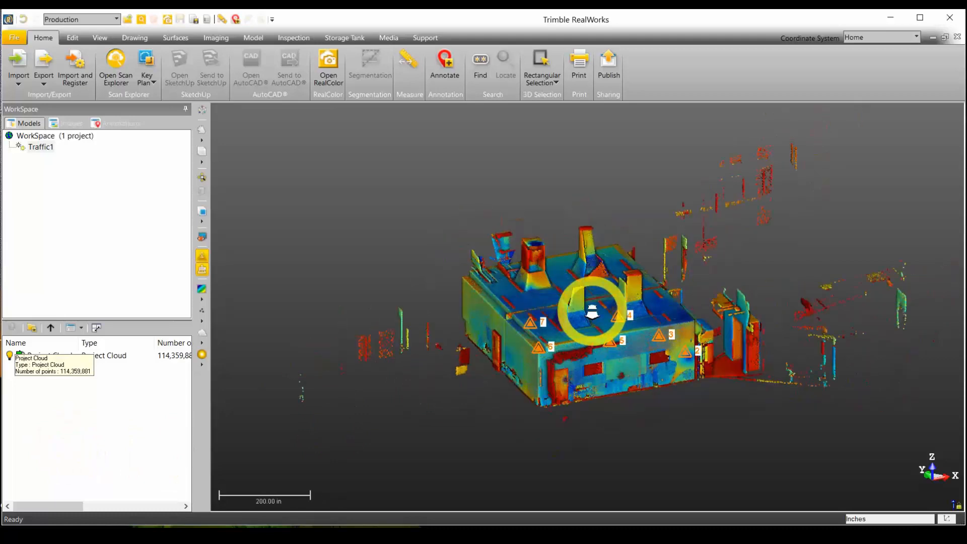
{"action": "scroll", "coordinate": [573, 311], "scroll_direction": "down", "scroll_amount": 2}
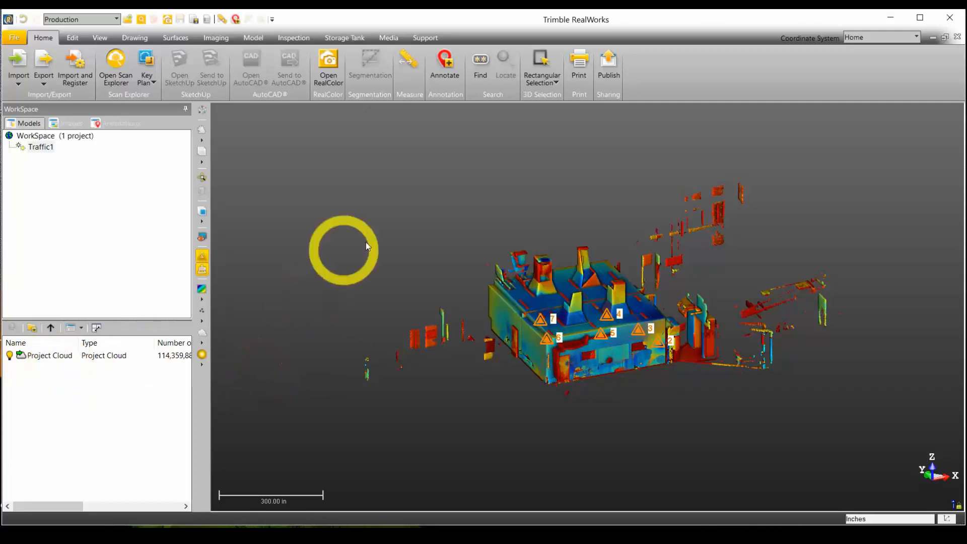
{"action": "scroll", "coordinate": [610, 304], "scroll_direction": "up", "scroll_amount": 2}
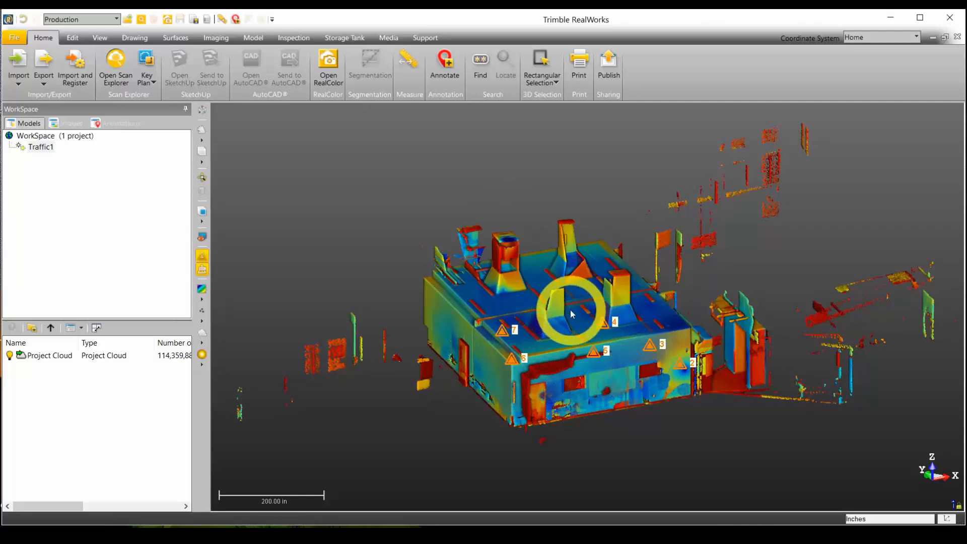
{"action": "scroll", "coordinate": [576, 341], "scroll_direction": "up", "scroll_amount": 2}
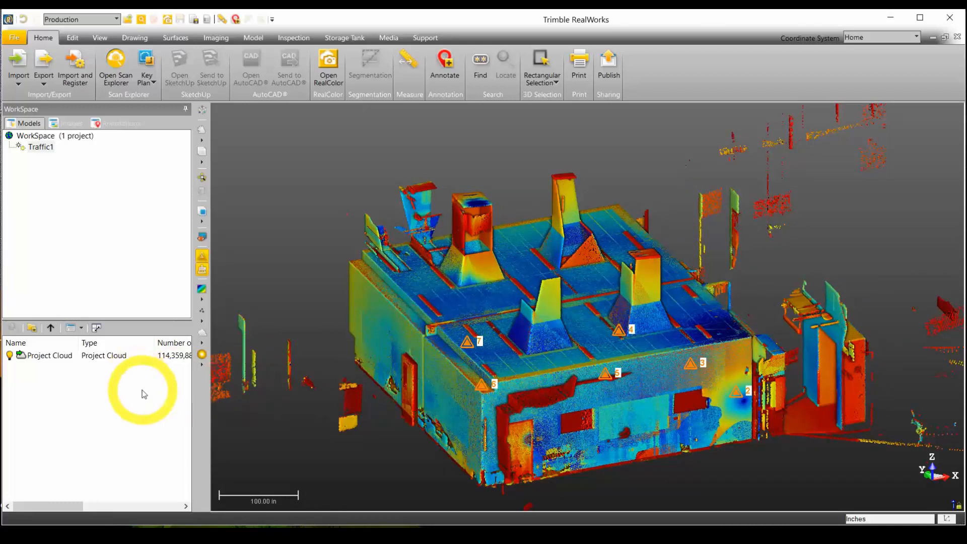
Step: Start exporting the Project Cloud, and create and open a new folder named E57 inside the Crime Scene folder
{"action": "left_click", "coordinate": [83, 355]}
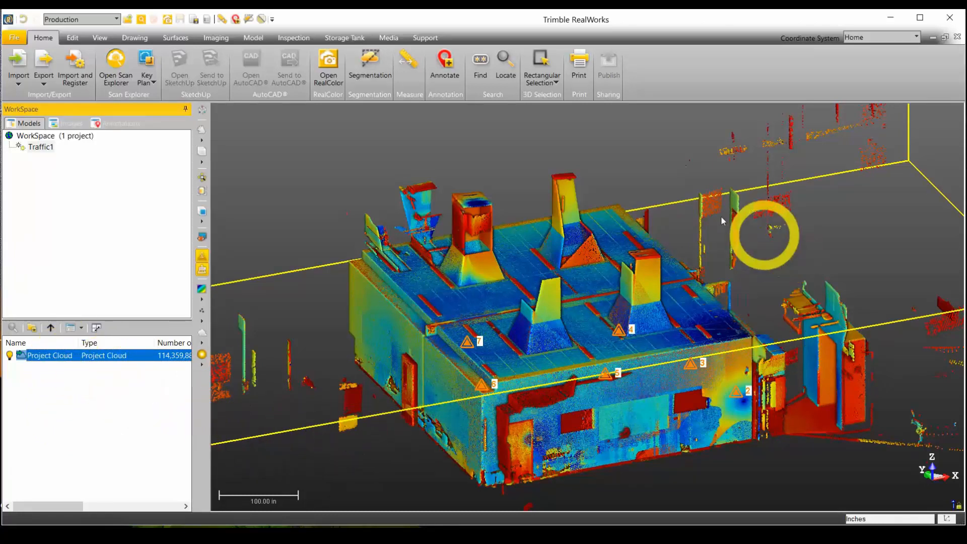
{"action": "scroll", "coordinate": [467, 423], "scroll_direction": "down", "scroll_amount": 5}
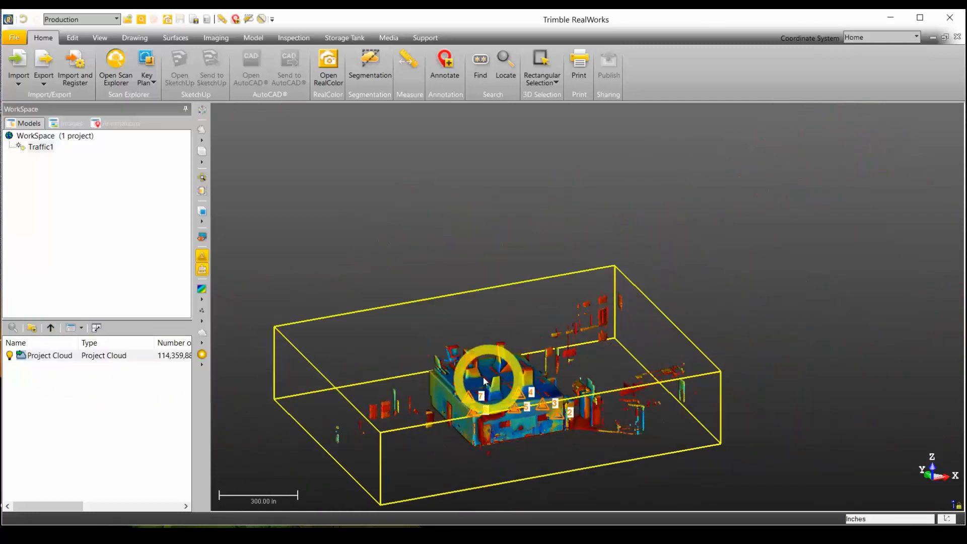
{"action": "left_click", "coordinate": [40, 83]}
{"action": "left_click", "coordinate": [60, 98]}
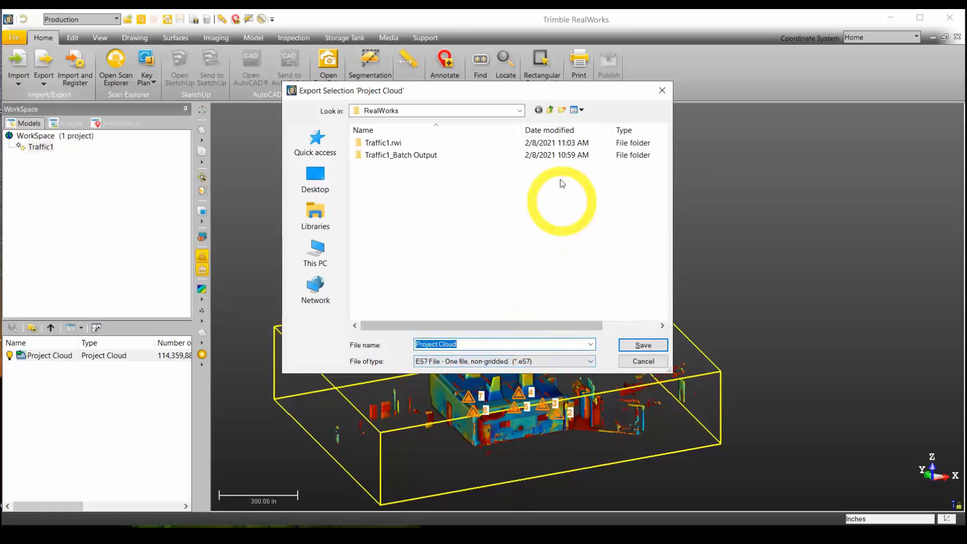
{"action": "left_click", "coordinate": [550, 111]}
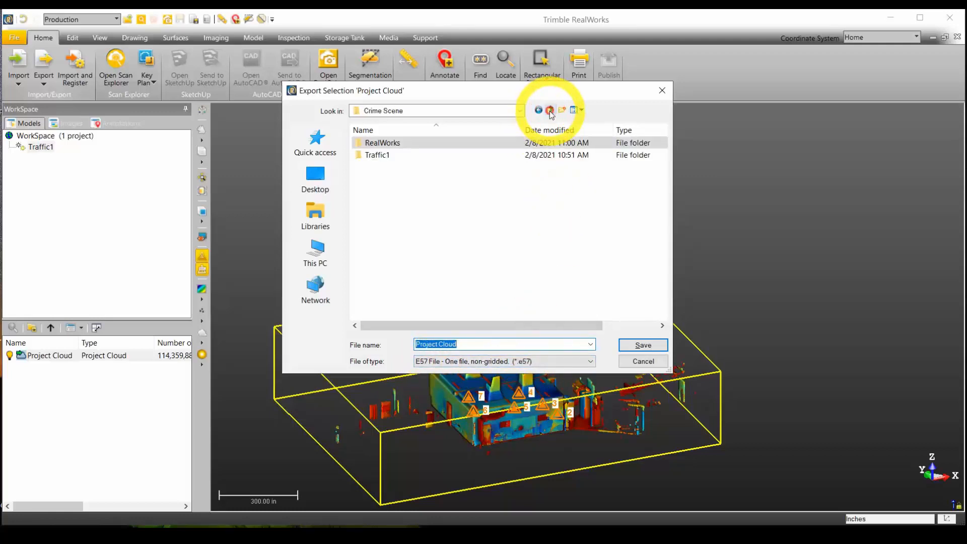
{"action": "left_click", "coordinate": [456, 191]}
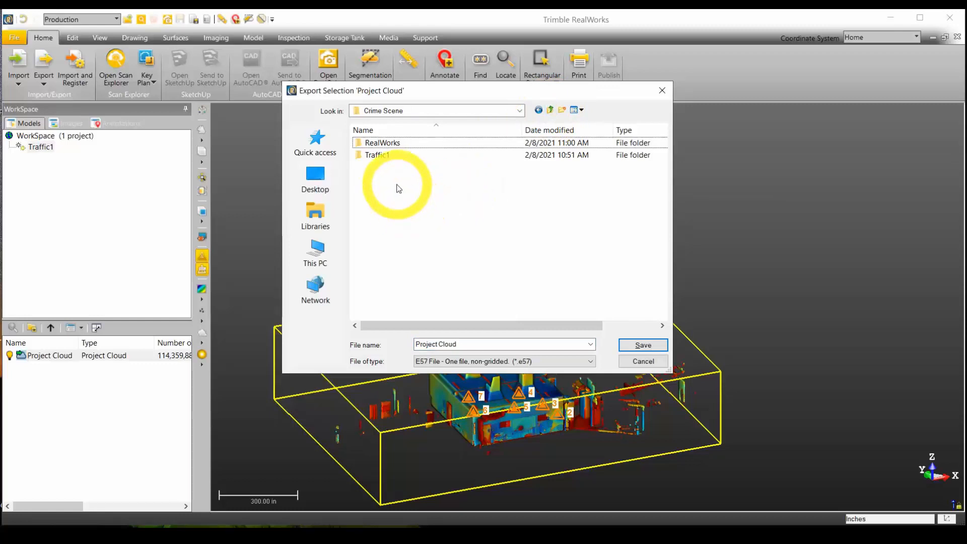
{"action": "left_click", "coordinate": [563, 111]}
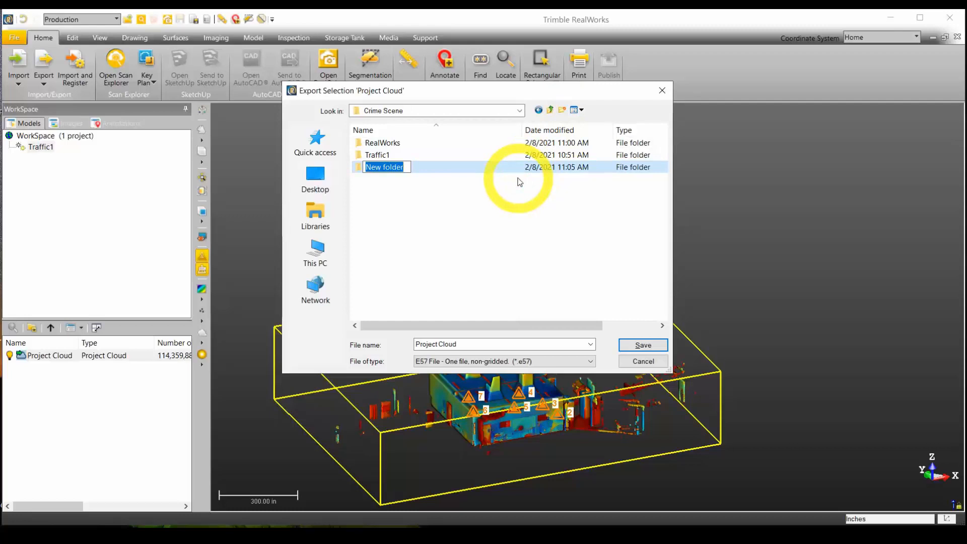
{"action": "type", "text": "E"}
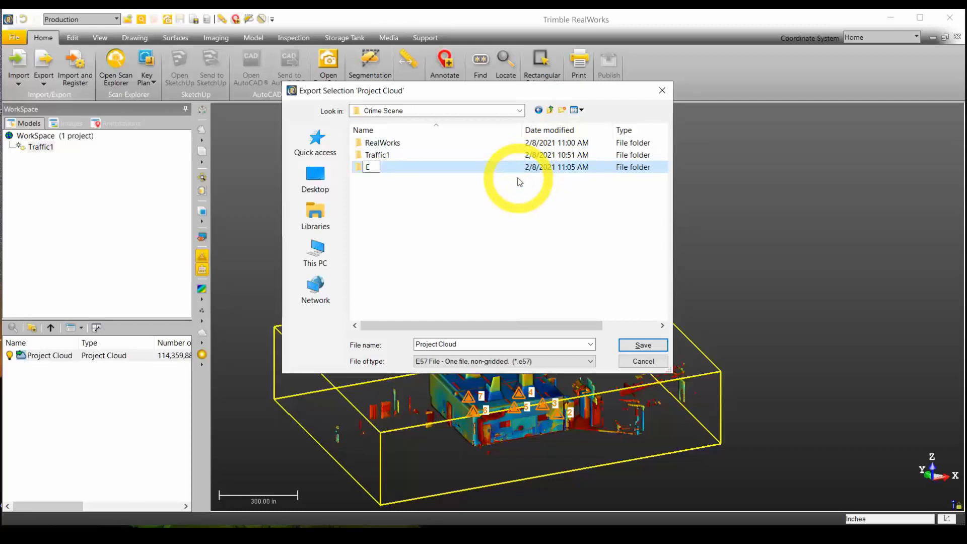
{"action": "type", "text": "57"}
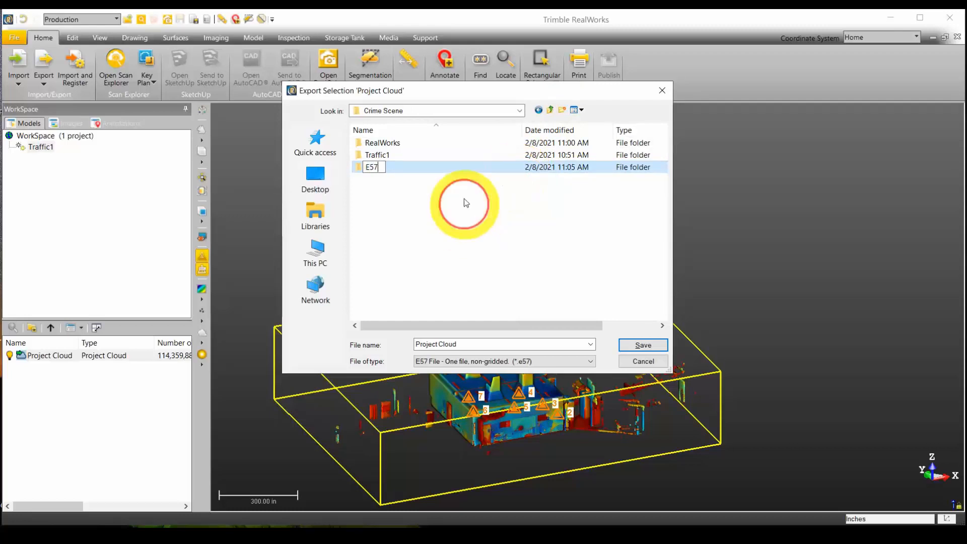
{"action": "key", "text": "Return"}
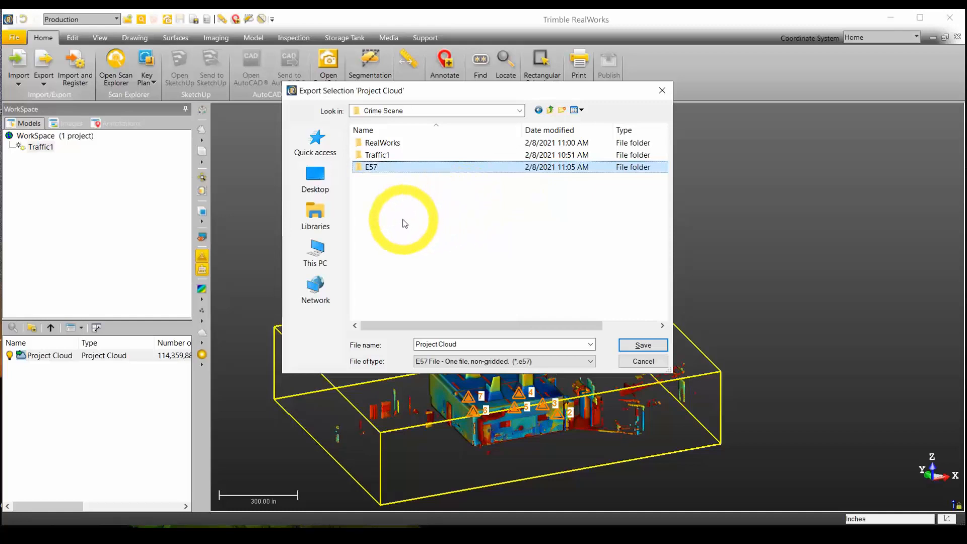
{"action": "double_click", "coordinate": [373, 168]}
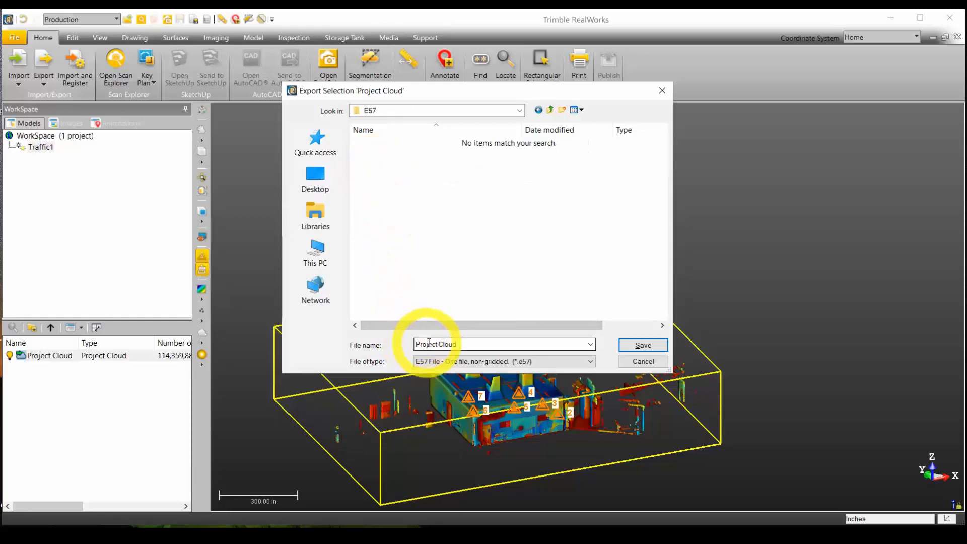
Step: Export the cloud as a one-file, non-gridded E57 named Project Cloud_Case#5421, with intensity and true color
{"action": "double_click", "coordinate": [460, 345]}
{"action": "left_click", "coordinate": [456, 344]}
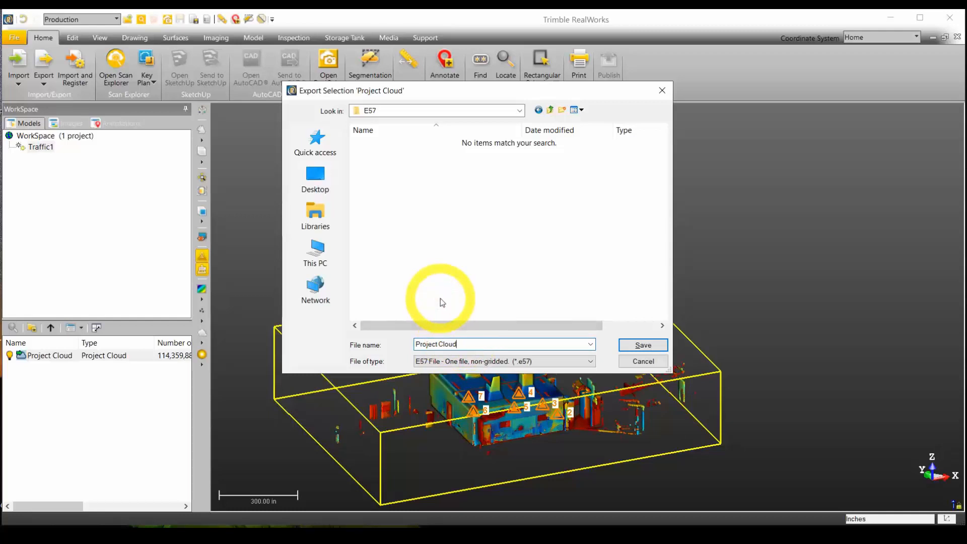
{"action": "type", "text": "_Case#5421"}
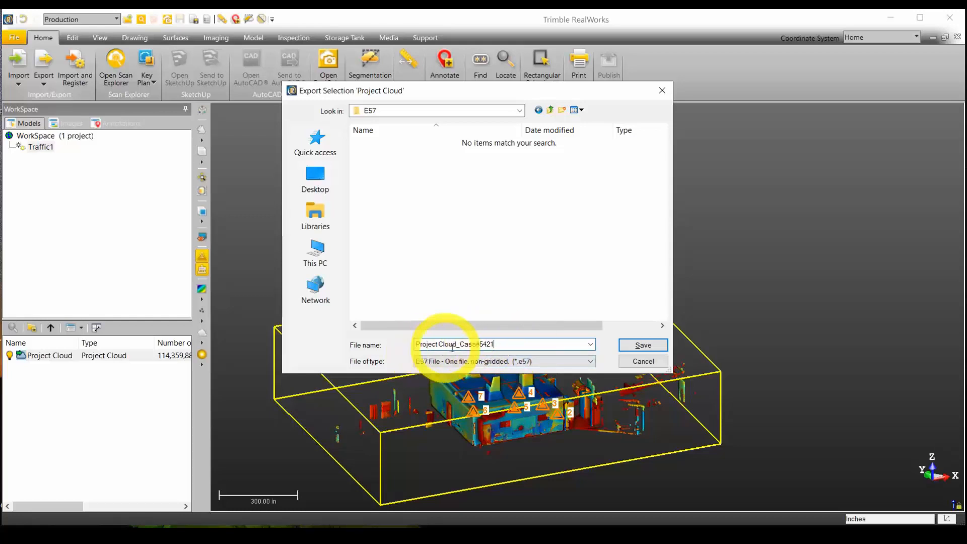
{"action": "left_click", "coordinate": [636, 347]}
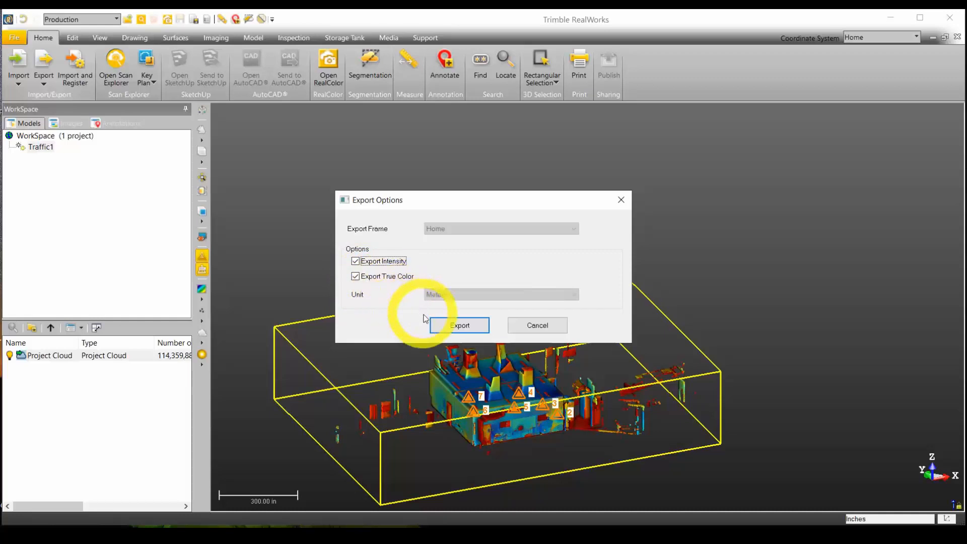
{"action": "left_click", "coordinate": [458, 327]}
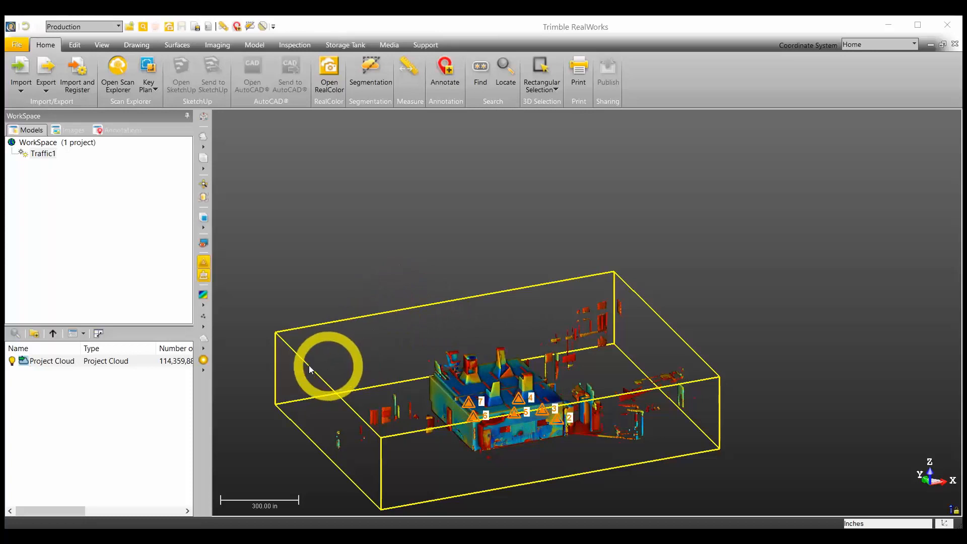
Step: Examine the Project Cloud in perspective and from the standard Top and Front views, and select the cloud
{"action": "left_click", "coordinate": [65, 363]}
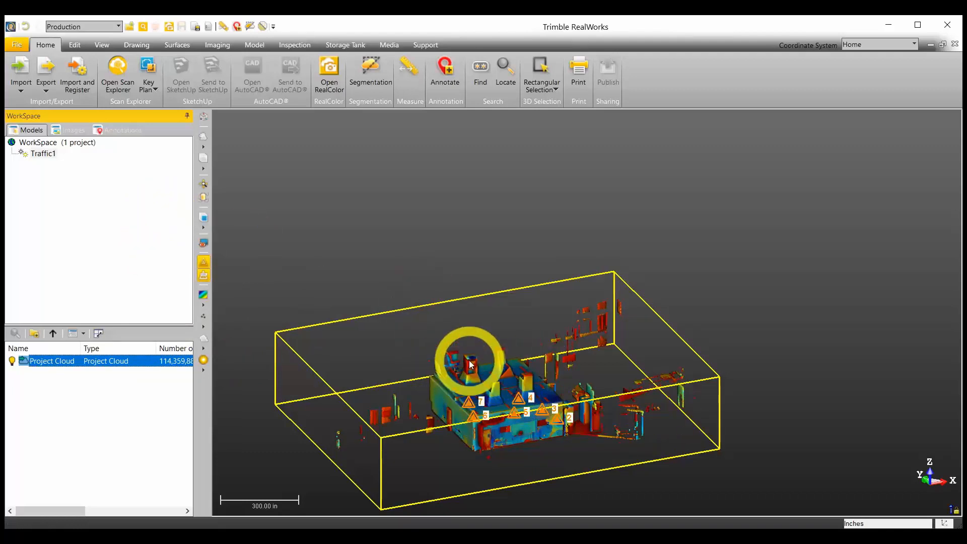
{"action": "scroll", "coordinate": [480, 406], "scroll_direction": "up", "scroll_amount": 5}
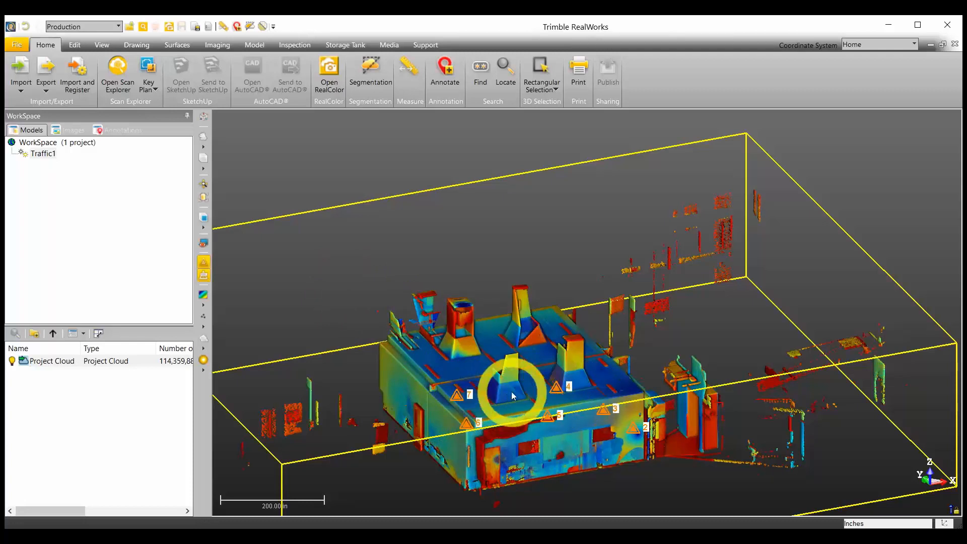
{"action": "left_click_drag", "start_coordinate": [483, 399], "coordinate": [430, 369]}
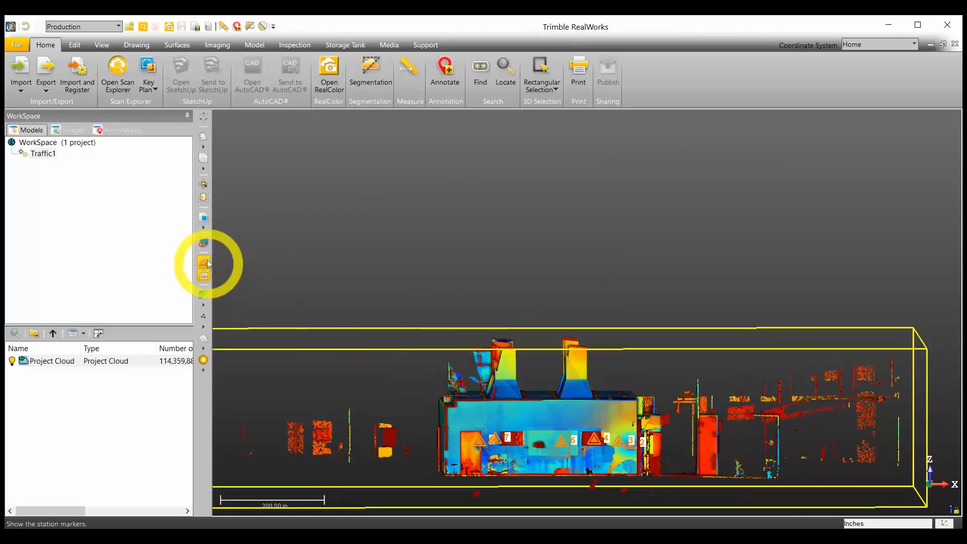
{"action": "left_click", "coordinate": [202, 231]}
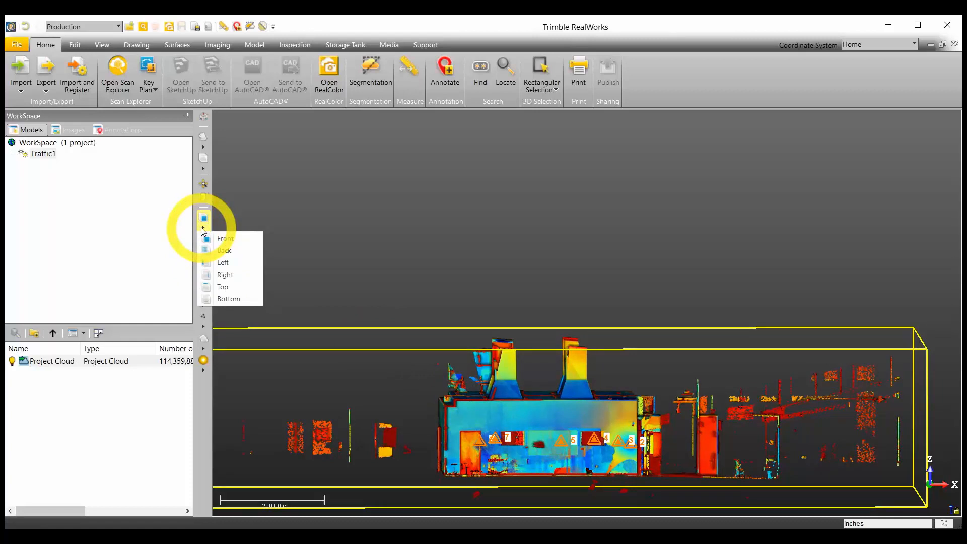
{"action": "left_click", "coordinate": [228, 288]}
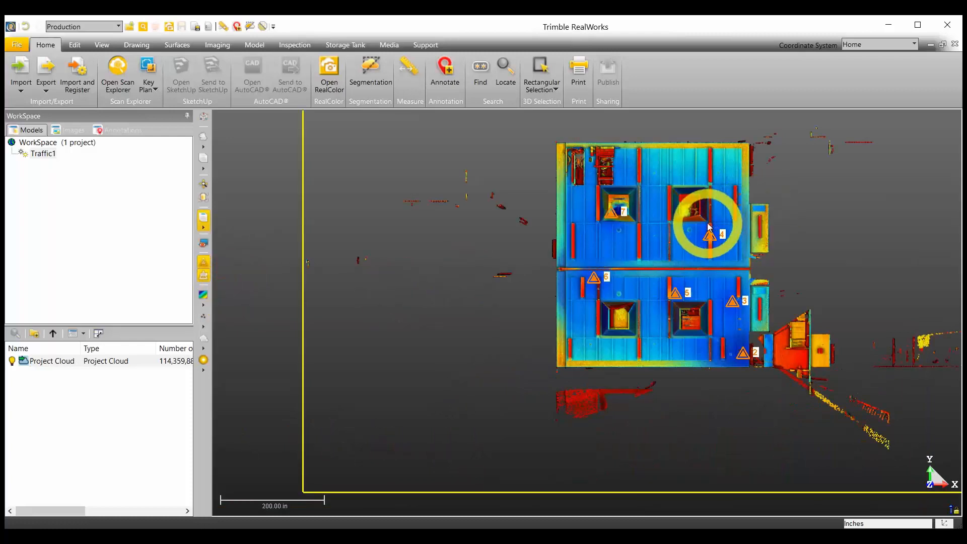
{"action": "left_click", "coordinate": [204, 230]}
{"action": "left_click", "coordinate": [211, 239]}
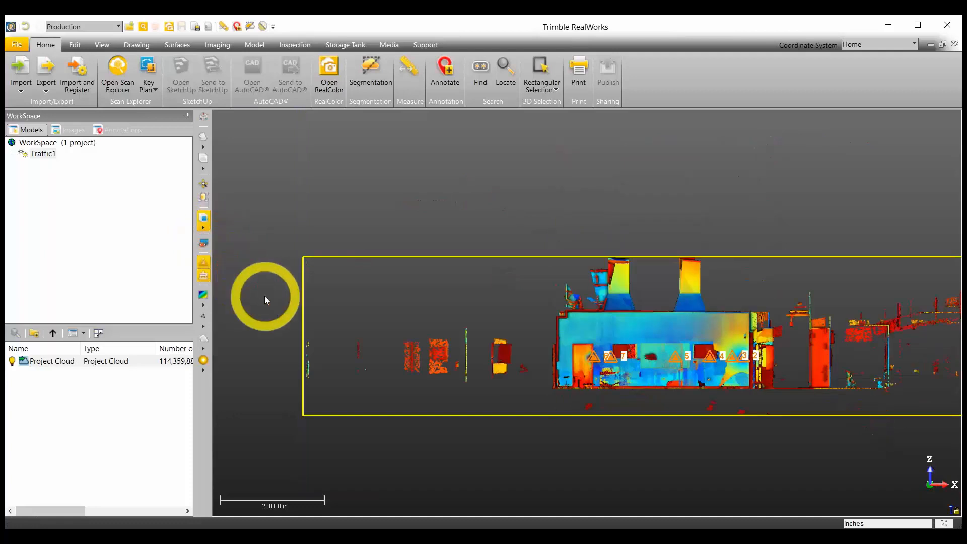
{"action": "scroll", "coordinate": [667, 378], "scroll_direction": "down", "scroll_amount": 1}
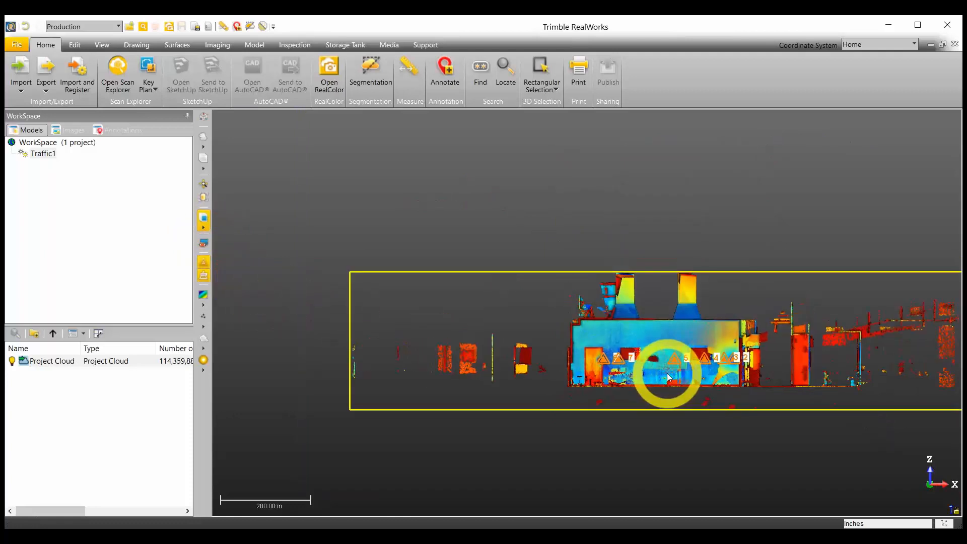
{"action": "middle_click_drag", "start_coordinate": [669, 377], "coordinate": [596, 384]}
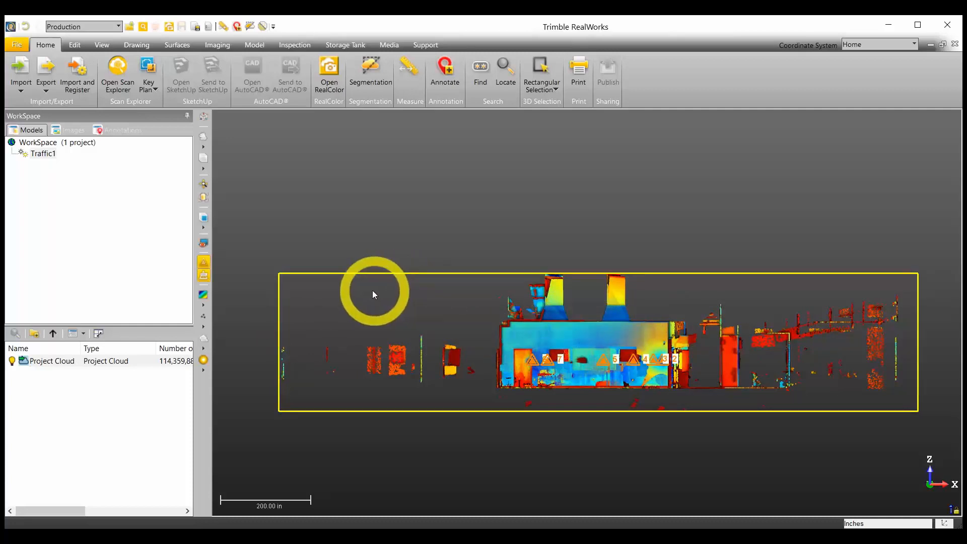
{"action": "left_click", "coordinate": [66, 363]}
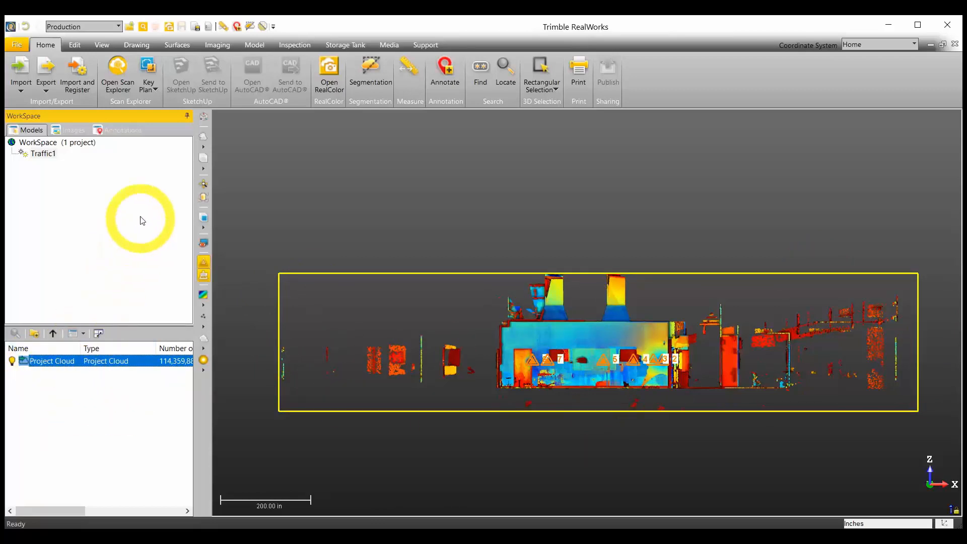
Step: Segment the Project Cloud in the standard Front view with a rectangular fence around the roof and everything above it, keeping only the points outside
{"action": "left_click", "coordinate": [373, 76]}
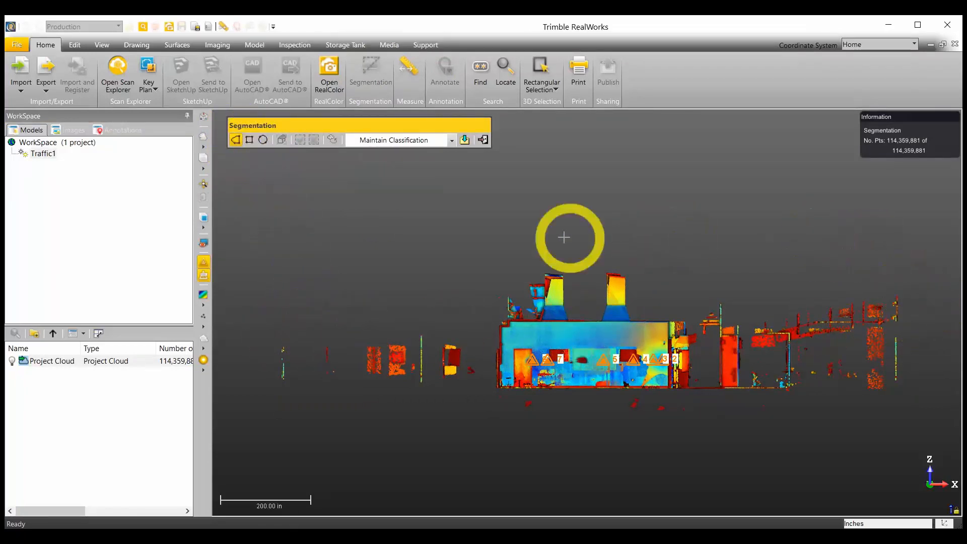
{"action": "left_click", "coordinate": [249, 140]}
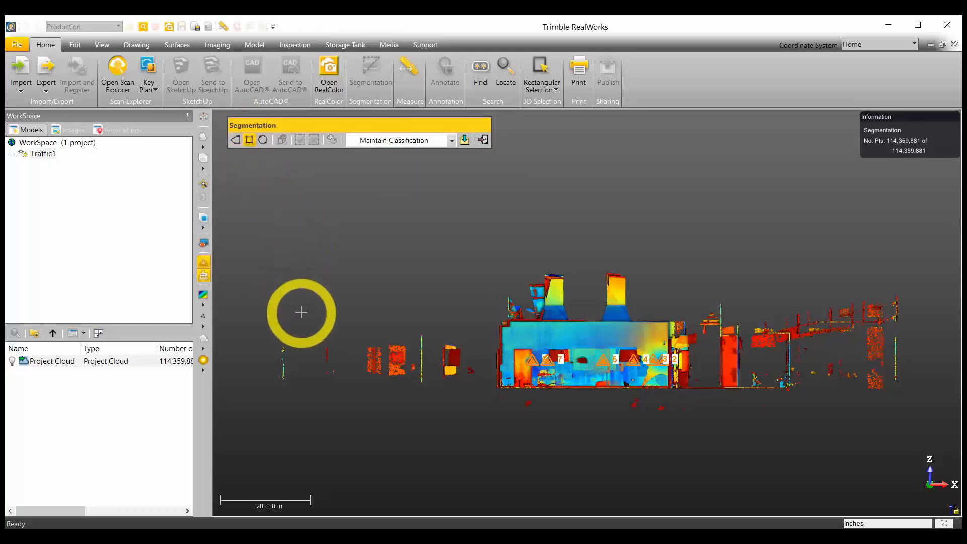
{"action": "scroll", "coordinate": [421, 321], "scroll_direction": "down", "scroll_amount": 1}
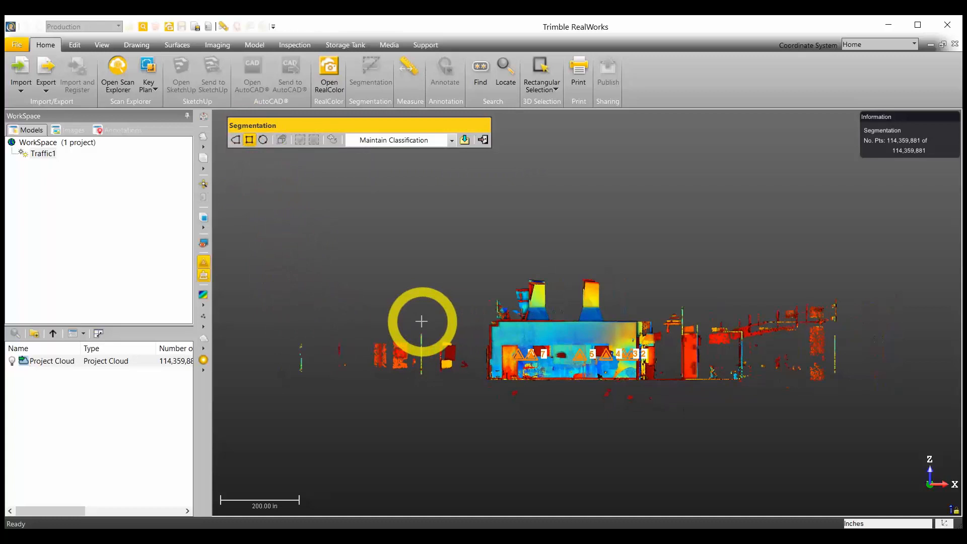
{"action": "middle_click_drag", "start_coordinate": [416, 321], "coordinate": [376, 318]}
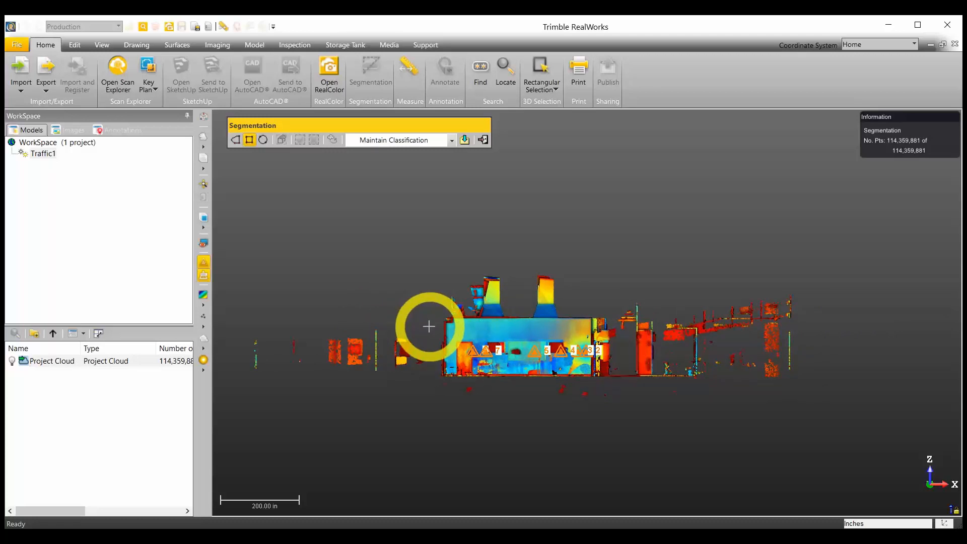
{"action": "mouse_move", "coordinate": [428, 325]}
{"action": "left_mouse_down"}
{"action": "mouse_move", "coordinate": [574, 324]}
{"action": "mouse_move", "coordinate": [501, 329]}
{"action": "left_mouse_up"}
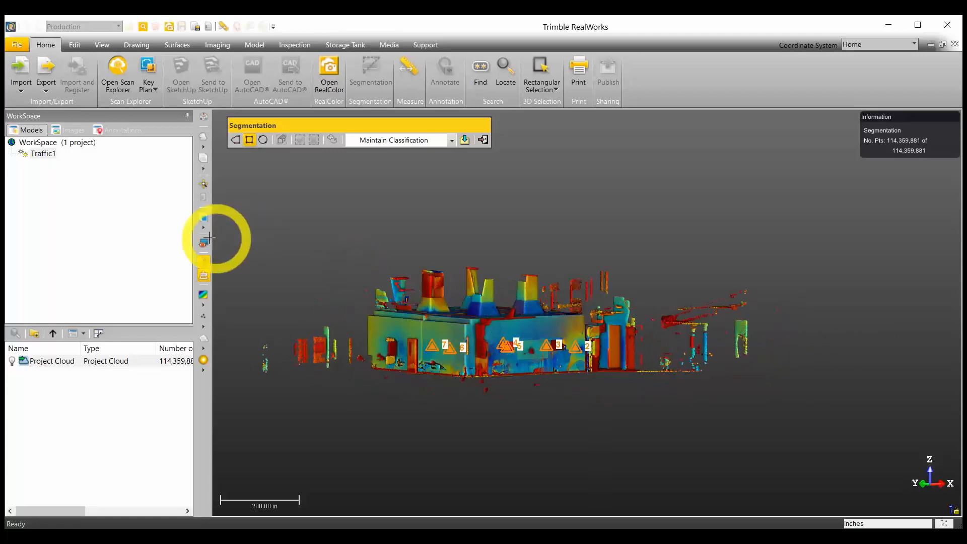
{"action": "left_click", "coordinate": [203, 218]}
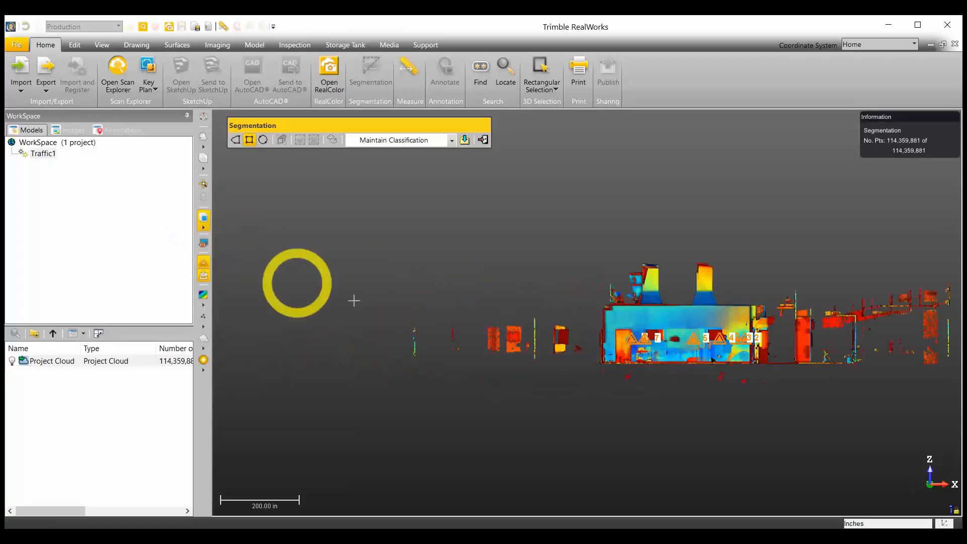
{"action": "middle_click_drag", "start_coordinate": [663, 338], "coordinate": [514, 348]}
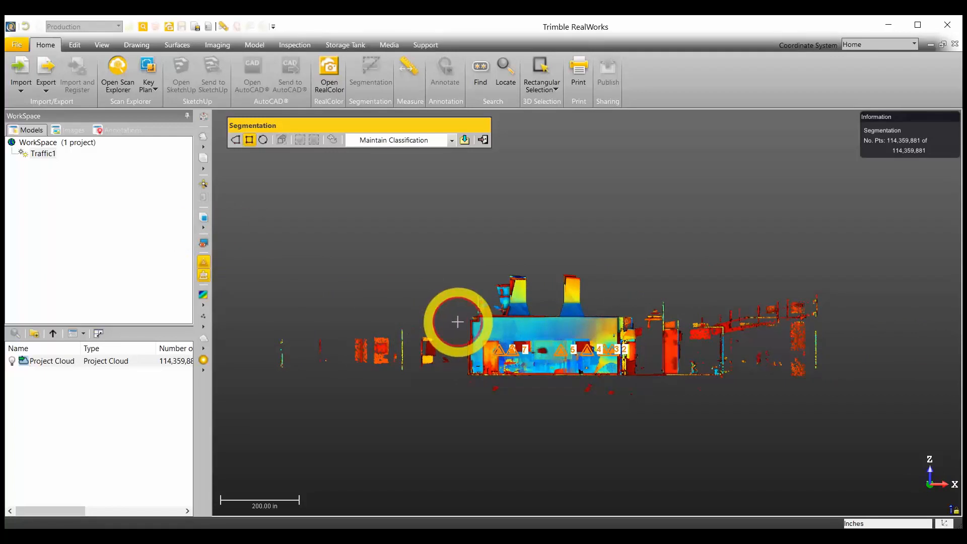
{"action": "left_click_drag", "start_coordinate": [462, 324], "coordinate": [677, 234]}
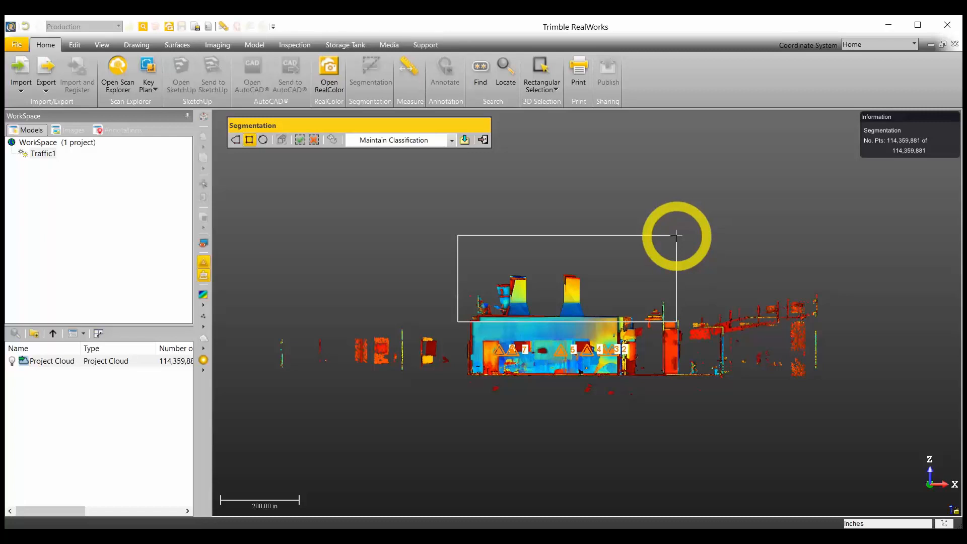
{"action": "left_click_drag", "start_coordinate": [677, 236], "coordinate": [671, 252]}
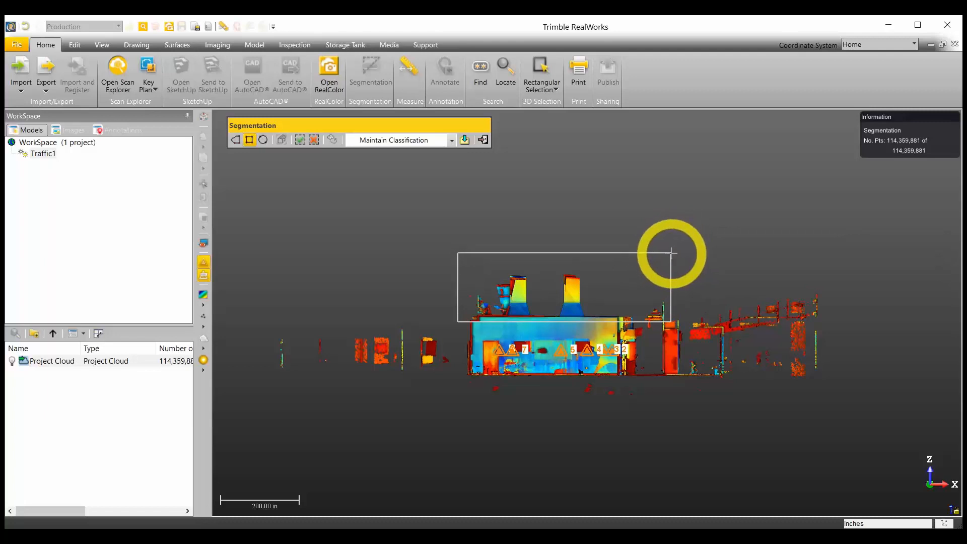
{"action": "left_click_drag", "start_coordinate": [671, 253], "coordinate": [671, 252]}
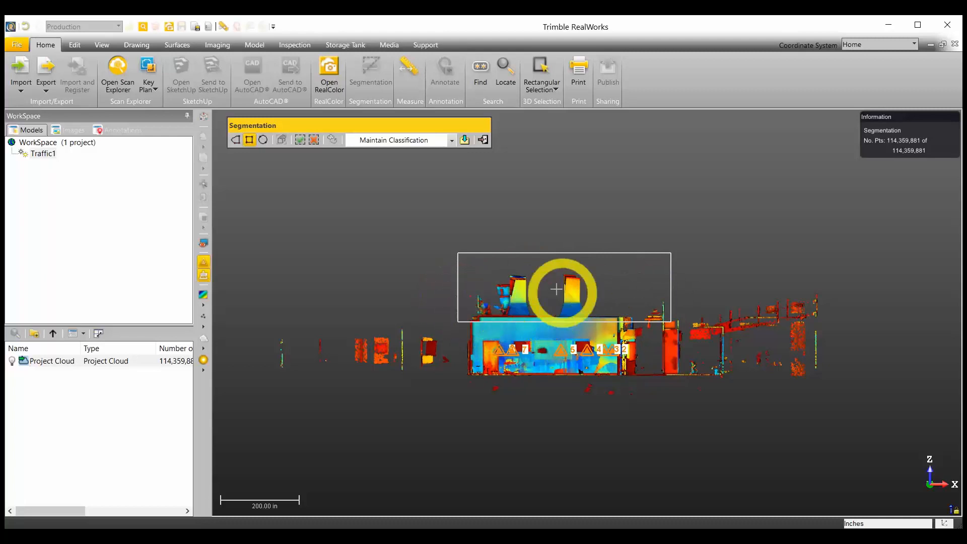
{"action": "left_click", "coordinate": [314, 140]}
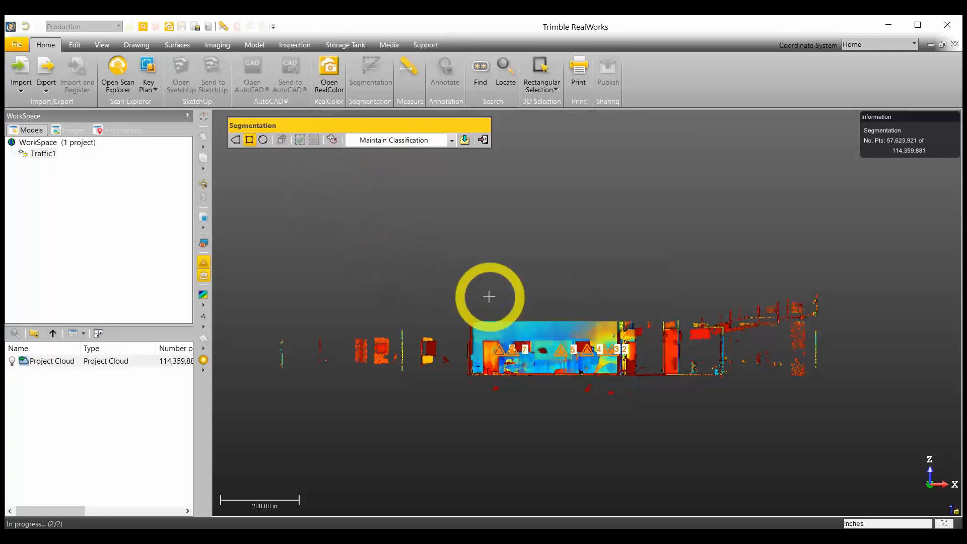
Step: Create a separate cloud from the kept points below the ceiling, select it, and leave the Segmentation tool
{"action": "middle_click_drag", "start_coordinate": [488, 297], "coordinate": [491, 309]}
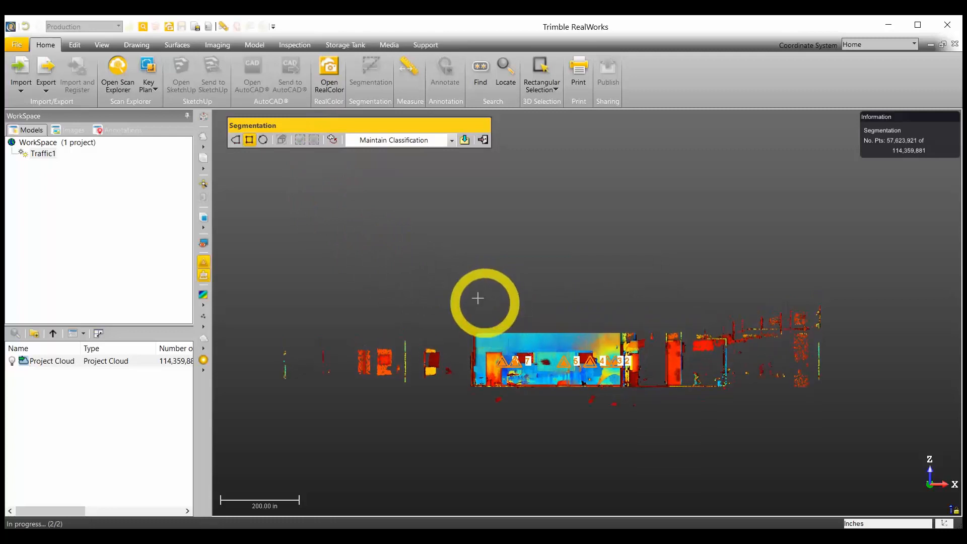
{"action": "left_click", "coordinate": [462, 291]}
{"action": "left_click_drag", "start_coordinate": [463, 291], "coordinate": [464, 356]}
{"action": "scroll", "coordinate": [537, 235], "scroll_direction": "up", "scroll_amount": 3}
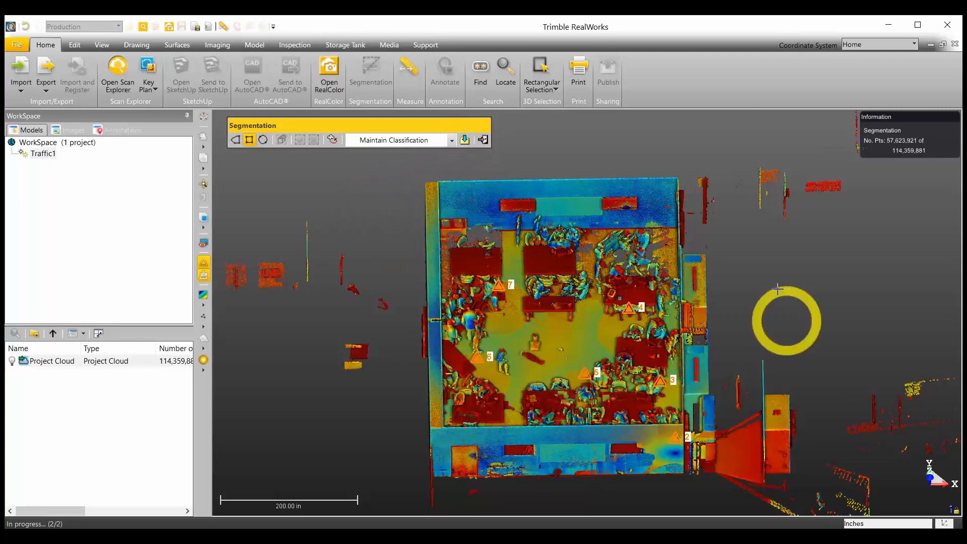
{"action": "left_click", "coordinate": [465, 141]}
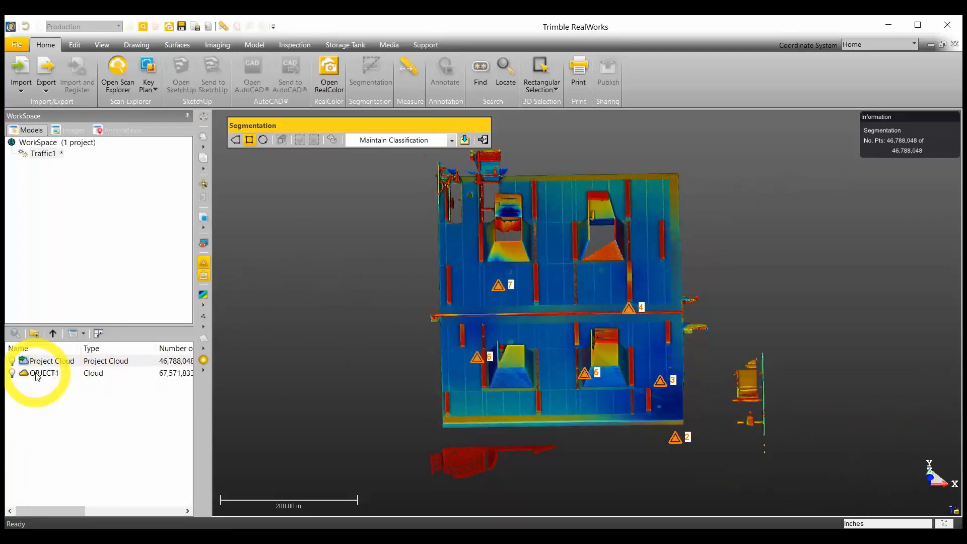
{"action": "left_click", "coordinate": [38, 377]}
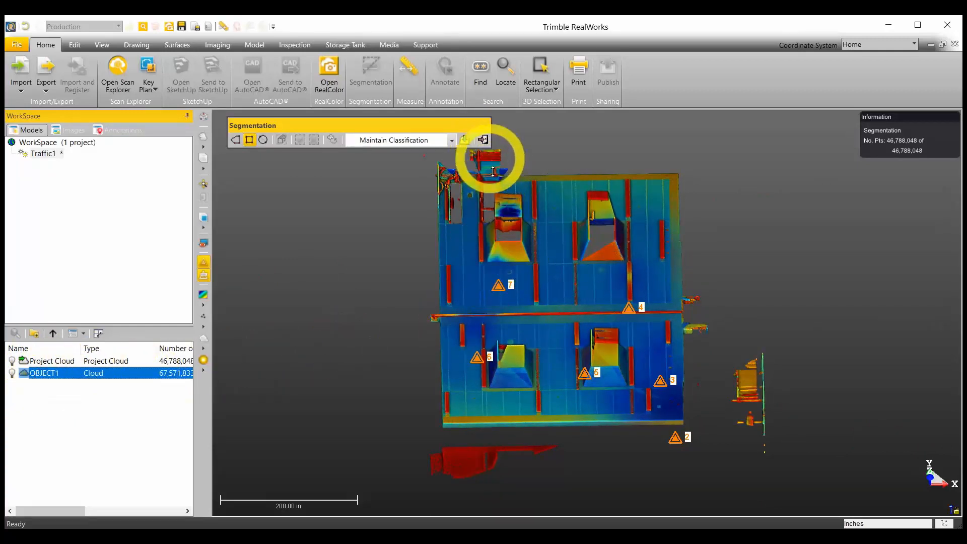
{"action": "left_click", "coordinate": [484, 141]}
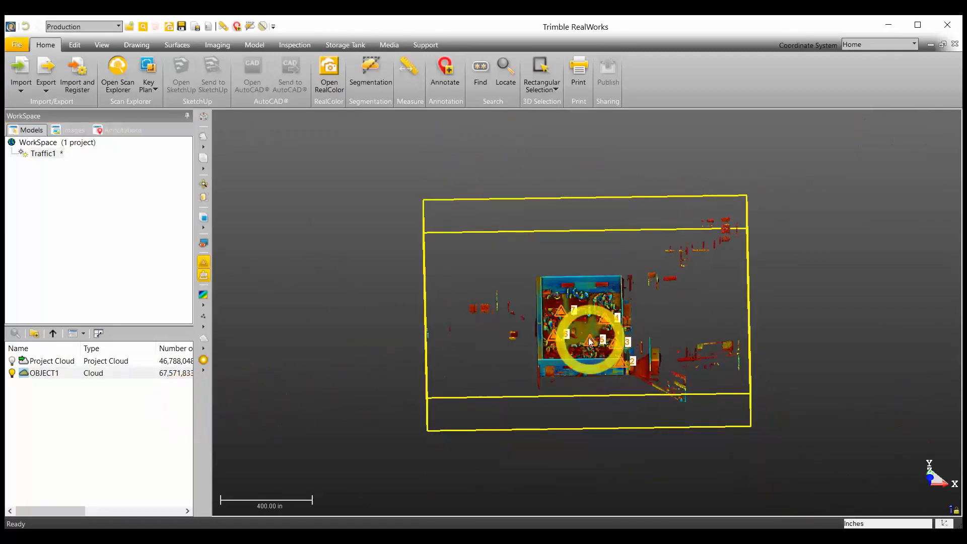
Step: Examine OBJECT1 up close, and compare the room with and without the ceiling by briefly showing the Project Cloud
{"action": "scroll", "coordinate": [579, 325], "scroll_direction": "up", "scroll_amount": 5}
{"action": "left_click", "coordinate": [11, 375]}
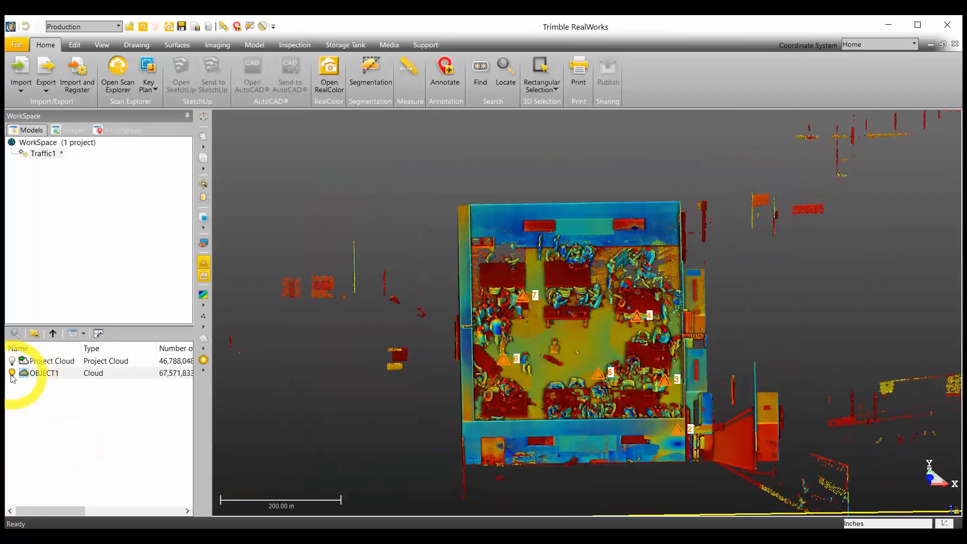
{"action": "left_click", "coordinate": [44, 375]}
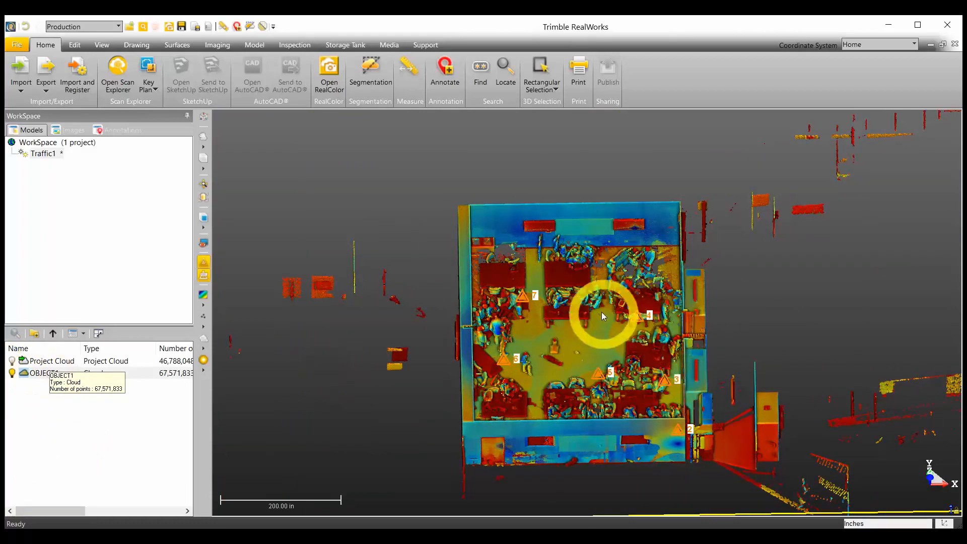
{"action": "scroll", "coordinate": [599, 310], "scroll_direction": "up", "scroll_amount": 3}
{"action": "scroll", "coordinate": [582, 310], "scroll_direction": "up", "scroll_amount": 2}
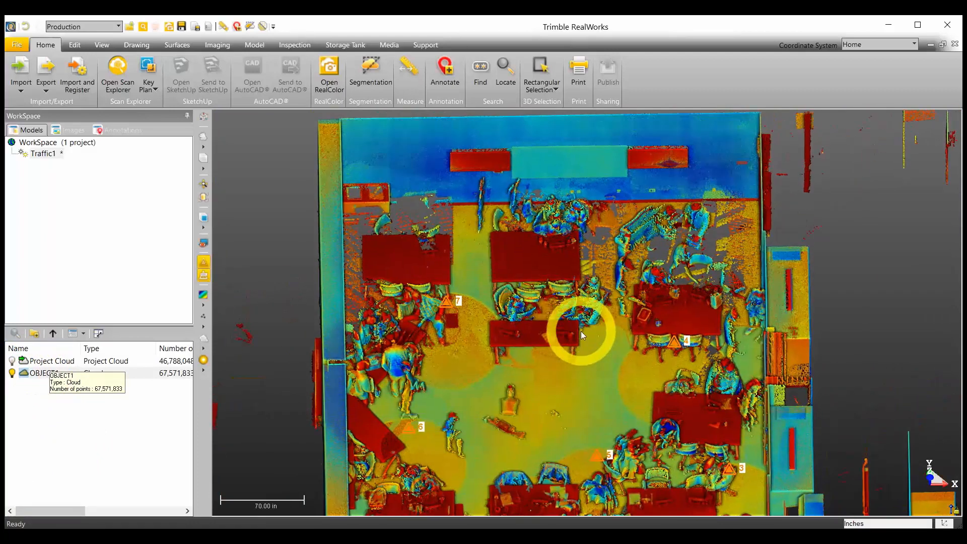
{"action": "left_click_drag", "start_coordinate": [592, 346], "coordinate": [590, 357]}
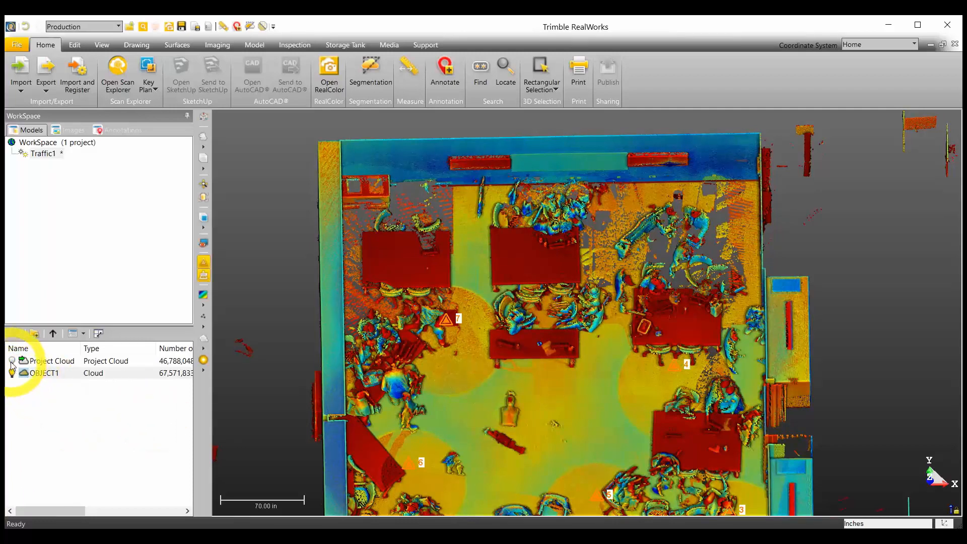
{"action": "left_click", "coordinate": [31, 412]}
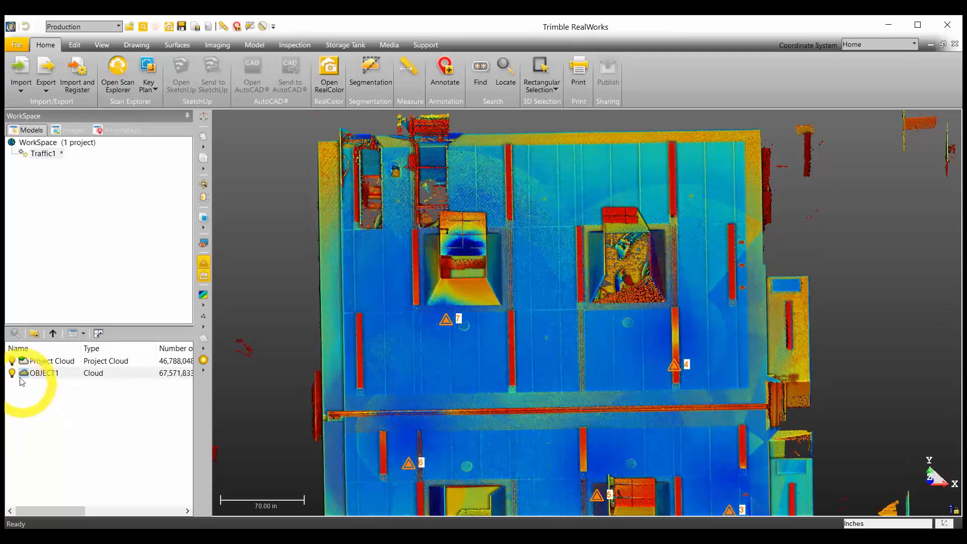
{"action": "left_click", "coordinate": [12, 361]}
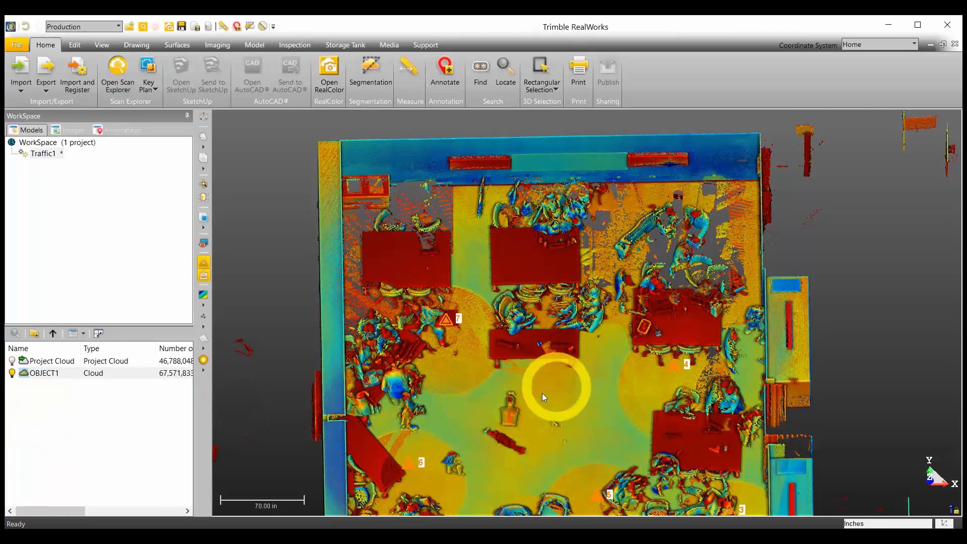
Step: Examine the open room from straight above, including its furniture, walls, and the stray points around the building
{"action": "scroll", "coordinate": [542, 393], "scroll_direction": "down", "scroll_amount": 1}
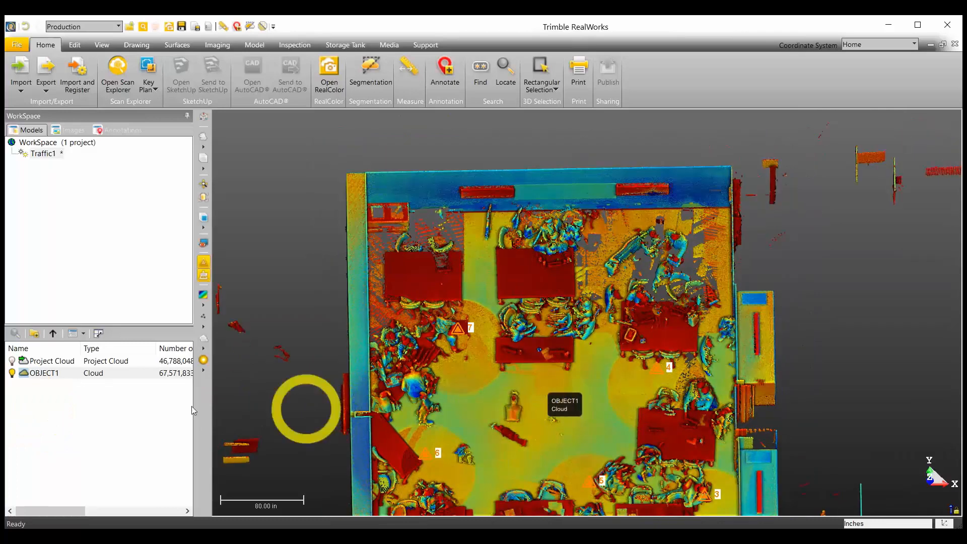
{"action": "scroll", "coordinate": [520, 356], "scroll_direction": "down", "scroll_amount": 1}
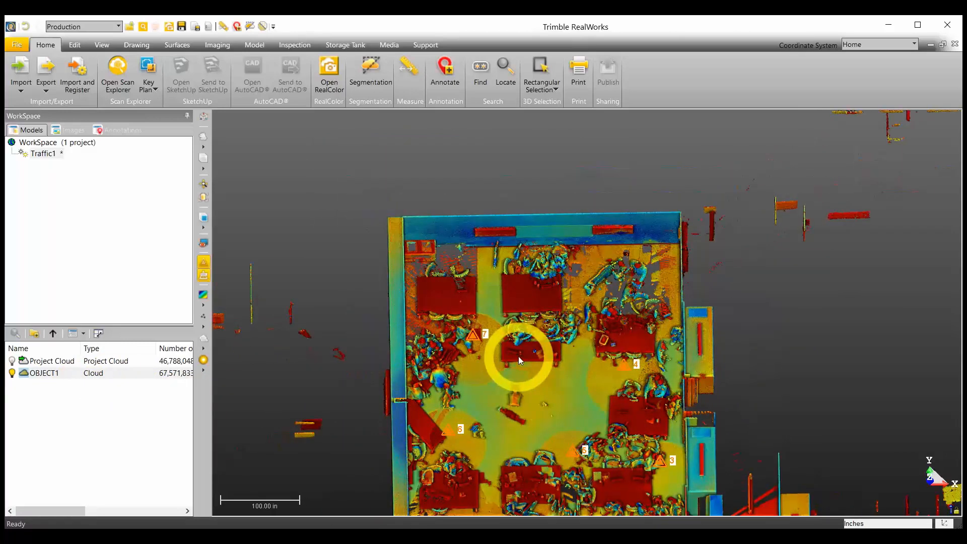
{"action": "scroll", "coordinate": [520, 357], "scroll_direction": "down", "scroll_amount": 1}
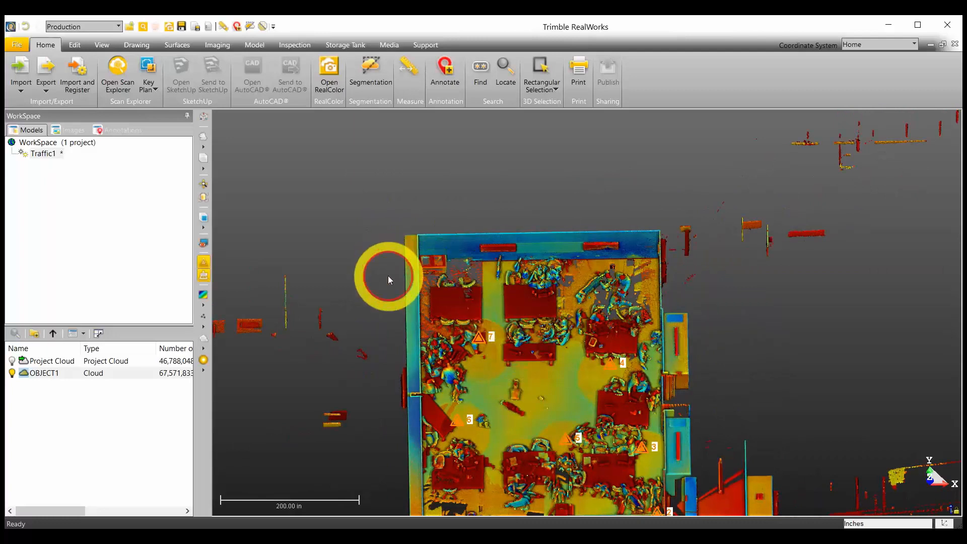
{"action": "left_click_drag", "start_coordinate": [387, 276], "coordinate": [439, 267]}
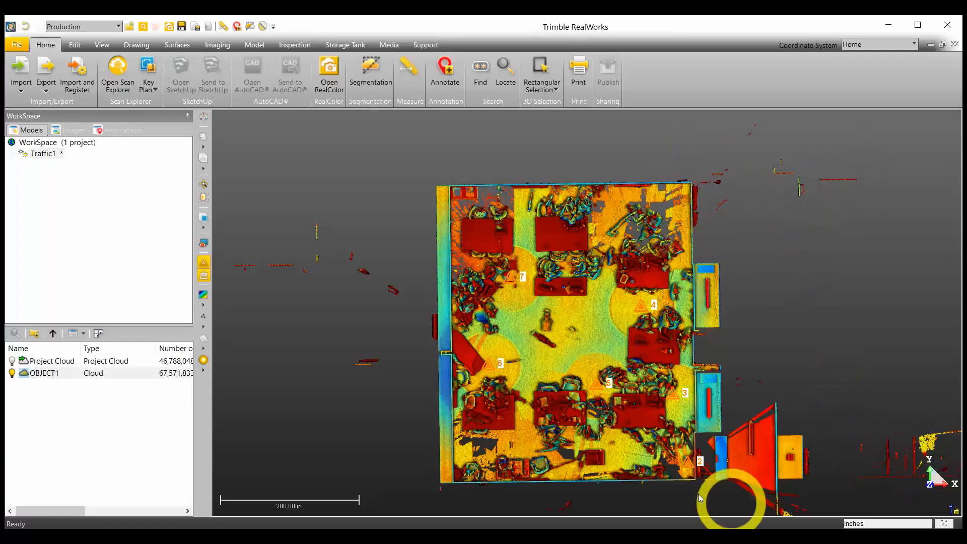
{"action": "scroll", "coordinate": [493, 419], "scroll_direction": "down", "scroll_amount": 5}
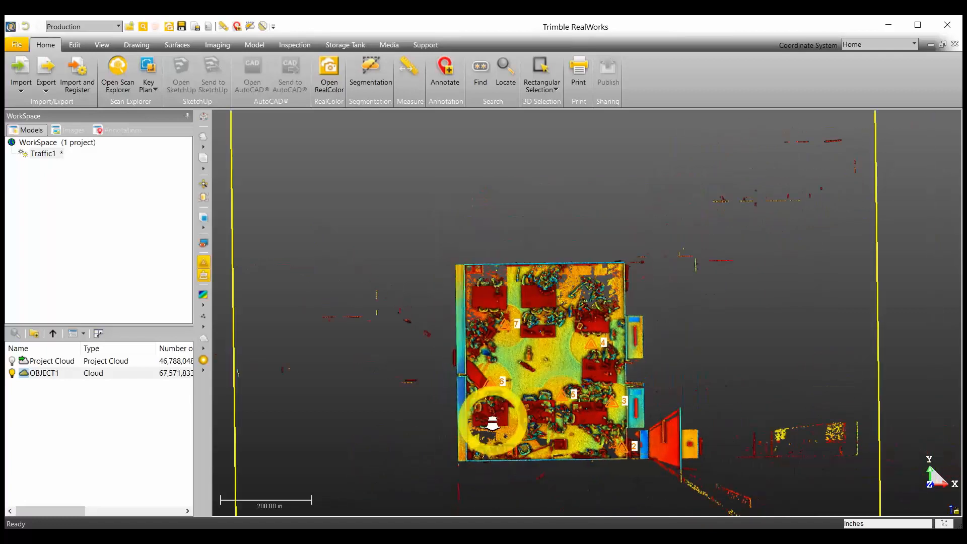
{"action": "scroll", "coordinate": [502, 420], "scroll_direction": "up", "scroll_amount": 4}
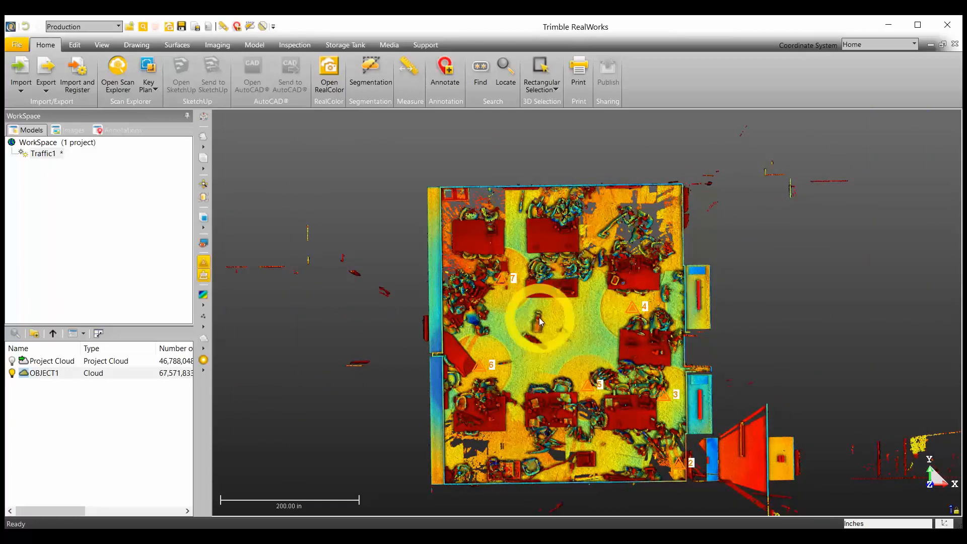
{"action": "scroll", "coordinate": [438, 309], "scroll_direction": "down", "scroll_amount": 2}
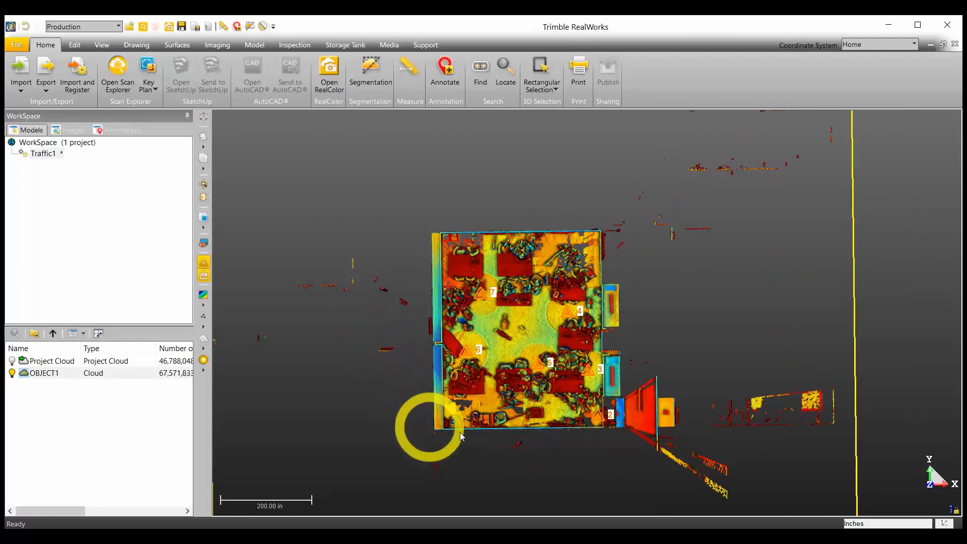
Step: Open OBJECT1 in the Segmentation tool and set the standard Top view with the whole building and its surrounding stray points in sight
{"action": "left_click", "coordinate": [65, 374]}
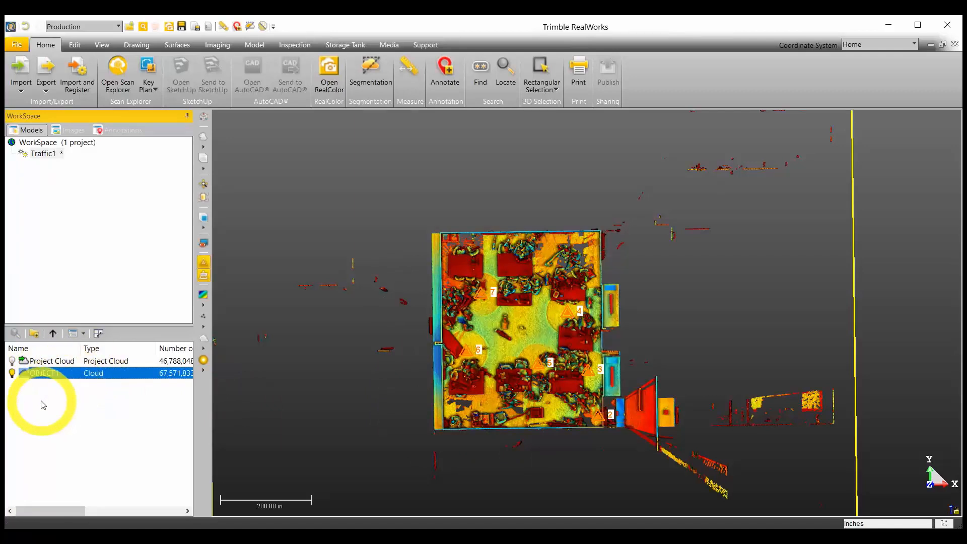
{"action": "scroll", "coordinate": [356, 350], "scroll_direction": "down", "scroll_amount": 3}
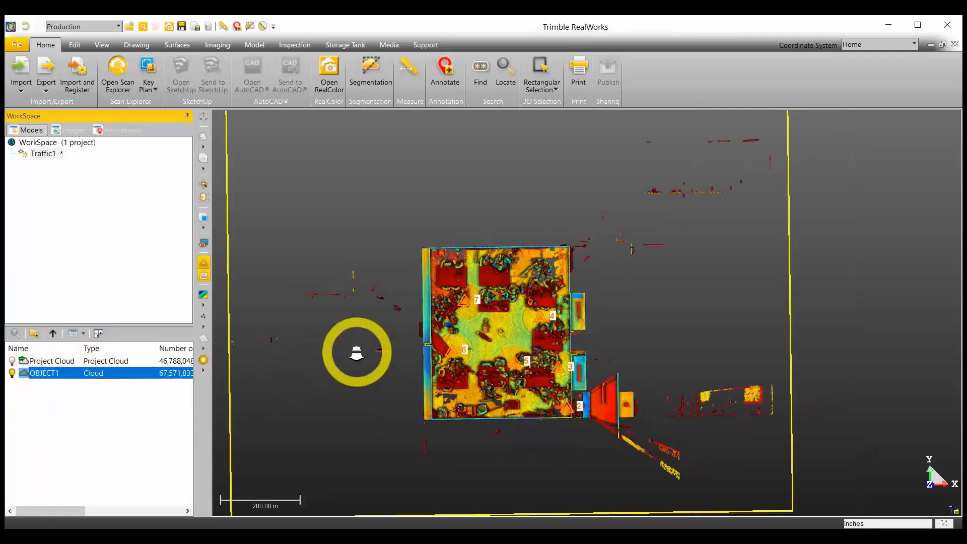
{"action": "left_click", "coordinate": [373, 68]}
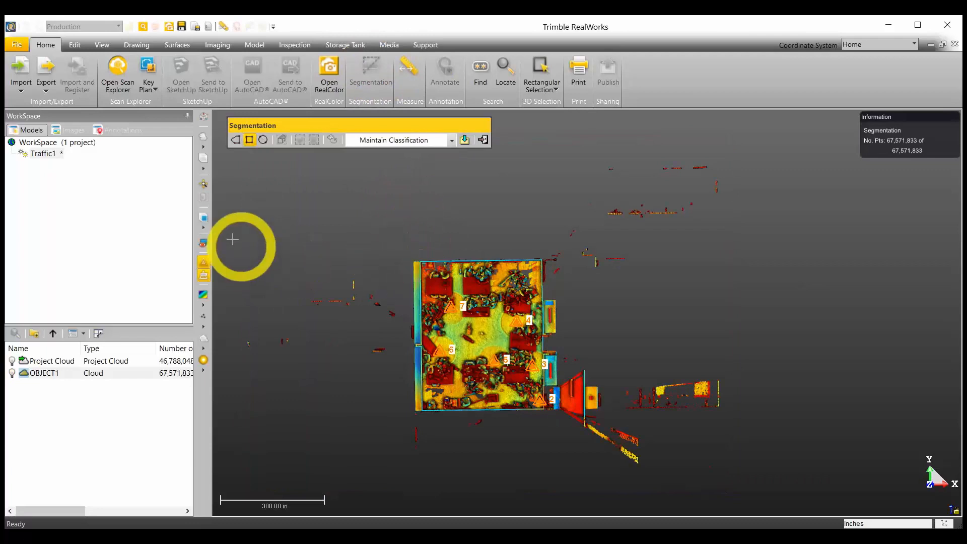
{"action": "left_click", "coordinate": [203, 229]}
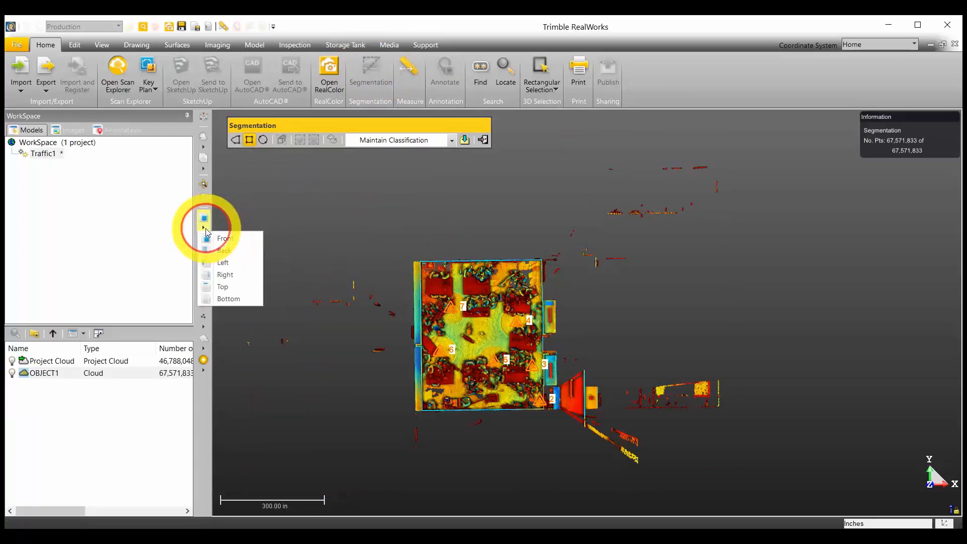
{"action": "left_click", "coordinate": [222, 287]}
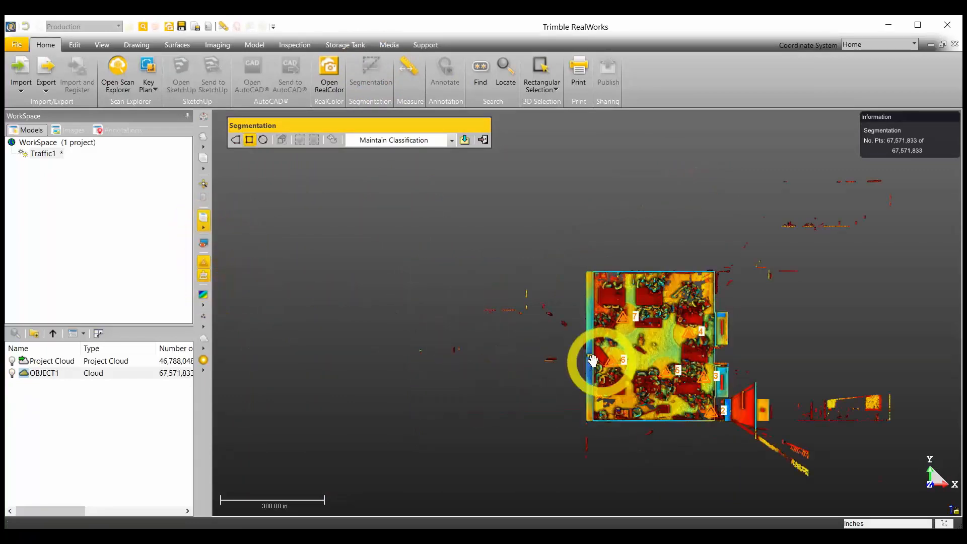
{"action": "middle_click_drag", "start_coordinate": [615, 363], "coordinate": [500, 358]}
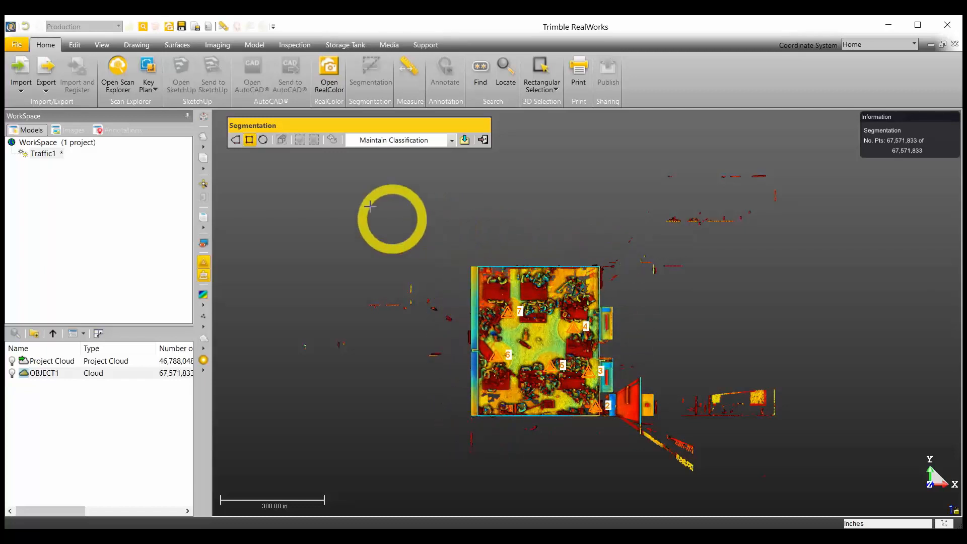
Step: Draw a polygonal fence closely around the building's outer walls, including the side recesses, and keep only the points inside
{"action": "left_click", "coordinate": [235, 140]}
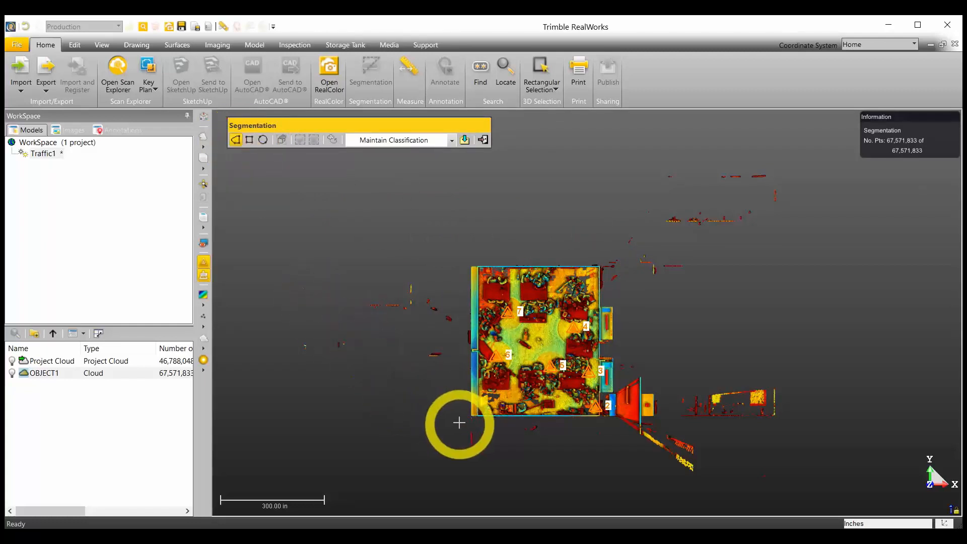
{"action": "left_click", "coordinate": [466, 262]}
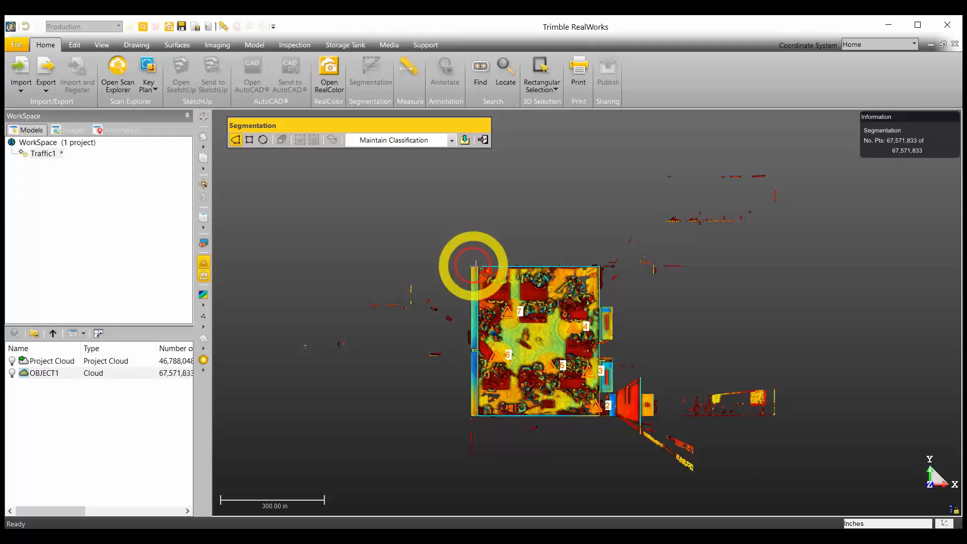
{"action": "left_click", "coordinate": [603, 262]}
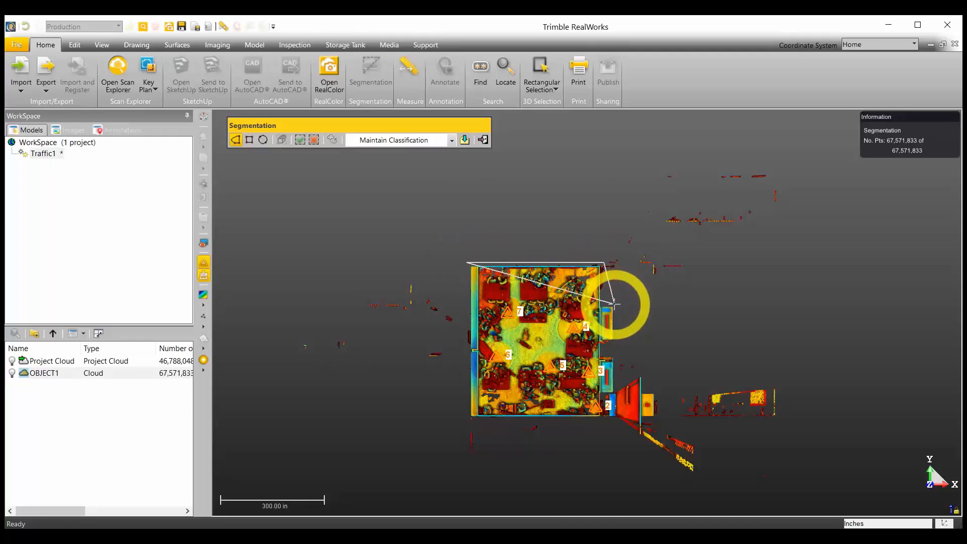
{"action": "left_click", "coordinate": [604, 301]}
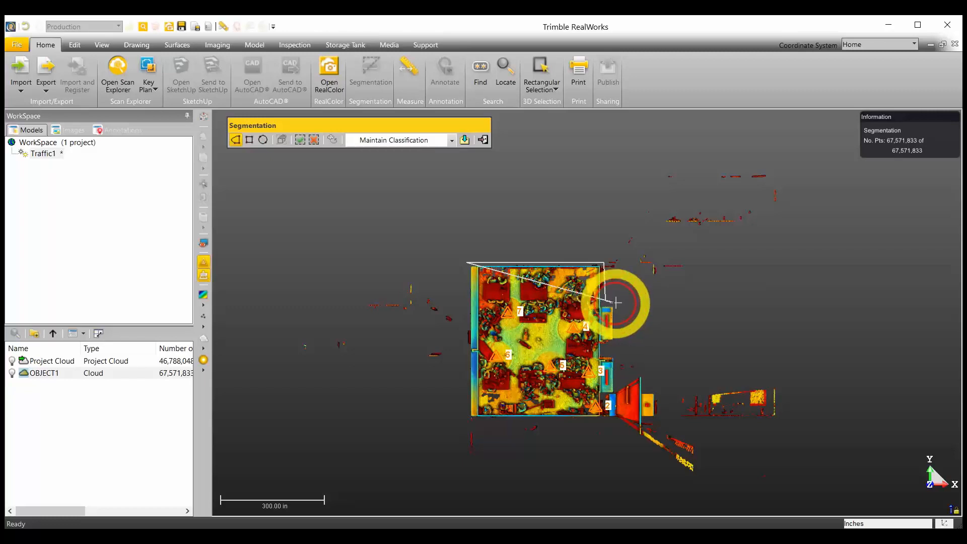
{"action": "left_click", "coordinate": [620, 305]}
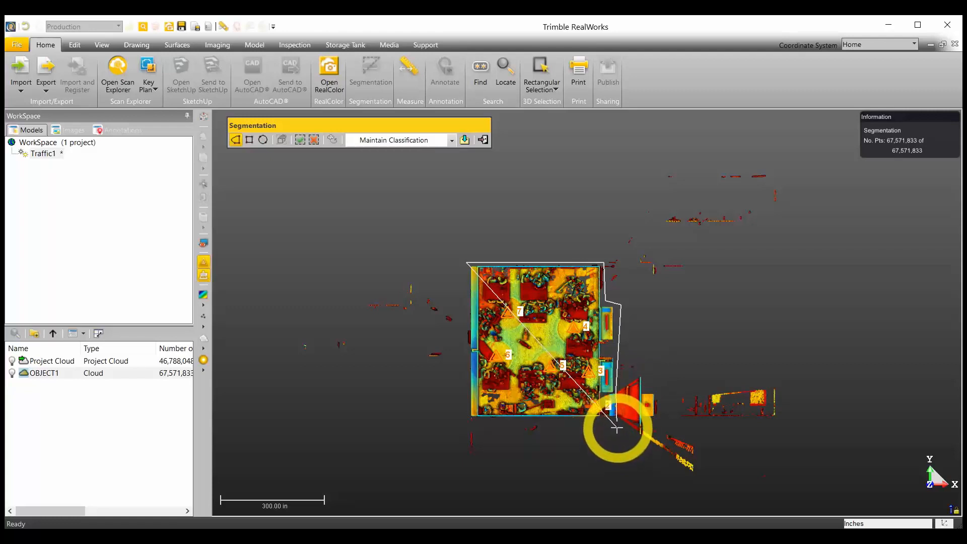
{"action": "left_click", "coordinate": [617, 426]}
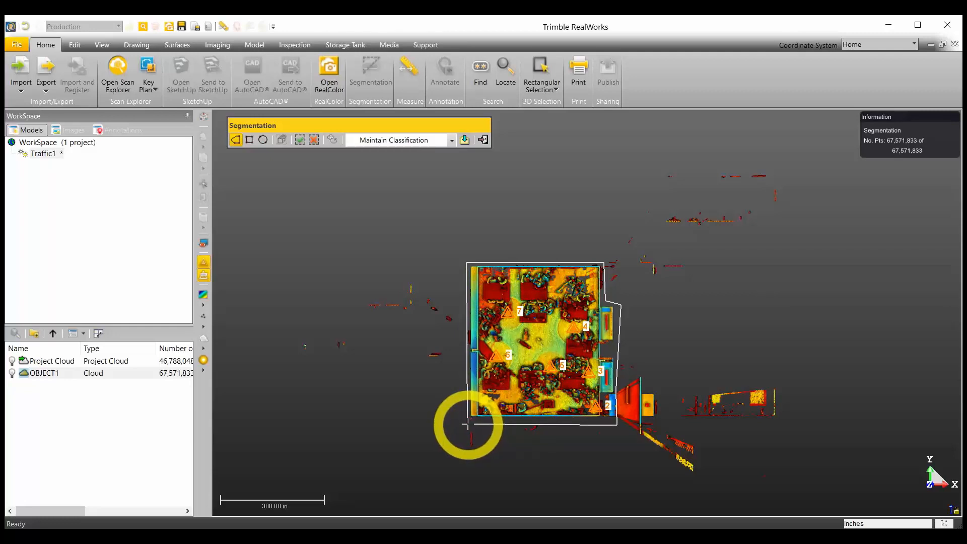
{"action": "left_click", "coordinate": [467, 424]}
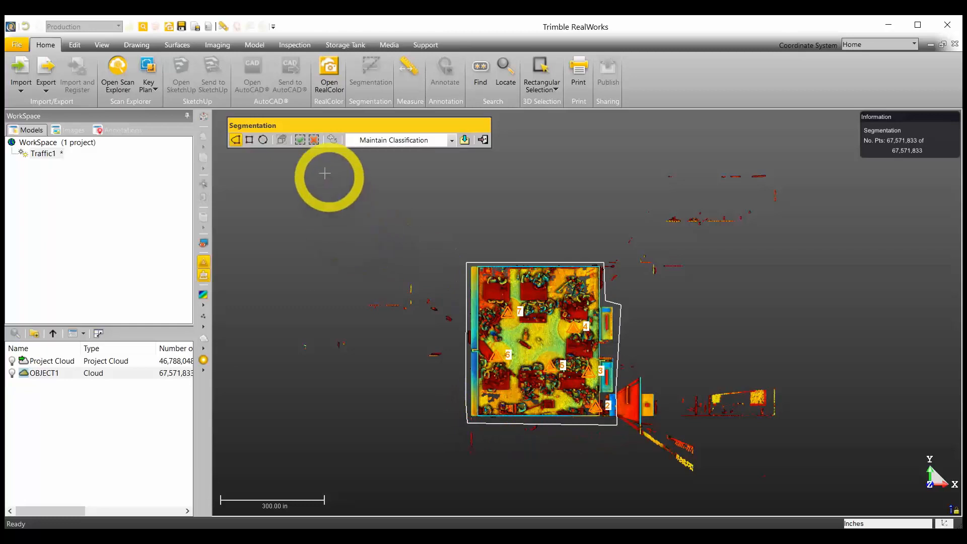
{"action": "left_click", "coordinate": [300, 141]}
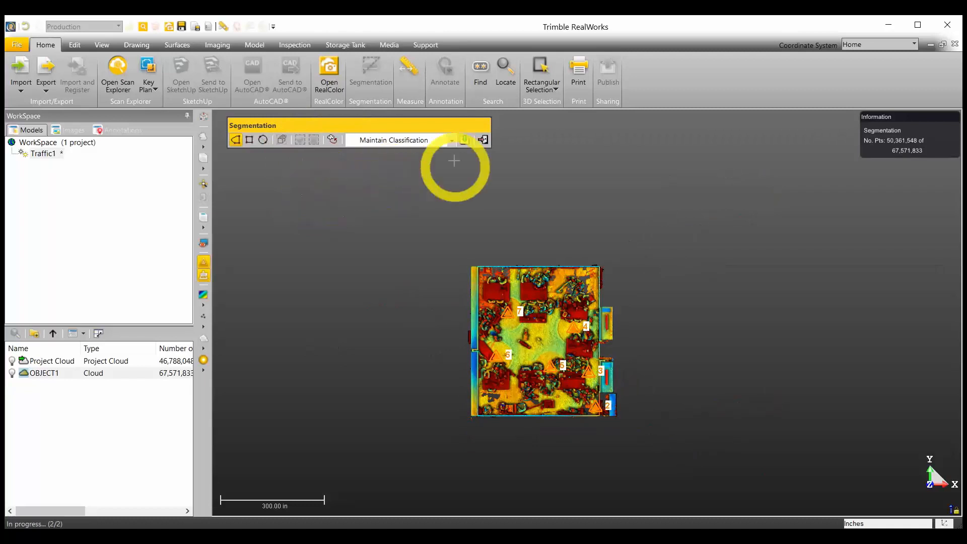
Step: Create a separate cloud from the kept building points, leave the Segmentation tool, and select the new OBJECT2
{"action": "left_click", "coordinate": [464, 140]}
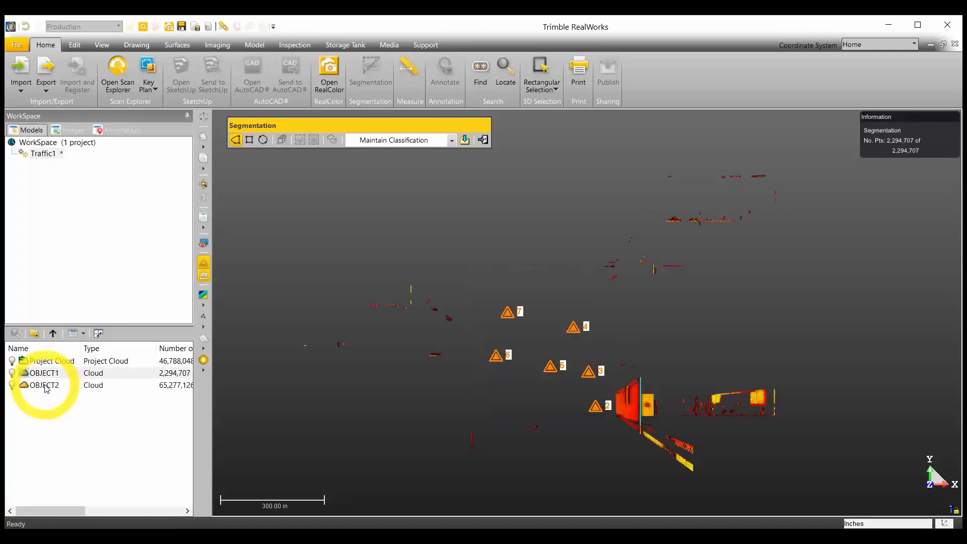
{"action": "left_click", "coordinate": [484, 141]}
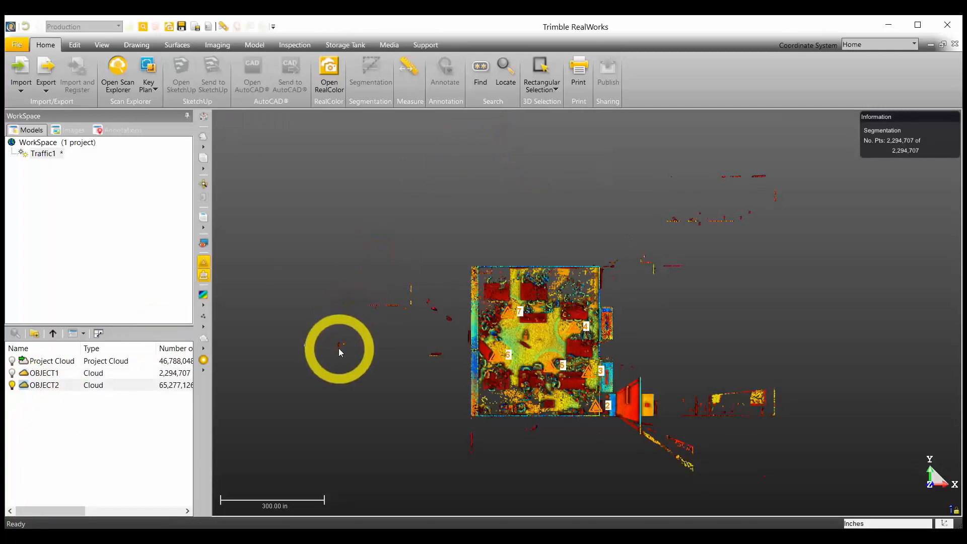
{"action": "left_click", "coordinate": [161, 384]}
Step: Display the cropped room cloud in True Color while viewing the middle of the floor up close
{"action": "scroll", "coordinate": [582, 310], "scroll_direction": "up", "scroll_amount": 5}
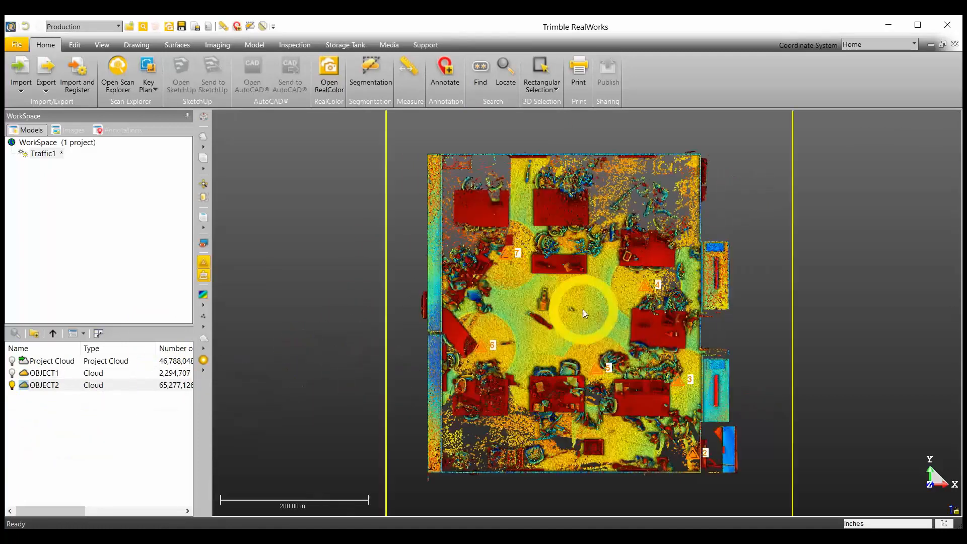
{"action": "scroll", "coordinate": [557, 316], "scroll_direction": "up", "scroll_amount": 1}
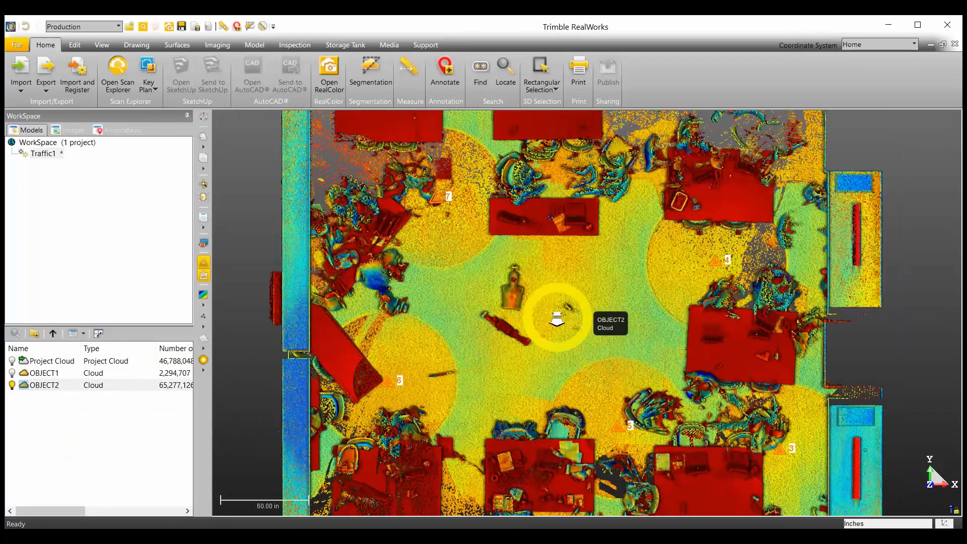
{"action": "scroll", "coordinate": [530, 345], "scroll_direction": "down", "scroll_amount": 2}
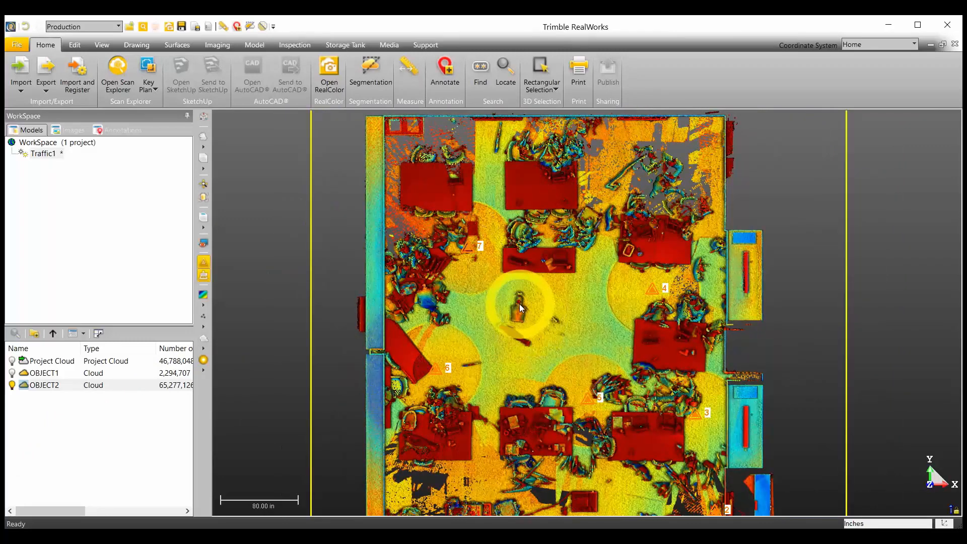
{"action": "scroll", "coordinate": [519, 310], "scroll_direction": "up", "scroll_amount": 2}
{"action": "scroll", "coordinate": [519, 311], "scroll_direction": "up", "scroll_amount": 2}
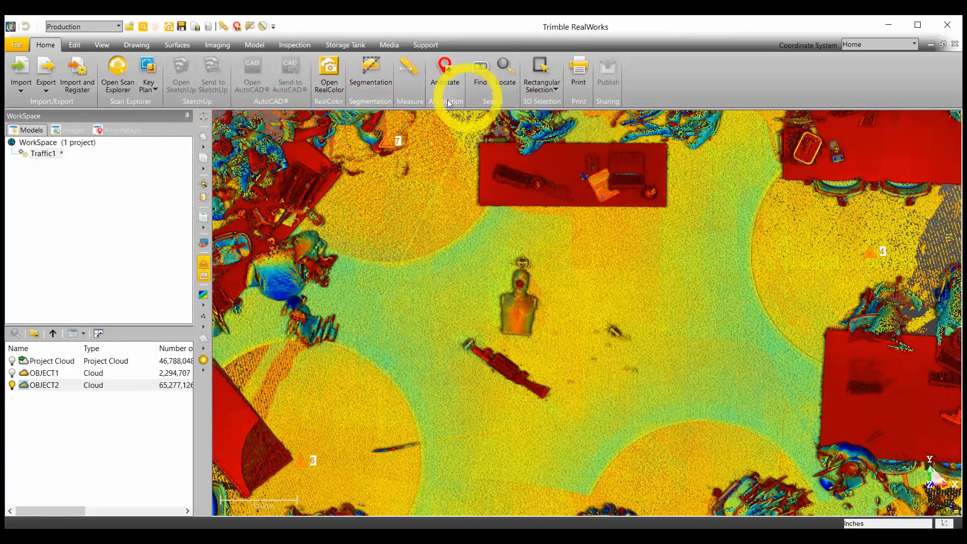
{"action": "left_click", "coordinate": [204, 306]}
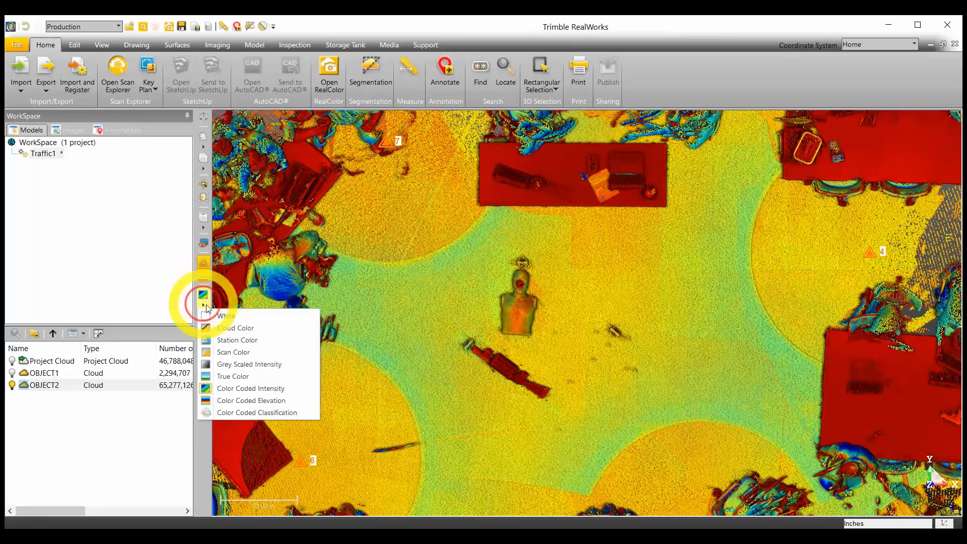
{"action": "left_click", "coordinate": [235, 376]}
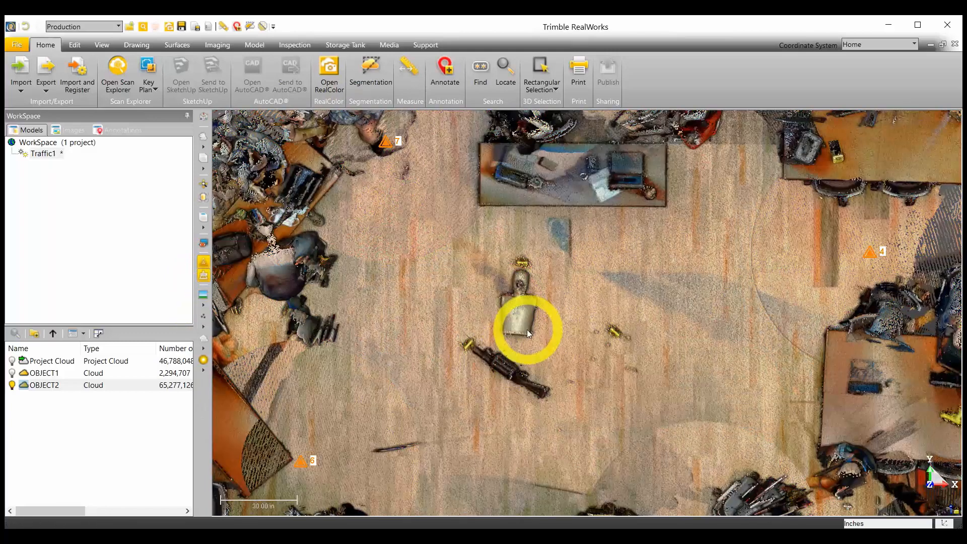
Step: Examine the mannequin, rifle and evidence markers on the floor up close, and the desks, chairs and partial figure scans from an oblique angle
{"action": "scroll", "coordinate": [527, 329], "scroll_direction": "down", "scroll_amount": 2}
{"action": "scroll", "coordinate": [527, 336], "scroll_direction": "down", "scroll_amount": 1}
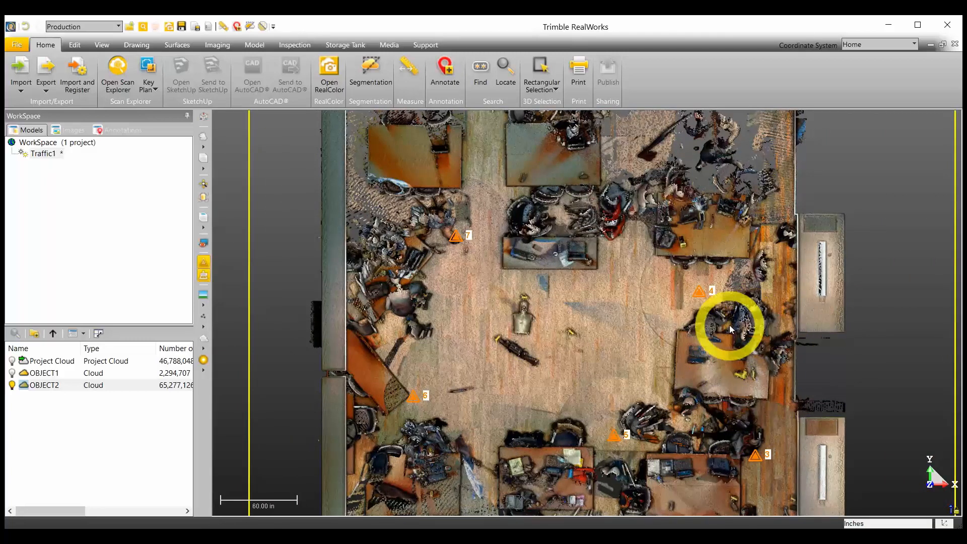
{"action": "scroll", "coordinate": [533, 323], "scroll_direction": "up", "scroll_amount": 1}
{"action": "scroll", "coordinate": [533, 323], "scroll_direction": "up", "scroll_amount": 3}
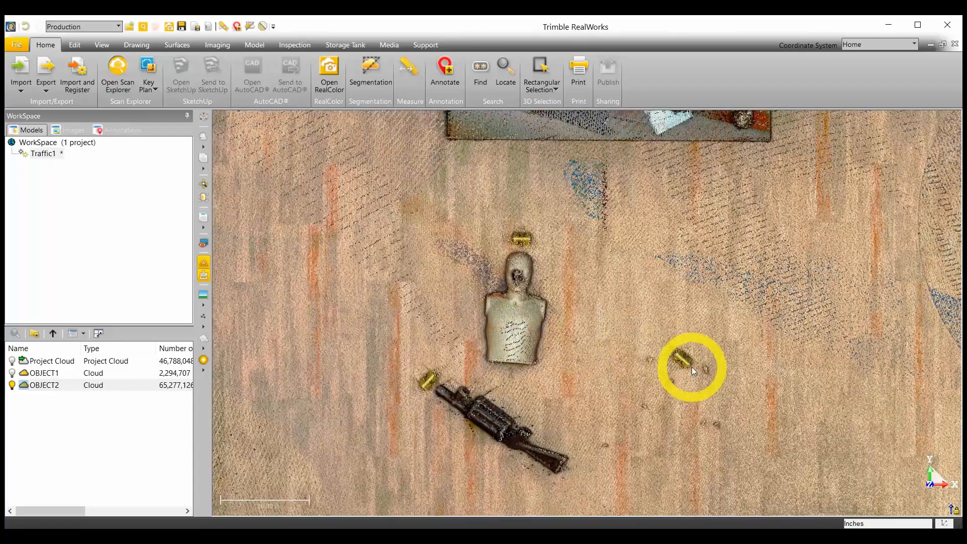
{"action": "left_click_drag", "start_coordinate": [708, 396], "coordinate": [725, 371]}
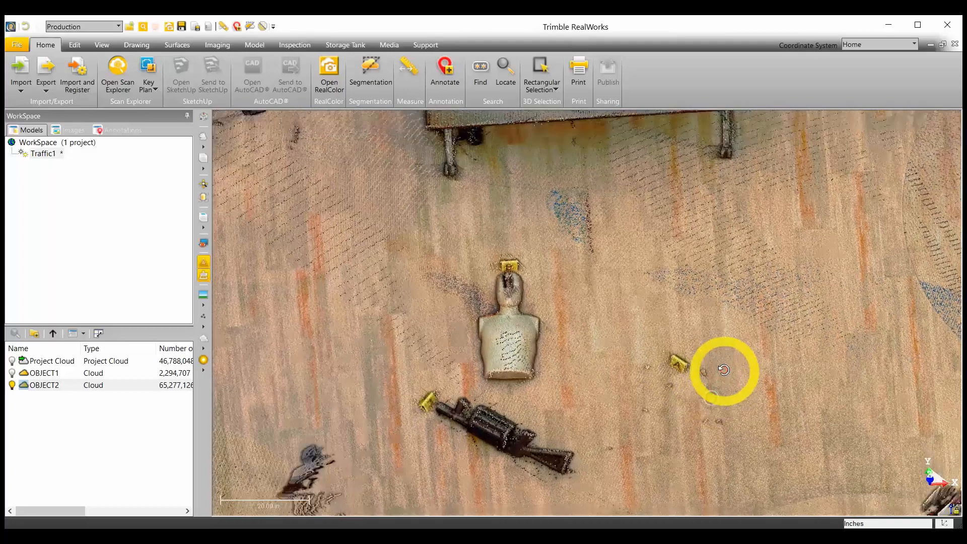
{"action": "scroll", "coordinate": [670, 393], "scroll_direction": "up", "scroll_amount": 5}
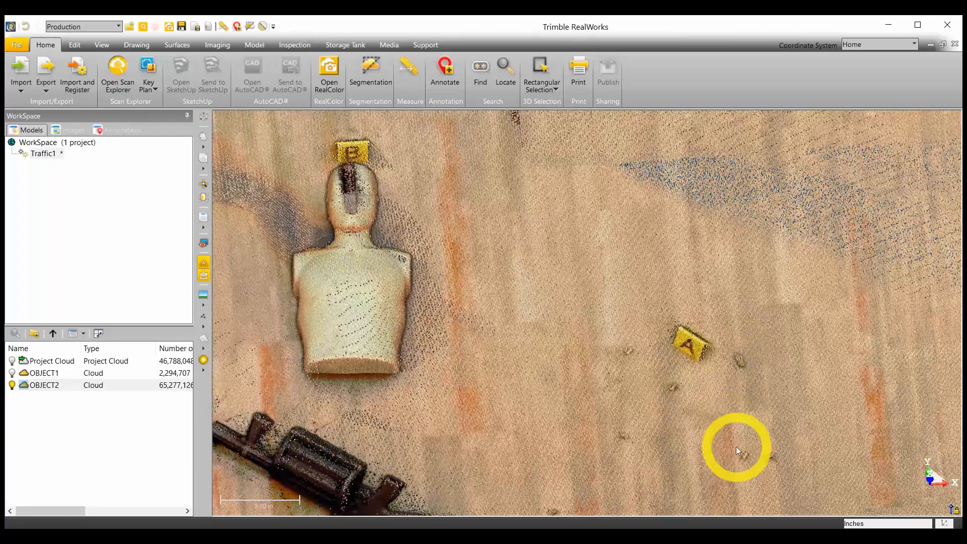
{"action": "scroll", "coordinate": [608, 353], "scroll_direction": "down", "scroll_amount": 8}
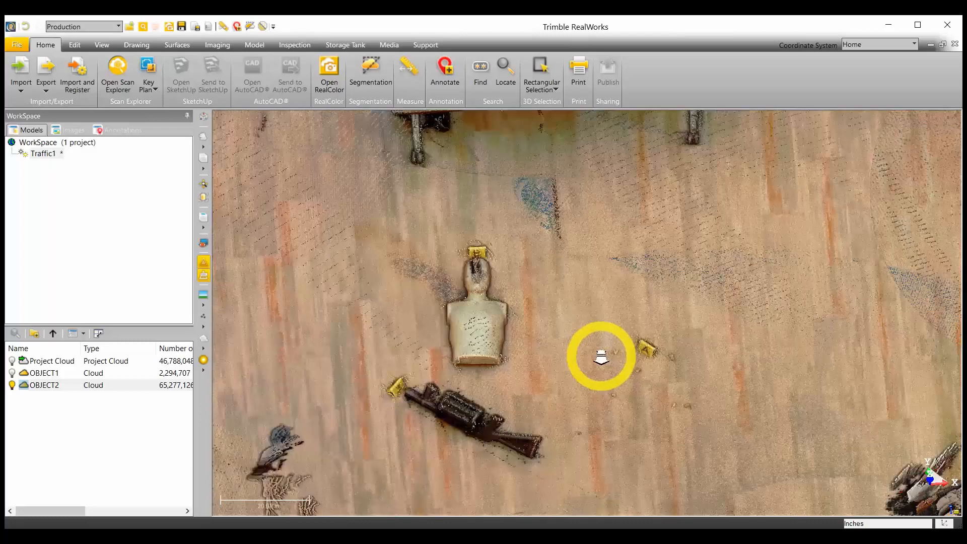
{"action": "scroll", "coordinate": [589, 382], "scroll_direction": "down", "scroll_amount": 3}
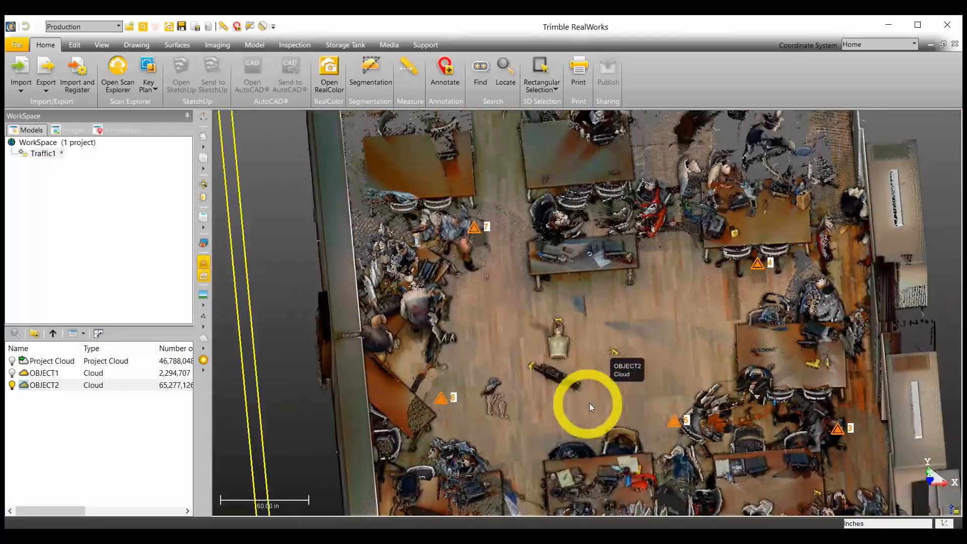
{"action": "left_click_drag", "start_coordinate": [589, 404], "coordinate": [734, 384]}
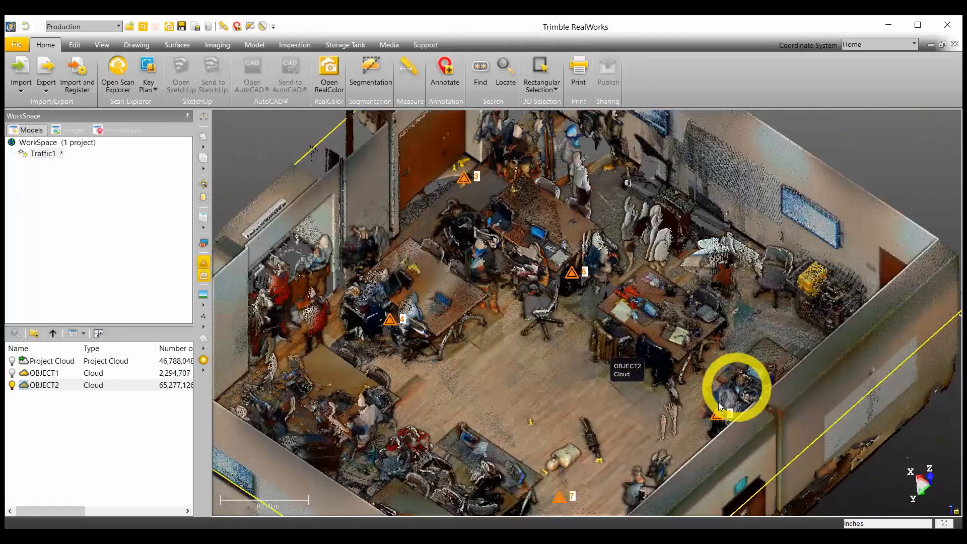
{"action": "scroll", "coordinate": [734, 384], "scroll_direction": "up", "scroll_amount": 5}
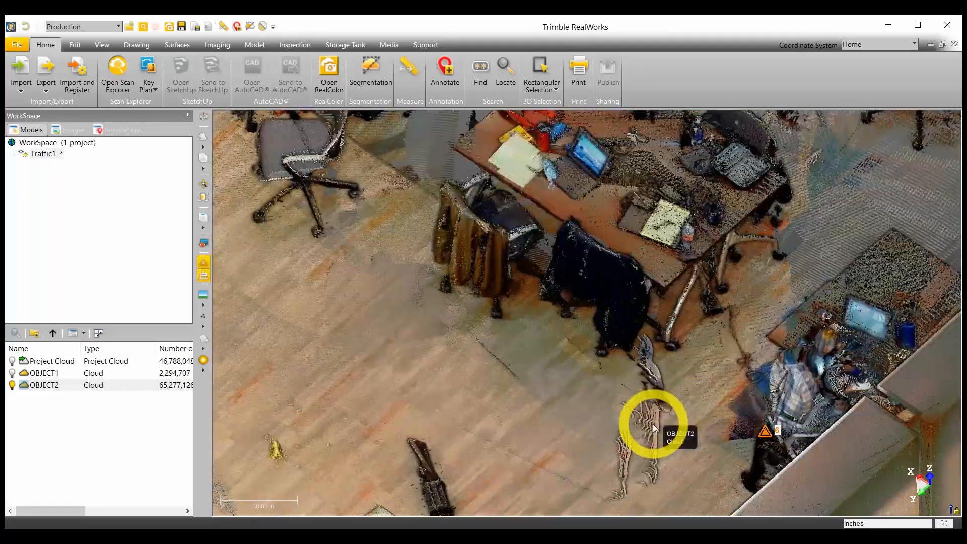
{"action": "left_click_drag", "start_coordinate": [682, 423], "coordinate": [705, 410]}
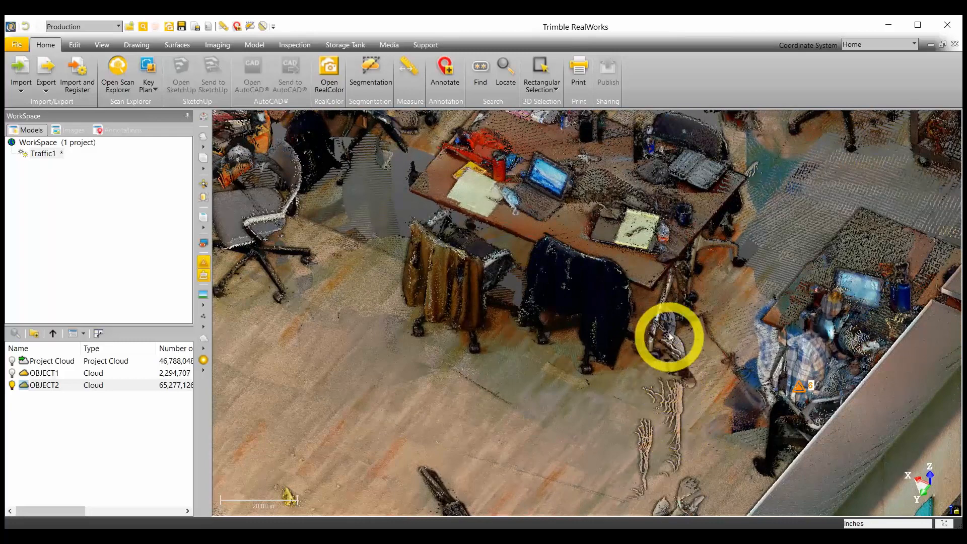
{"action": "mouse_move", "coordinate": [683, 405]}
{"action": "left_mouse_down"}
{"action": "mouse_move", "coordinate": [673, 423]}
{"action": "mouse_move", "coordinate": [690, 411]}
{"action": "left_mouse_up"}
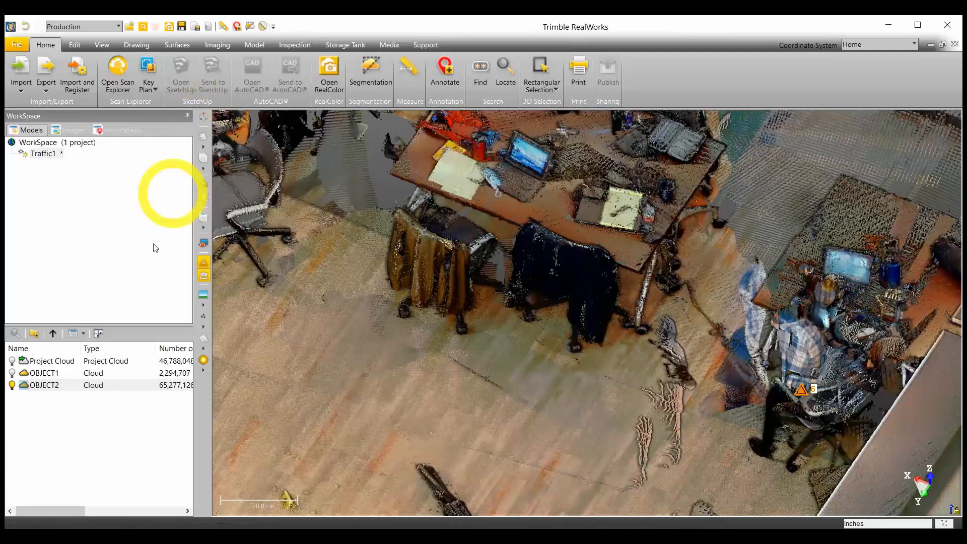
Step: Rename the OBJECT2 cloud as "Working Cloud_Case#" in its properties
{"action": "left_click", "coordinate": [45, 387]}
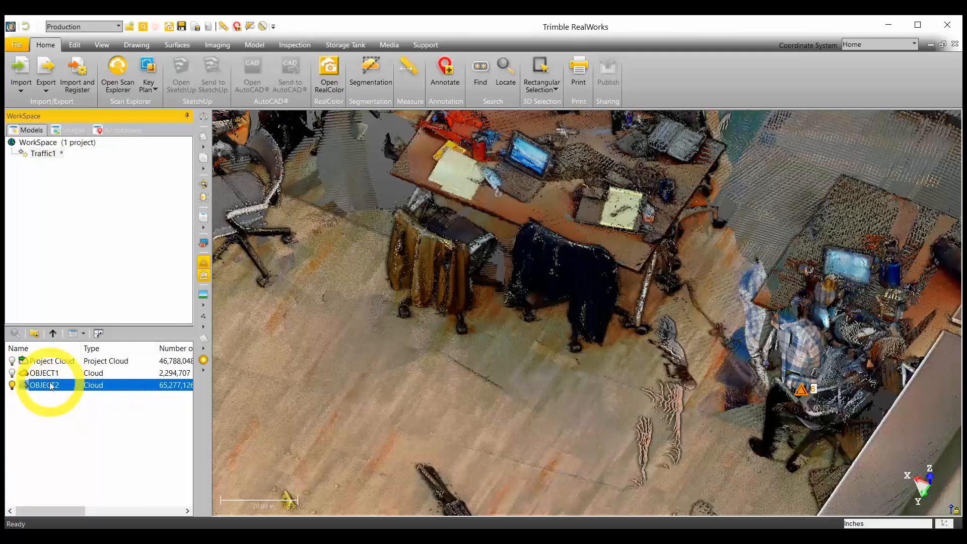
{"action": "mouse_move", "coordinate": [60, 388]}
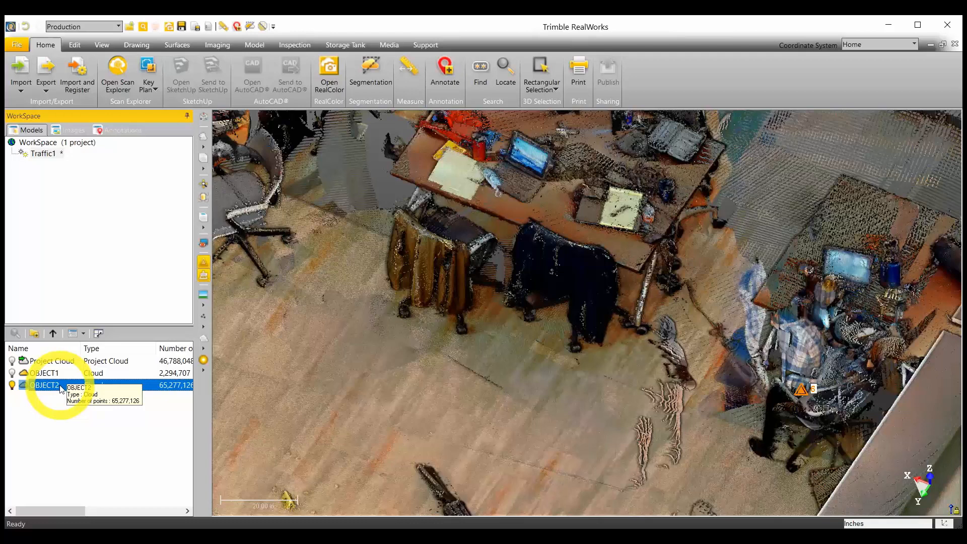
{"action": "right_click", "coordinate": [60, 388]}
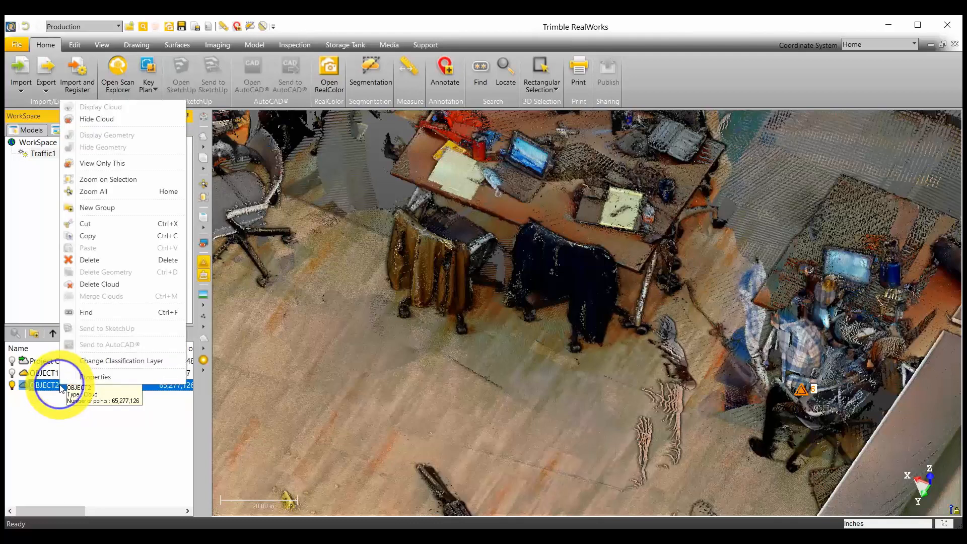
{"action": "key", "text": "Escape"}
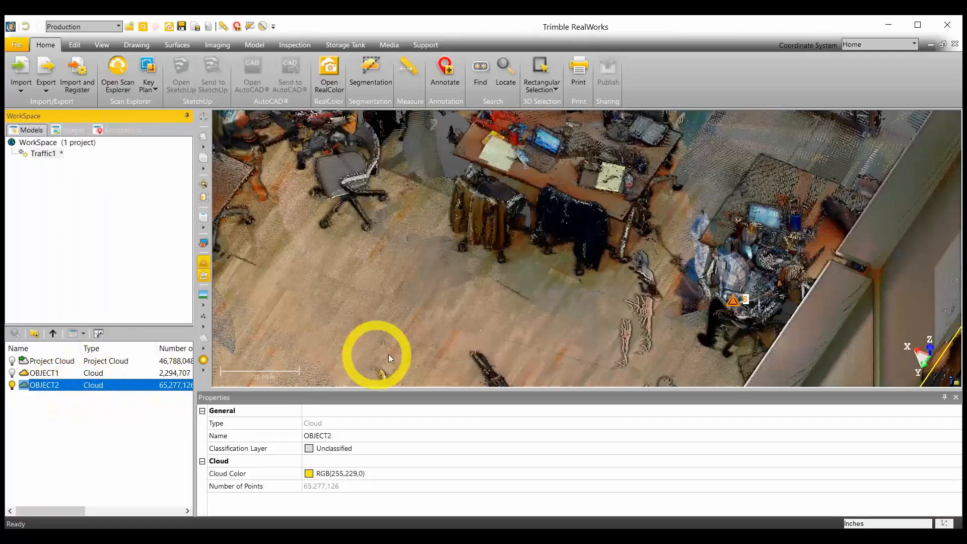
{"action": "left_click", "coordinate": [360, 436]}
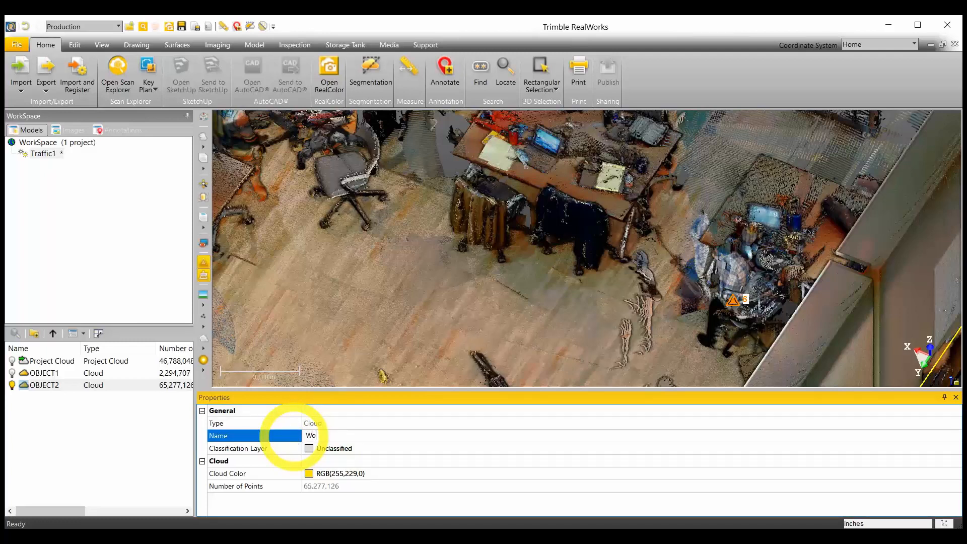
{"action": "type", "text": "rking Cloud_Case#"}
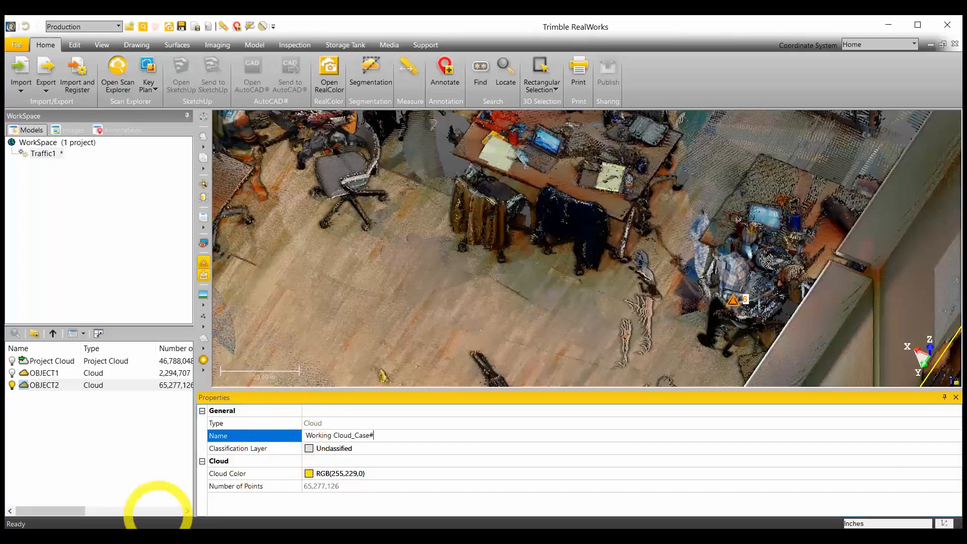
Step: Switch to File Explorer and look up the case number in the name of the exported file in the E57 folder
{"action": "left_click", "coordinate": [135, 542]}
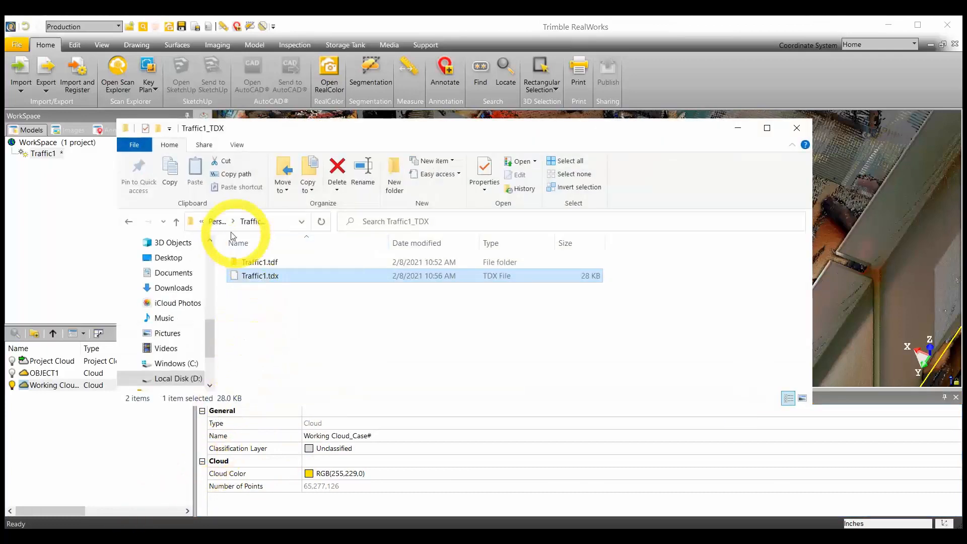
{"action": "left_click", "coordinate": [177, 224]}
{"action": "left_click", "coordinate": [177, 224]}
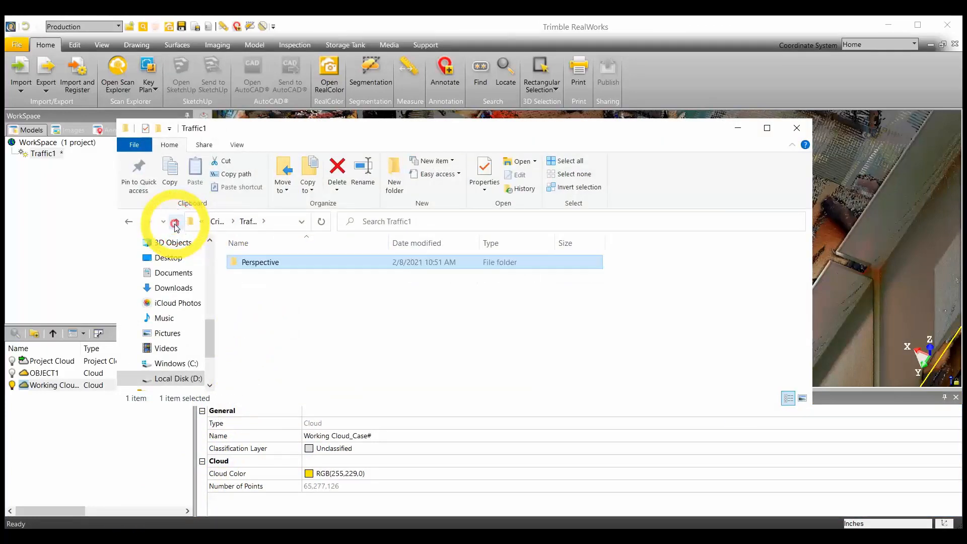
{"action": "left_click", "coordinate": [177, 224]}
{"action": "double_click", "coordinate": [248, 261]}
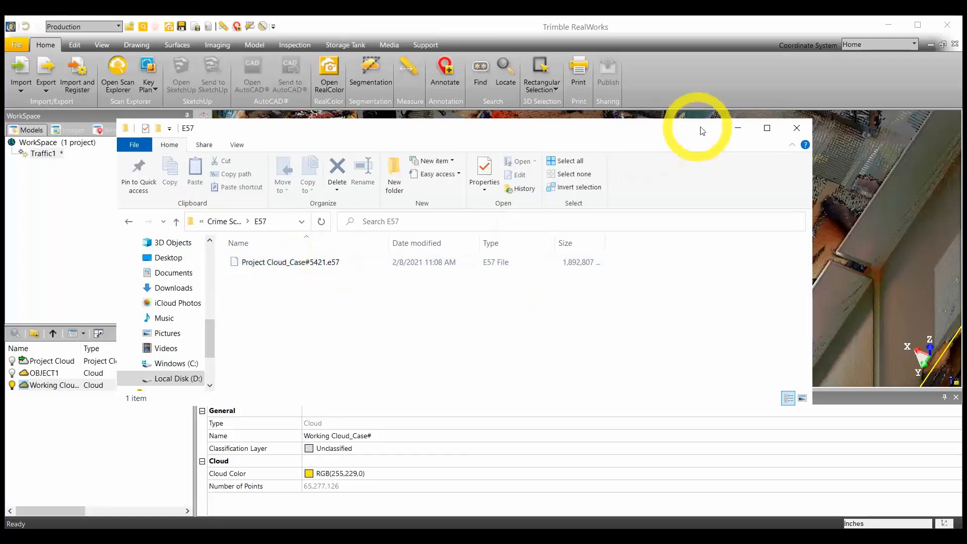
{"action": "left_click", "coordinate": [734, 131]}
Step: Complete the cloud's name as "Working Cloud_Case#5421" and widen the Name column so the full name fits
{"action": "left_click", "coordinate": [380, 436]}
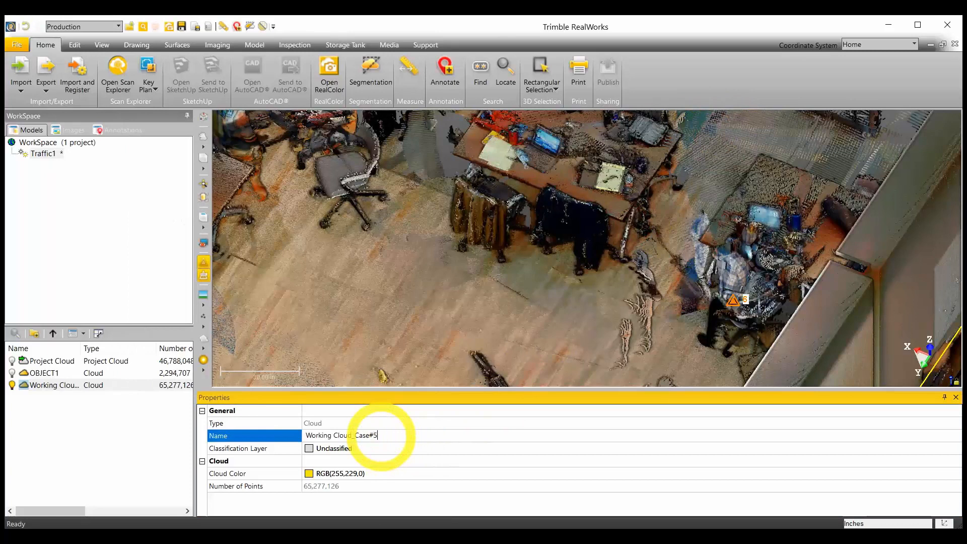
{"action": "key", "text": "Return"}
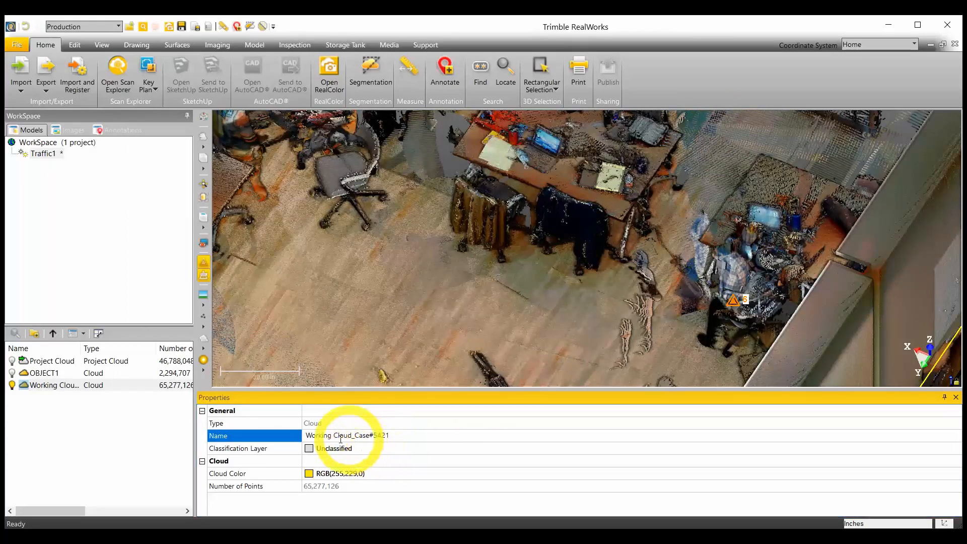
{"action": "left_click", "coordinate": [956, 397]}
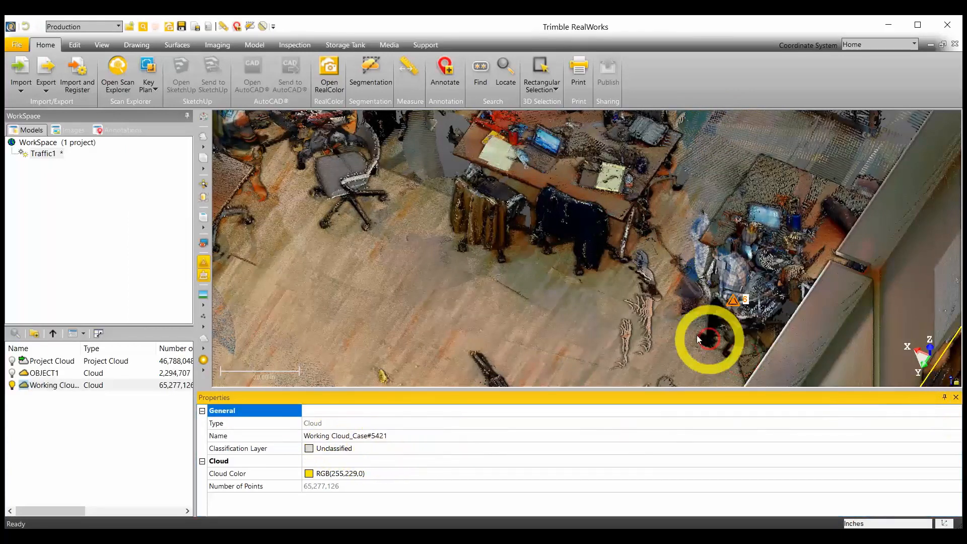
{"action": "scroll", "coordinate": [641, 372], "scroll_direction": "down", "scroll_amount": 3}
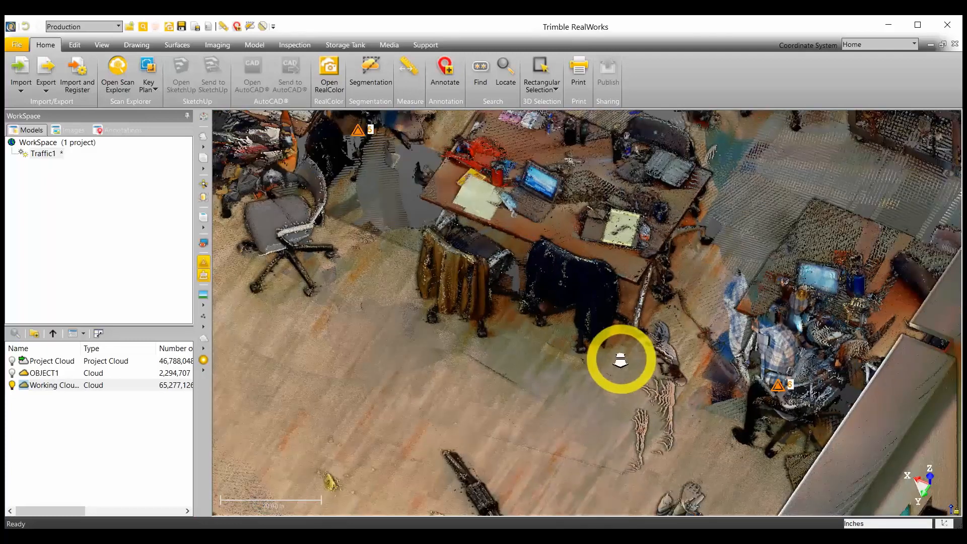
{"action": "left_click", "coordinate": [63, 384]}
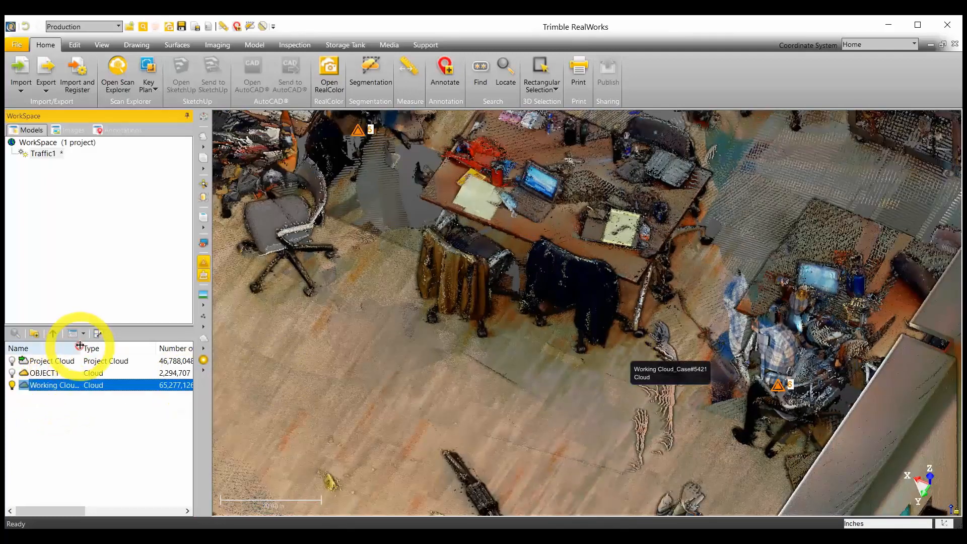
{"action": "left_click_drag", "start_coordinate": [80, 345], "coordinate": [132, 345]}
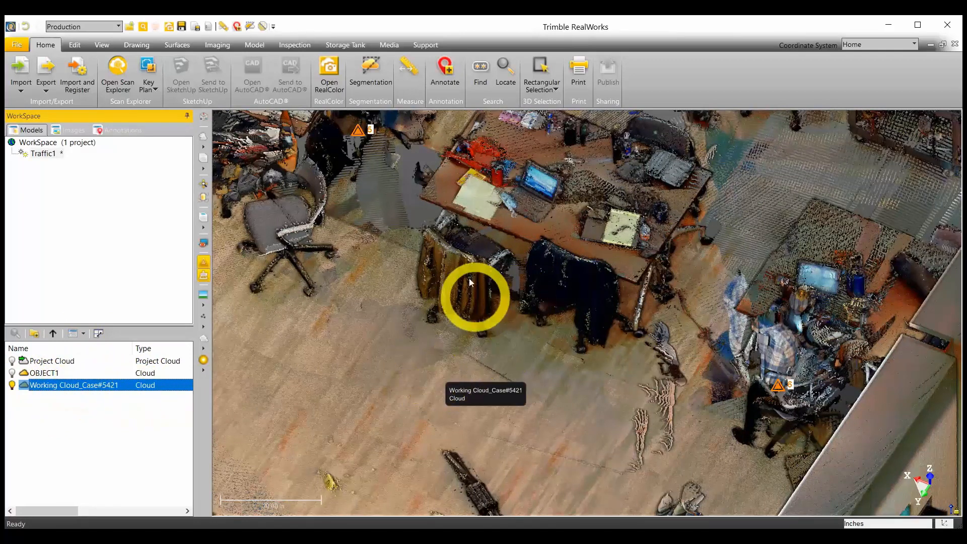
{"action": "left_click", "coordinate": [204, 117]}
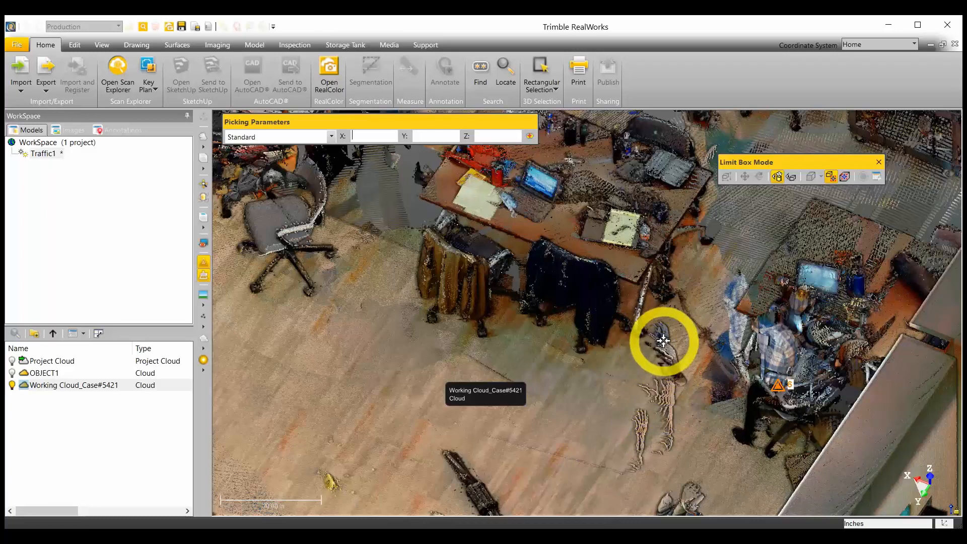
{"action": "left_click", "coordinate": [666, 390]}
{"action": "left_click", "coordinate": [662, 344]}
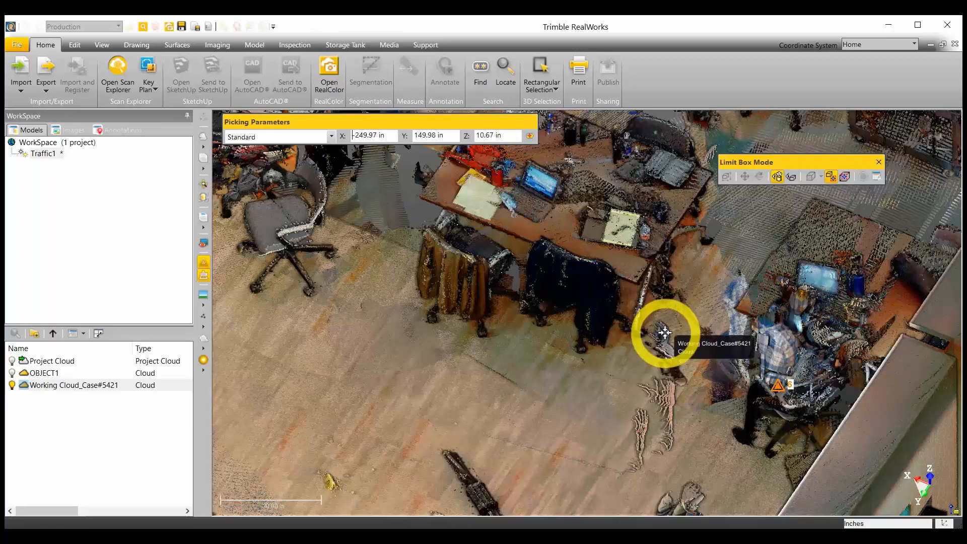
{"action": "left_click", "coordinate": [666, 332]}
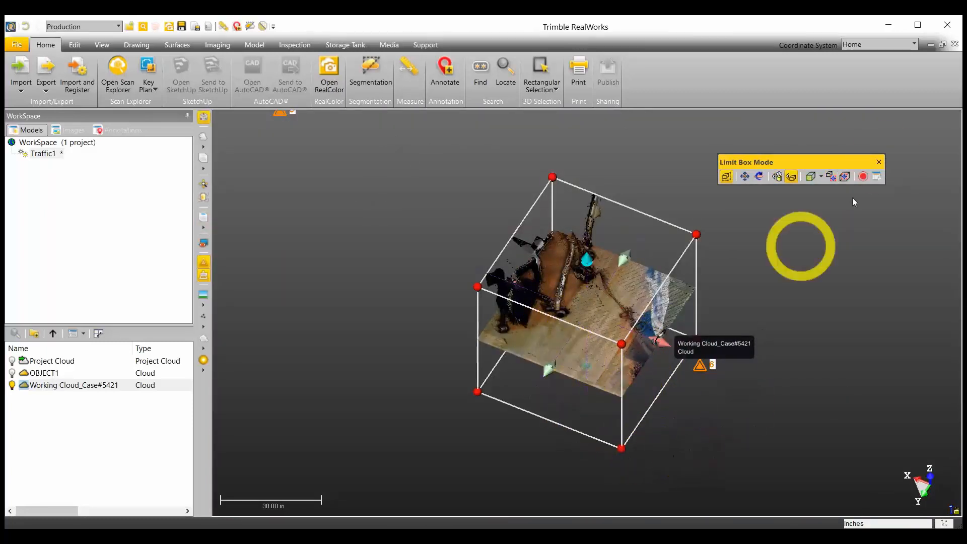
{"action": "left_click", "coordinate": [879, 162]}
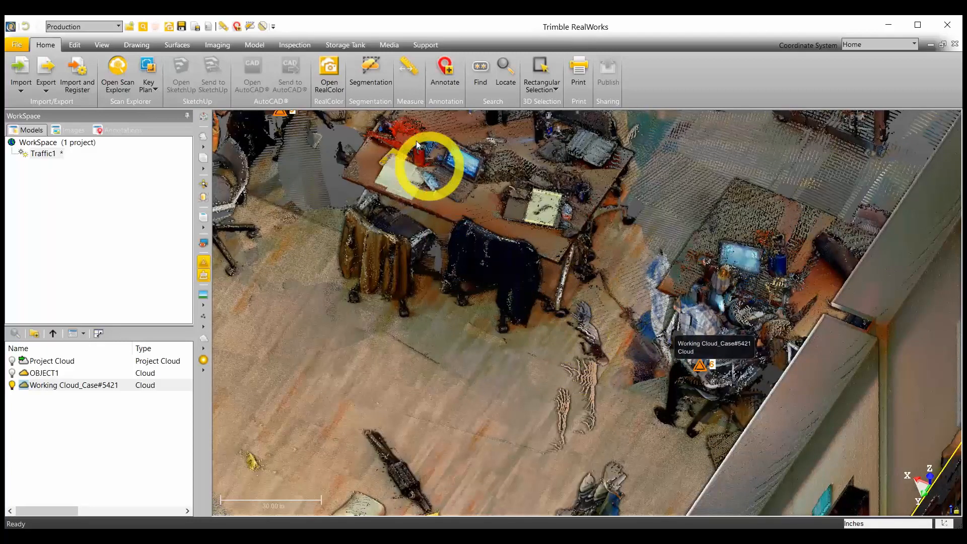
Step: Create a limit box centred on the partial standing figure beside the desk with the draped chairs
{"action": "left_click", "coordinate": [204, 117]}
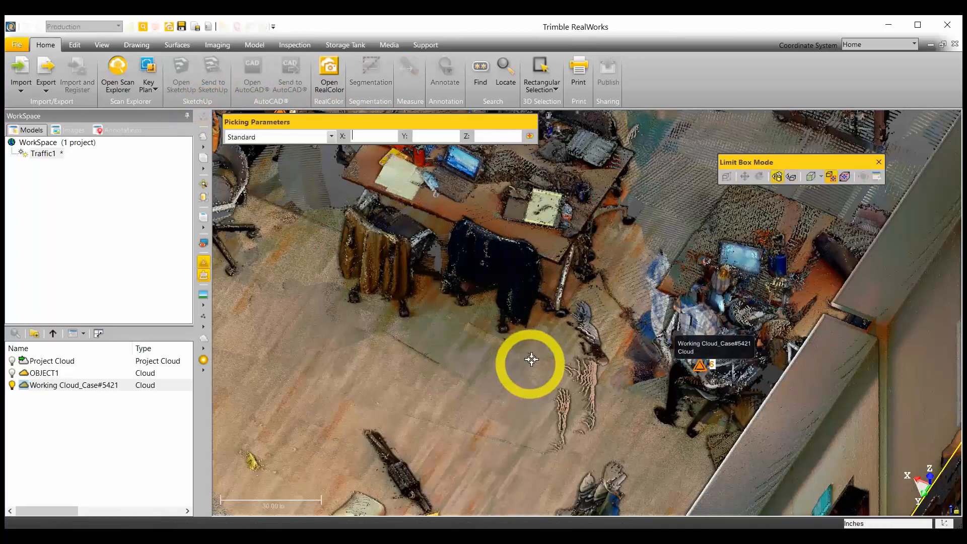
{"action": "left_click", "coordinate": [590, 332]}
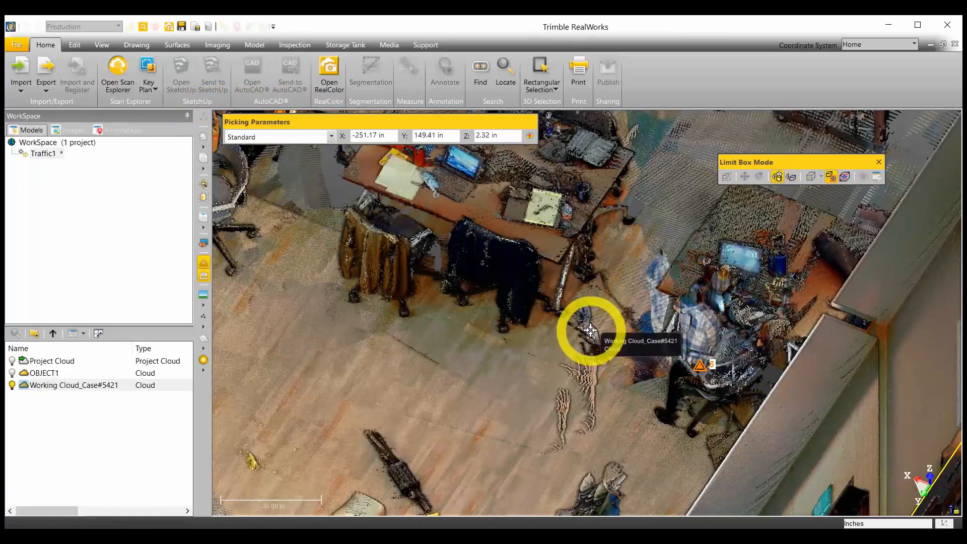
{"action": "left_click", "coordinate": [590, 332]}
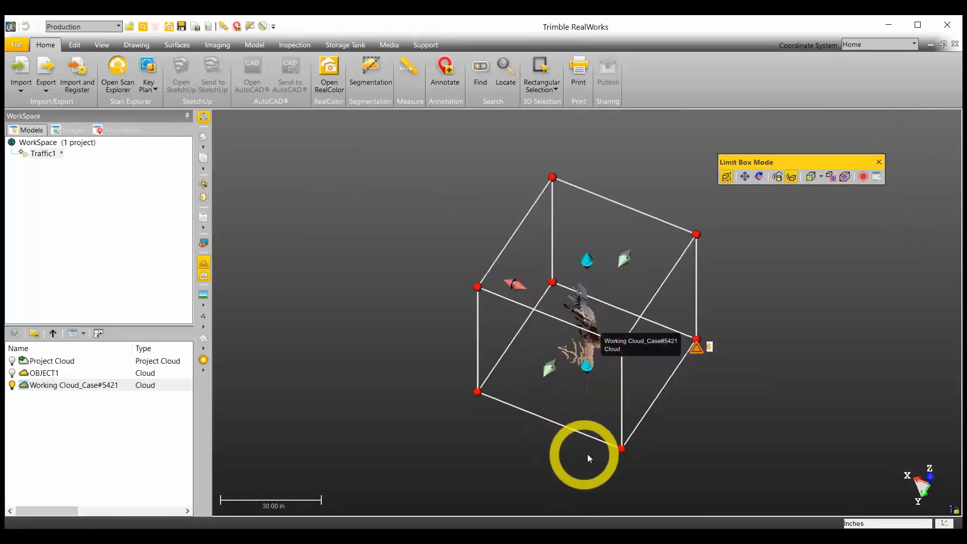
Step: Resize the limit box in height and width so that it closely encloses the whole partial figure
{"action": "left_click_drag", "start_coordinate": [681, 452], "coordinate": [648, 417]}
{"action": "left_click_drag", "start_coordinate": [571, 405], "coordinate": [573, 476]}
{"action": "scroll", "coordinate": [760, 397], "scroll_direction": "down", "scroll_amount": 1}
{"action": "middle_click_drag", "start_coordinate": [759, 398], "coordinate": [745, 283]}
{"action": "left_click_drag", "start_coordinate": [579, 351], "coordinate": [573, 391]}
{"action": "left_click_drag", "start_coordinate": [647, 268], "coordinate": [606, 266]}
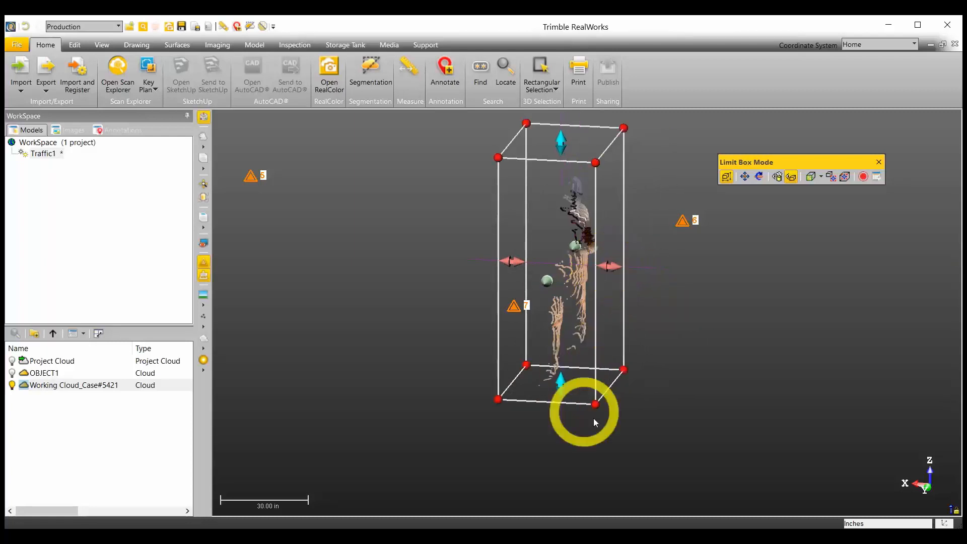
{"action": "left_click_drag", "start_coordinate": [596, 419], "coordinate": [642, 376]}
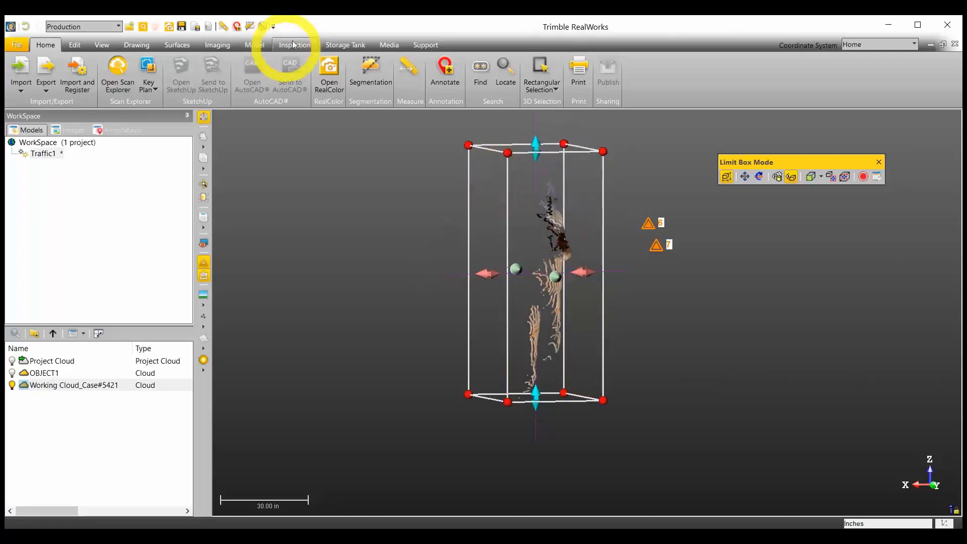
Step: Segment the figure's points inside the limit box into a separate cloud, and leave the Segmentation and Limit Box tools
{"action": "left_click", "coordinate": [367, 62]}
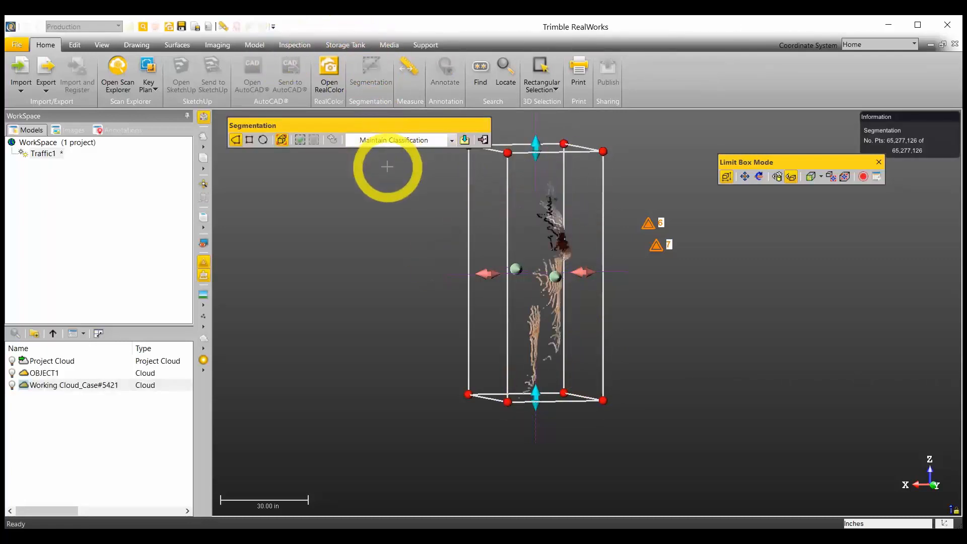
{"action": "left_click", "coordinate": [282, 140]}
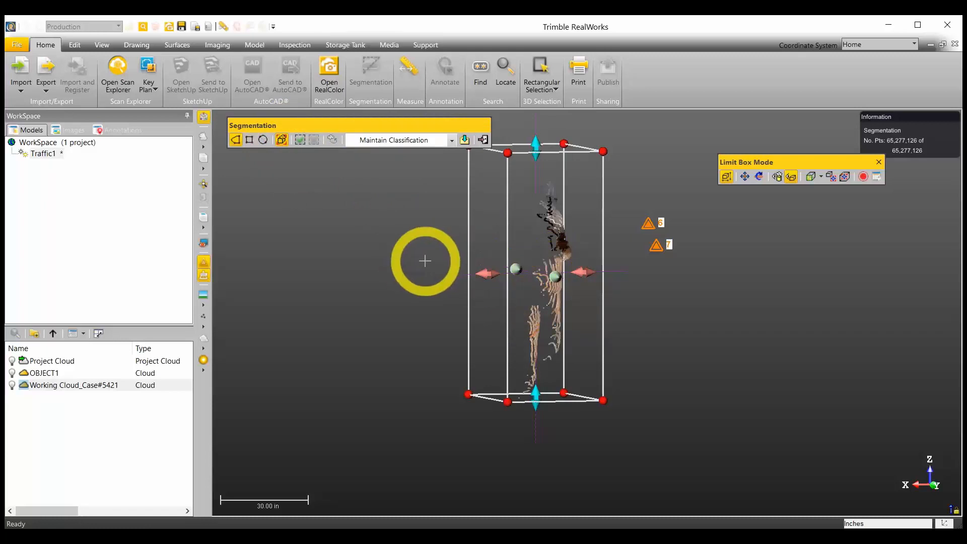
{"action": "left_click", "coordinate": [301, 141]}
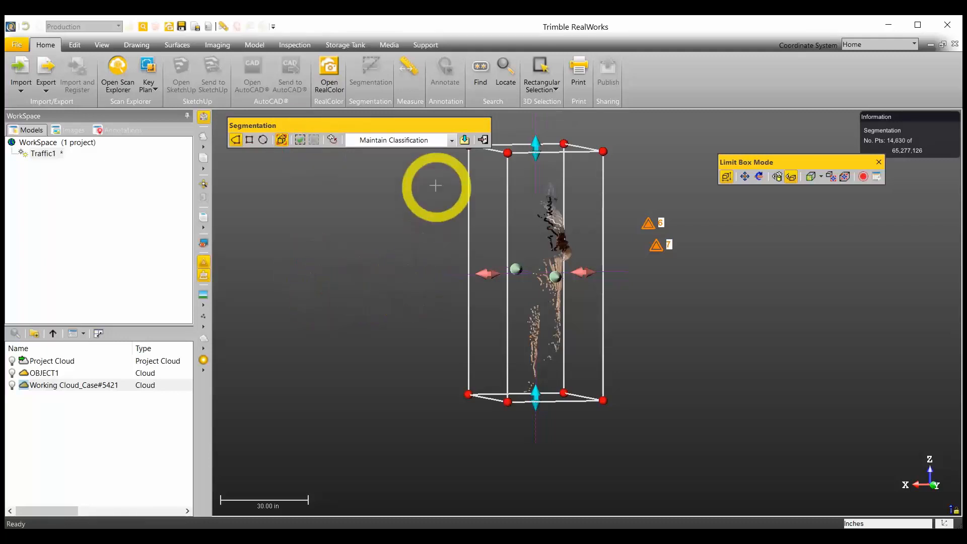
{"action": "left_click", "coordinate": [465, 140]}
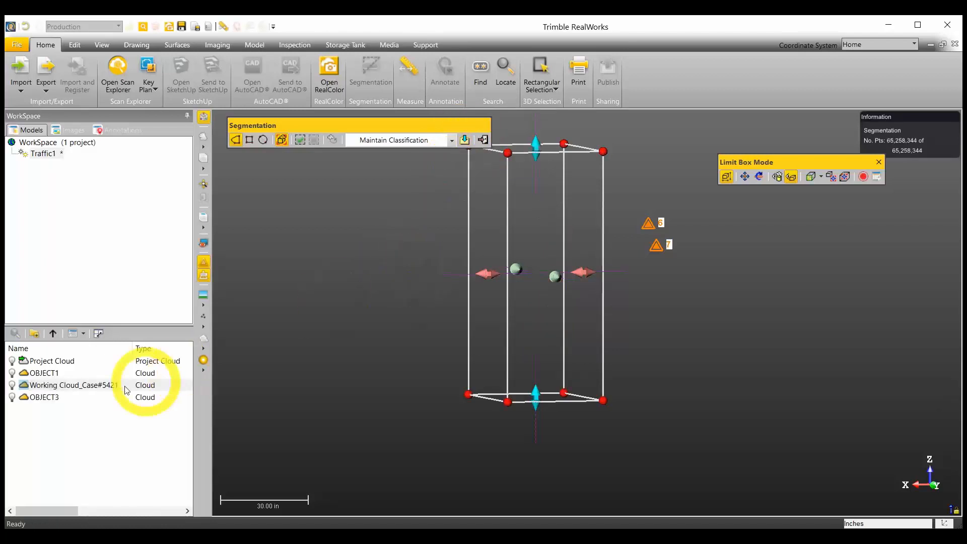
{"action": "left_click", "coordinate": [45, 399]}
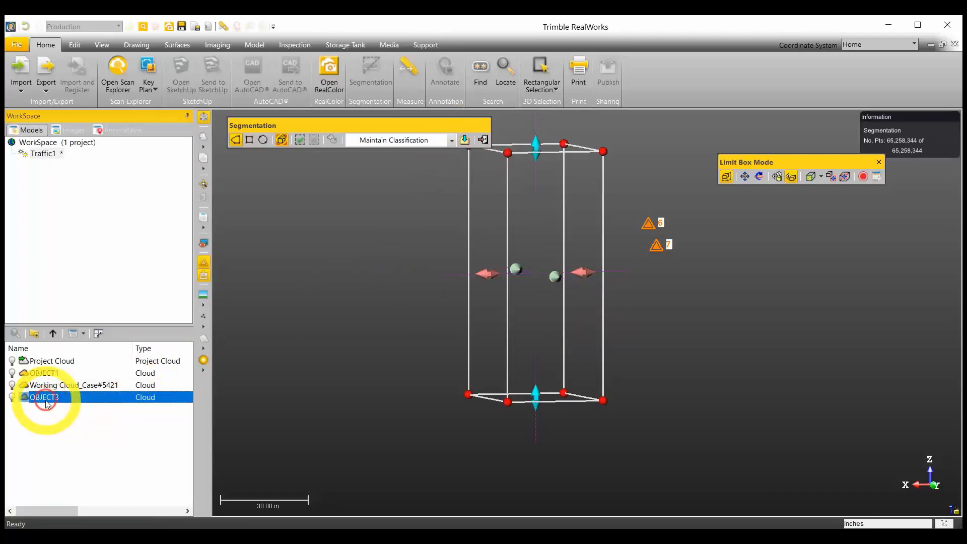
{"action": "left_click", "coordinate": [484, 141]}
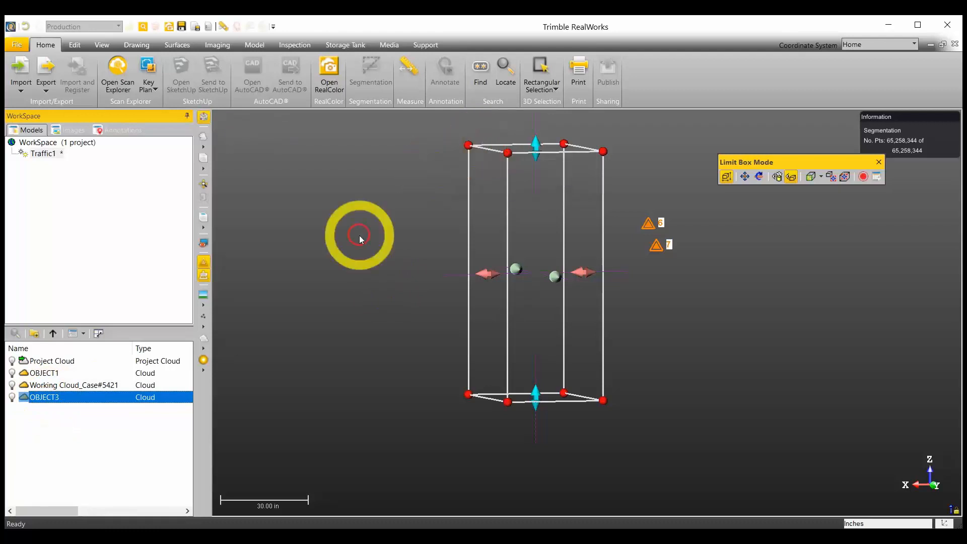
{"action": "left_click", "coordinate": [878, 162]}
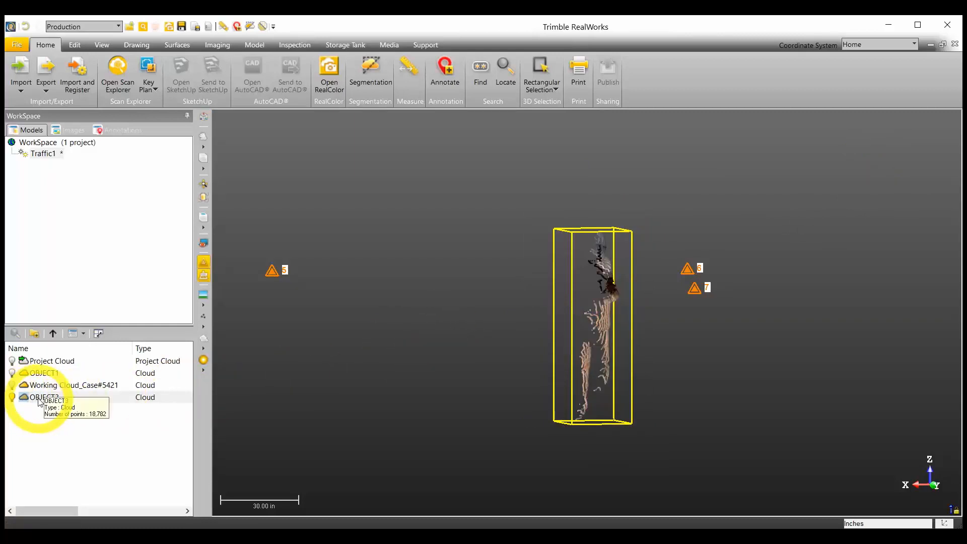
Step: Check the room from above with Working Cloud_Case#5421 displayed and OBJECT3 hidden, and toggle the display of OBJECT3 again
{"action": "left_click", "coordinate": [13, 398]}
{"action": "left_click", "coordinate": [12, 385]}
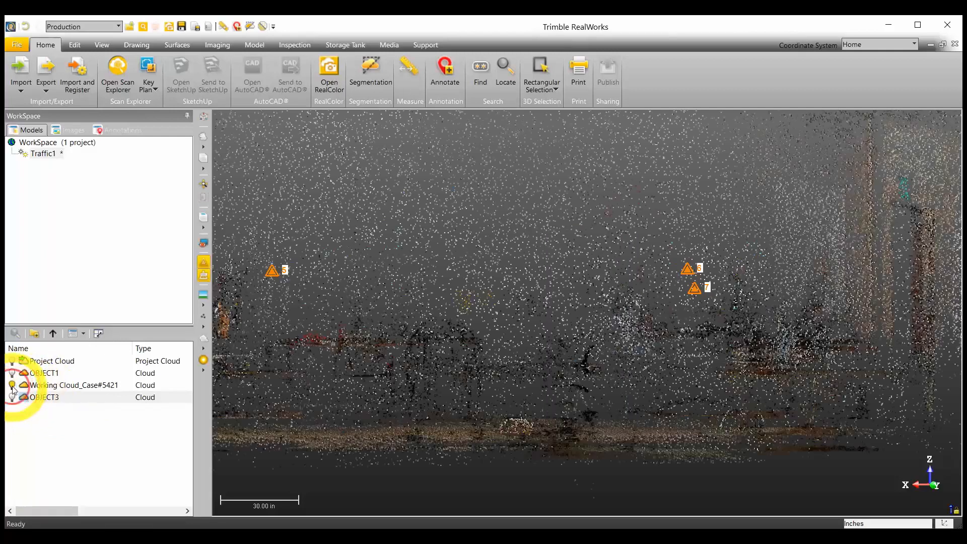
{"action": "left_click_drag", "start_coordinate": [671, 322], "coordinate": [611, 377]}
{"action": "scroll", "coordinate": [660, 227], "scroll_direction": "up", "scroll_amount": 5}
{"action": "scroll", "coordinate": [644, 272], "scroll_direction": "up", "scroll_amount": 4}
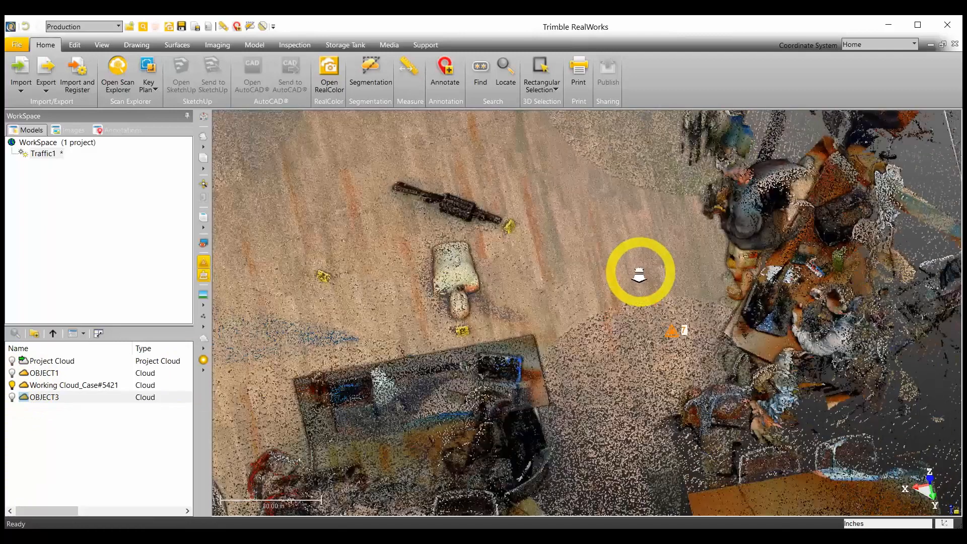
{"action": "scroll", "coordinate": [438, 345], "scroll_direction": "down", "scroll_amount": 2}
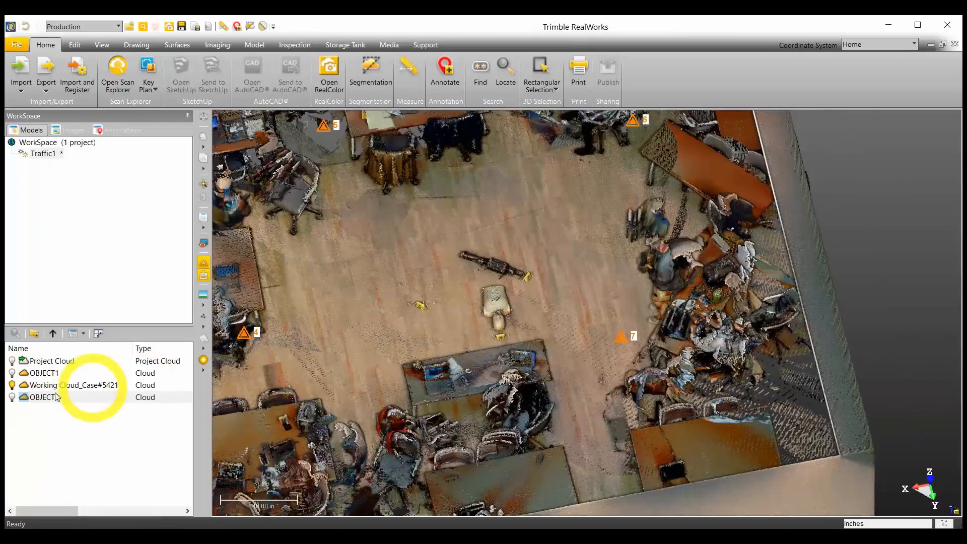
{"action": "left_click", "coordinate": [10, 397]}
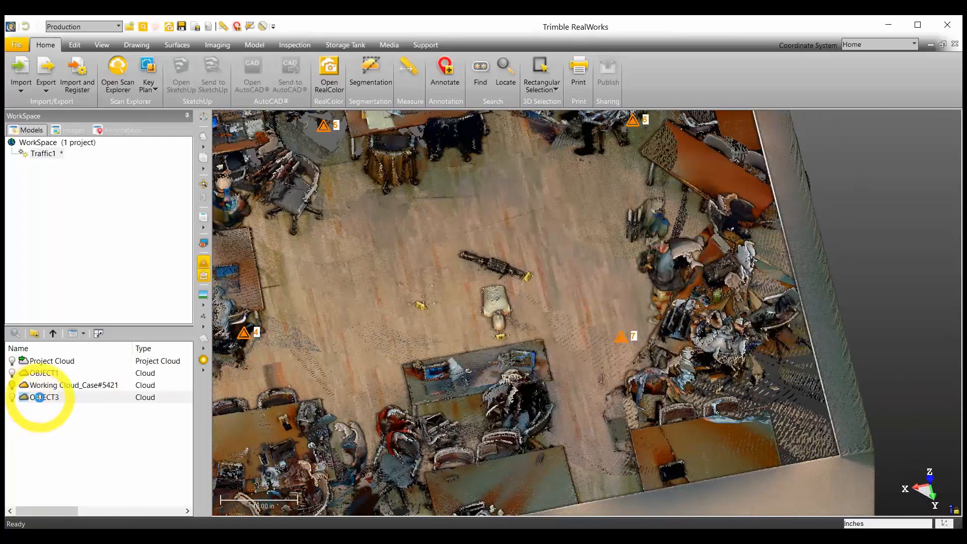
Step: Inspect OBJECT3 over the room's floor from above and hide that cloud
{"action": "scroll", "coordinate": [584, 159], "scroll_direction": "up", "scroll_amount": 3}
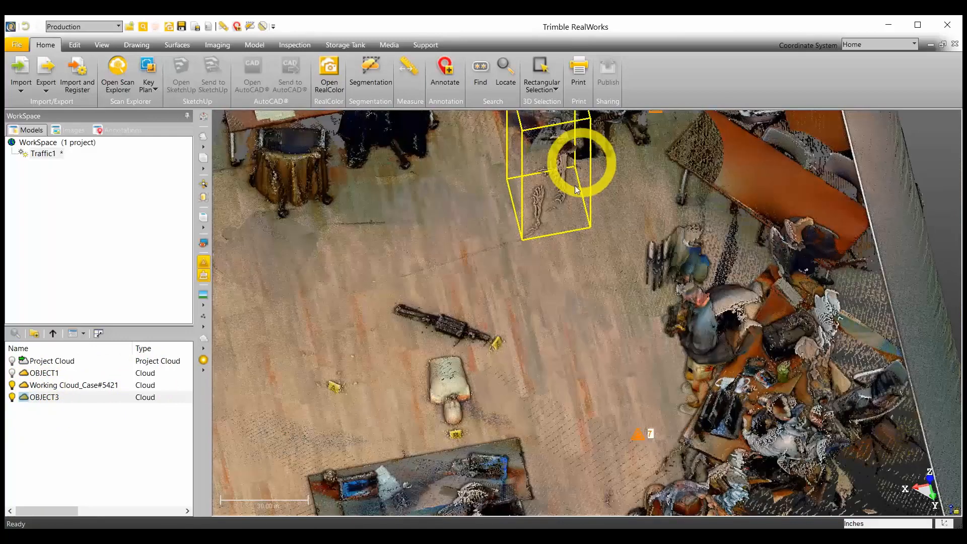
{"action": "scroll", "coordinate": [554, 242], "scroll_direction": "up", "scroll_amount": 1}
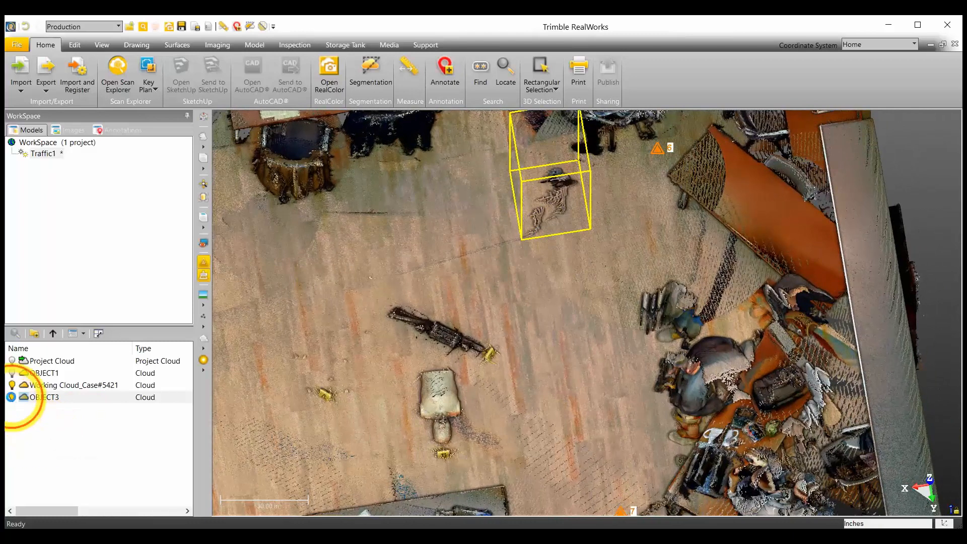
{"action": "left_click", "coordinate": [11, 397]}
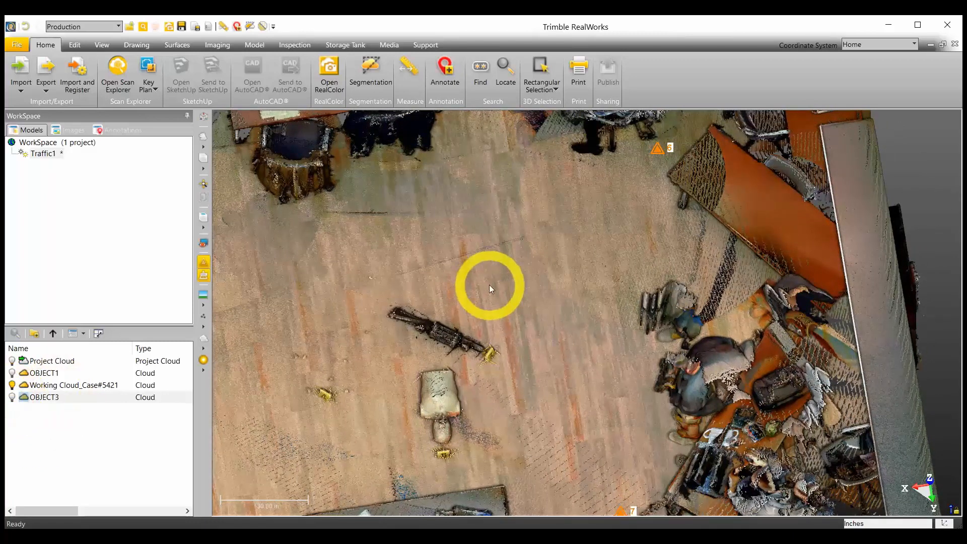
Step: Examine the working cloud from above around the rifle, the mannequin torso and the surrounding desks
{"action": "scroll", "coordinate": [488, 287], "scroll_direction": "down", "scroll_amount": 2}
{"action": "scroll", "coordinate": [508, 323], "scroll_direction": "down", "scroll_amount": 1}
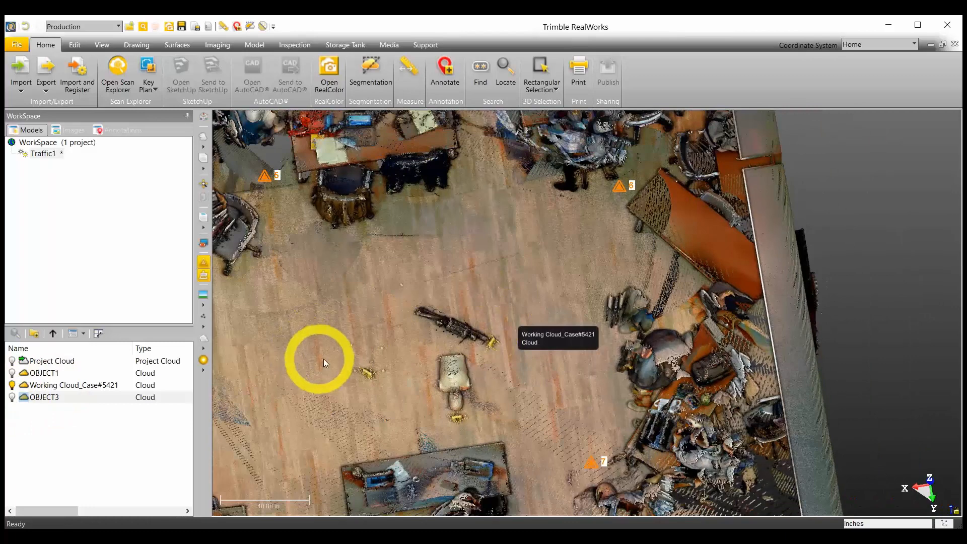
{"action": "middle_click_drag", "start_coordinate": [324, 358], "coordinate": [431, 266]}
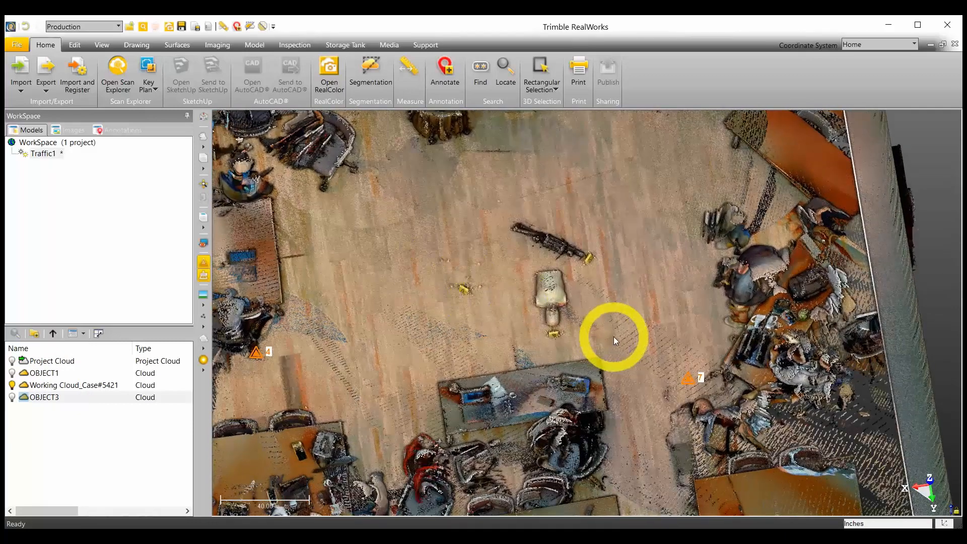
{"action": "scroll", "coordinate": [566, 299], "scroll_direction": "up", "scroll_amount": 2}
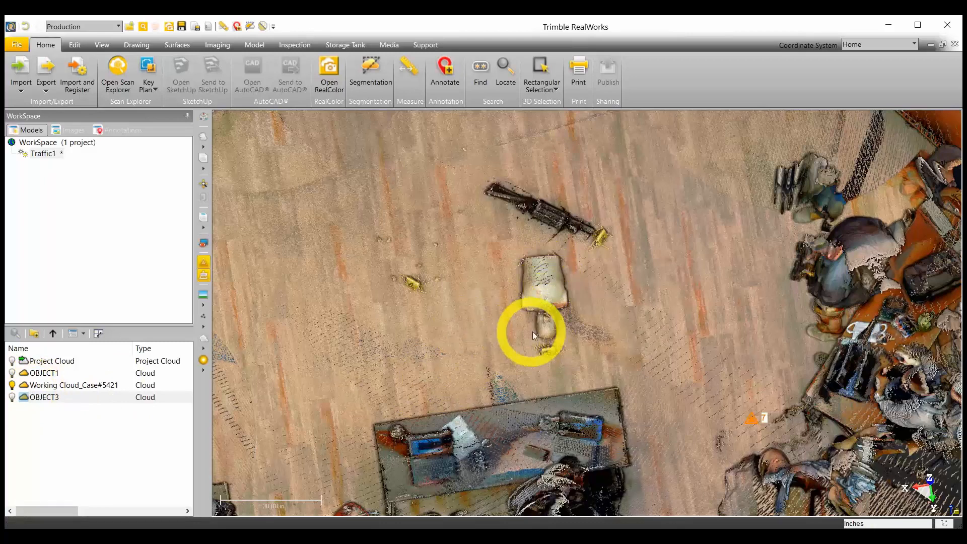
{"action": "scroll", "coordinate": [515, 330], "scroll_direction": "down", "scroll_amount": 2}
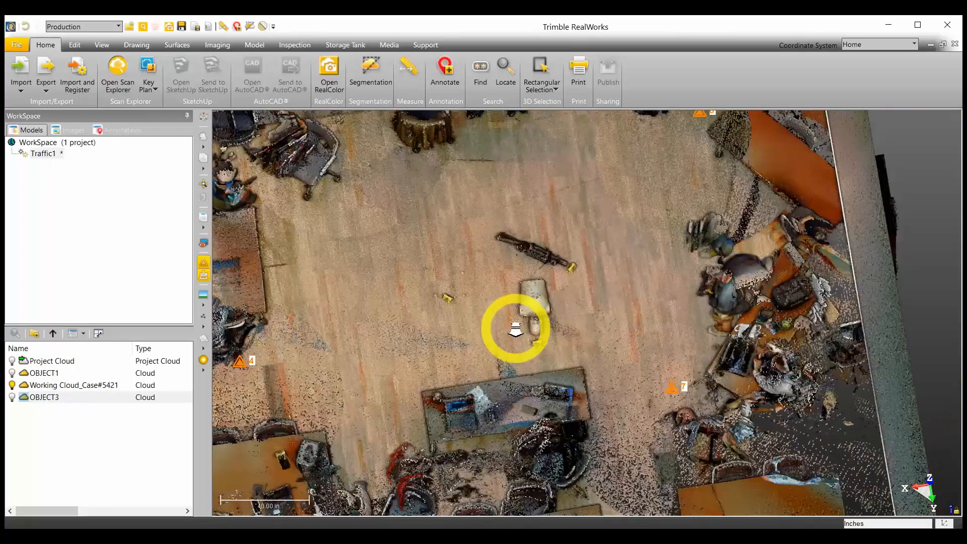
{"action": "scroll", "coordinate": [515, 330], "scroll_direction": "down", "scroll_amount": 1}
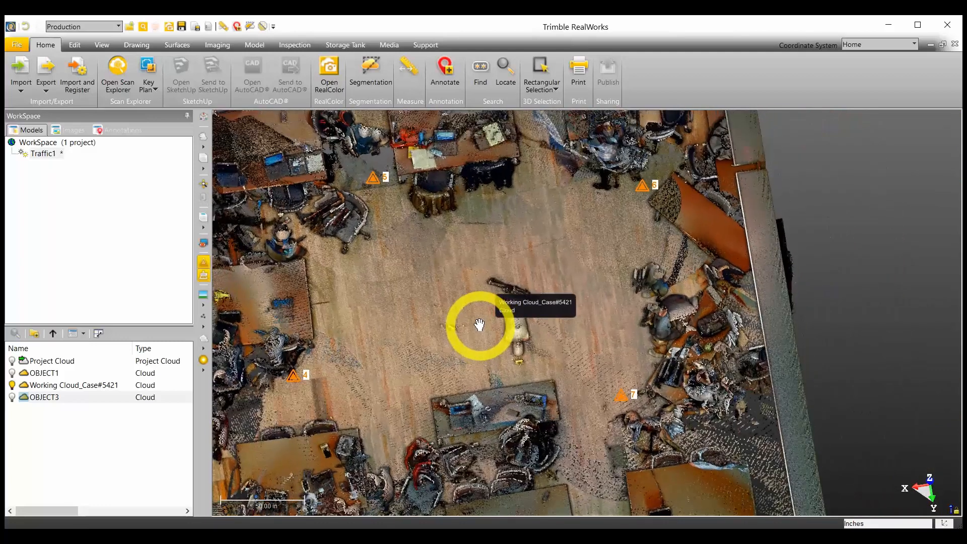
{"action": "scroll", "coordinate": [538, 327], "scroll_direction": "up", "scroll_amount": 2}
{"action": "scroll", "coordinate": [487, 334], "scroll_direction": "up", "scroll_amount": 2}
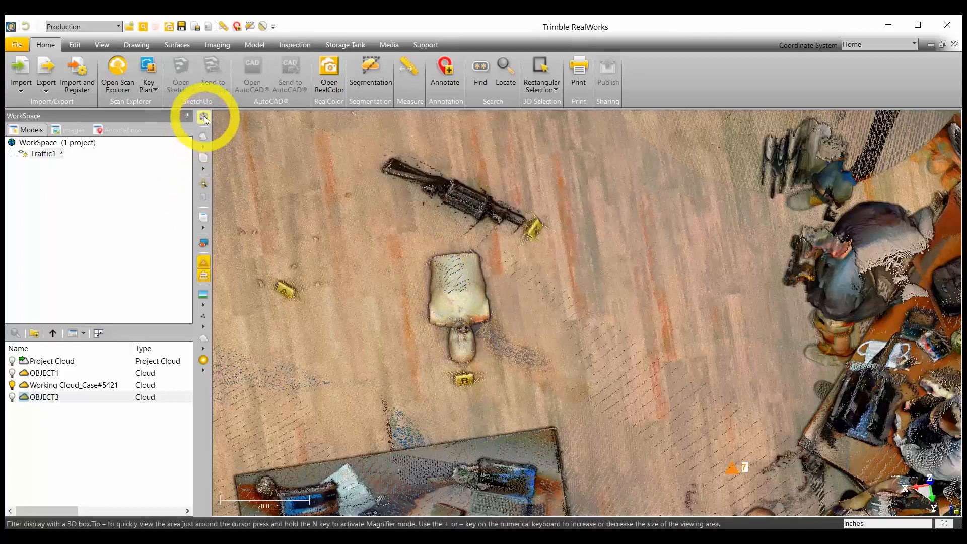
Step: Create a limit box on Working Cloud_Case#5421 centred on the mannequin torso lying on the floor
{"action": "left_click", "coordinate": [44, 387]}
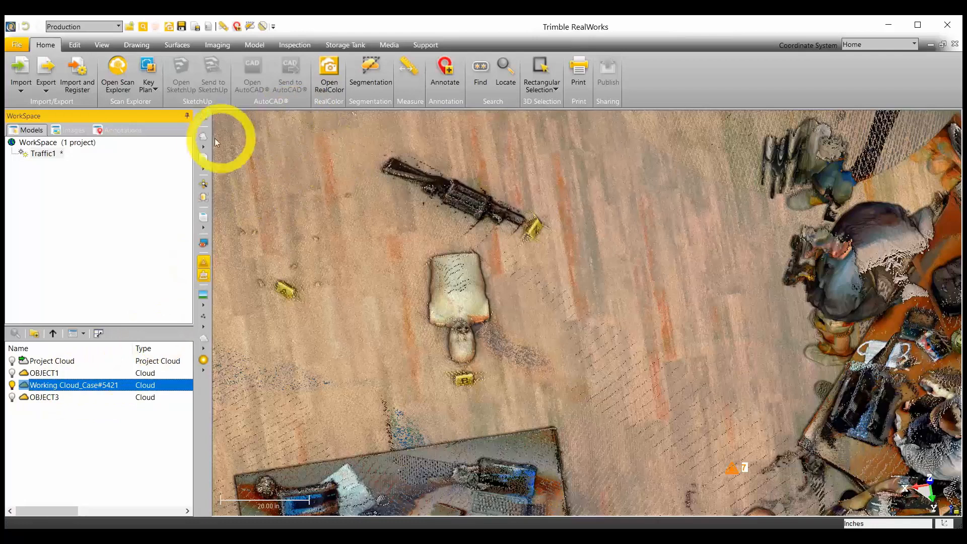
{"action": "left_click", "coordinate": [203, 117]}
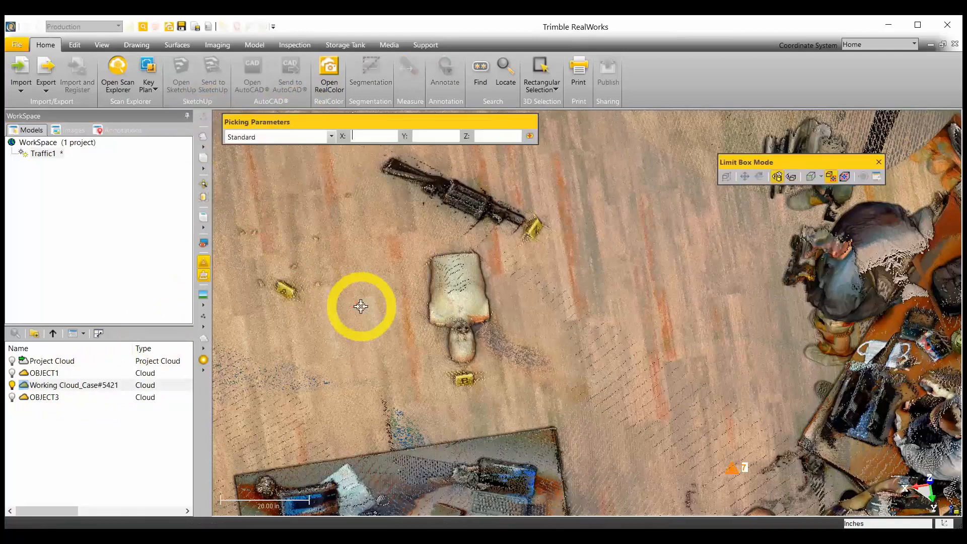
{"action": "left_click", "coordinate": [458, 292]}
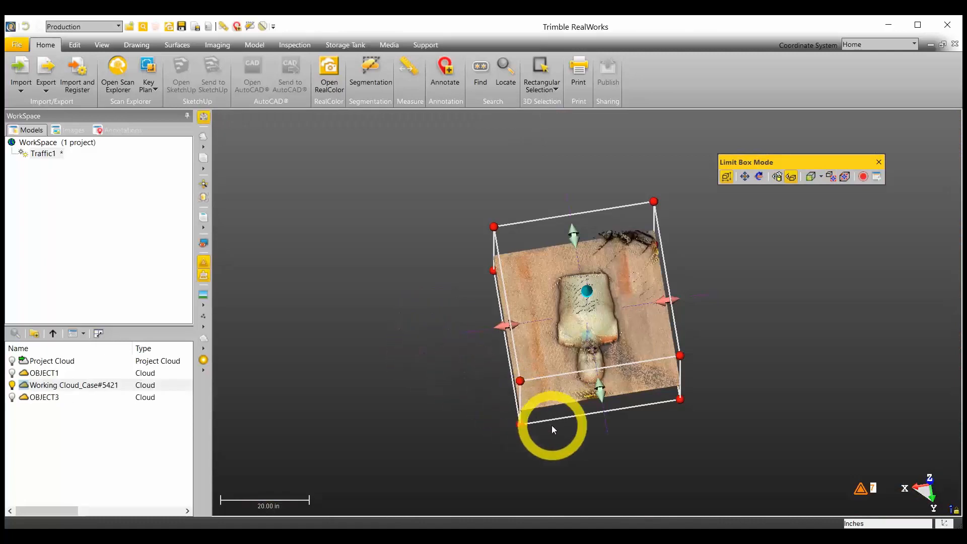
Step: Resize the limit box in length and width to enclose the torso and its head-end marker but exclude the rifle
{"action": "left_click_drag", "start_coordinate": [552, 425], "coordinate": [335, 337]}
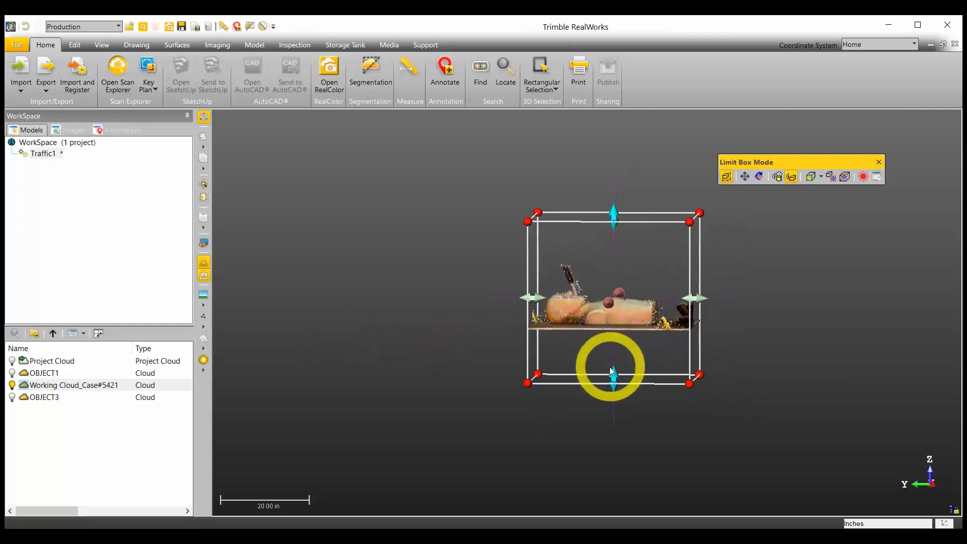
{"action": "left_click_drag", "start_coordinate": [637, 367], "coordinate": [663, 378]}
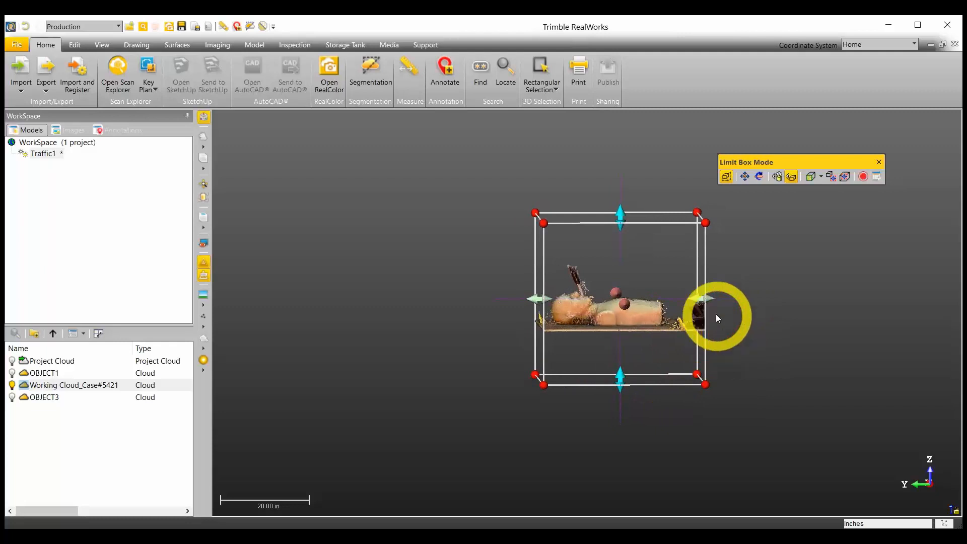
{"action": "left_click_drag", "start_coordinate": [701, 298], "coordinate": [671, 300]}
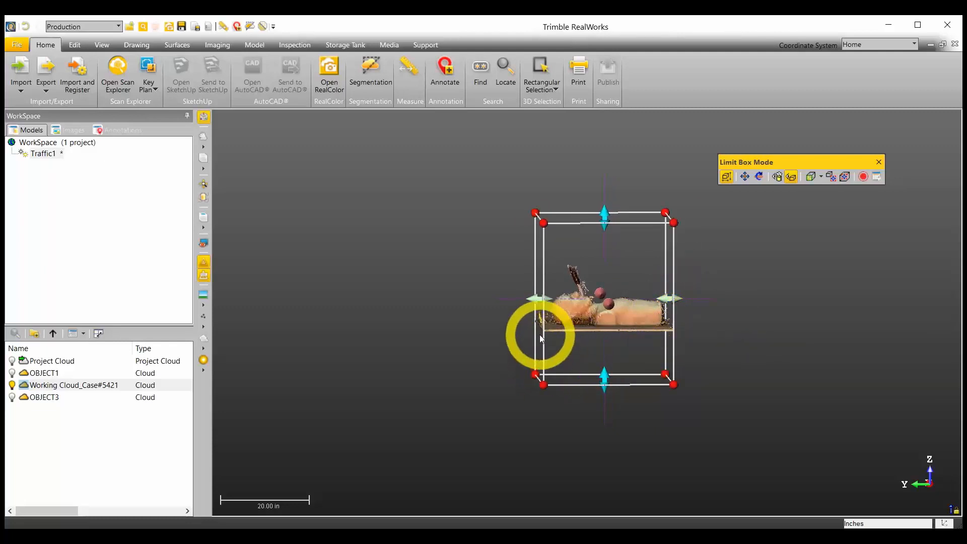
{"action": "left_click_drag", "start_coordinate": [529, 299], "coordinate": [522, 301]}
{"action": "left_click_drag", "start_coordinate": [579, 377], "coordinate": [756, 371]}
{"action": "left_click_drag", "start_coordinate": [721, 297], "coordinate": [431, 346]}
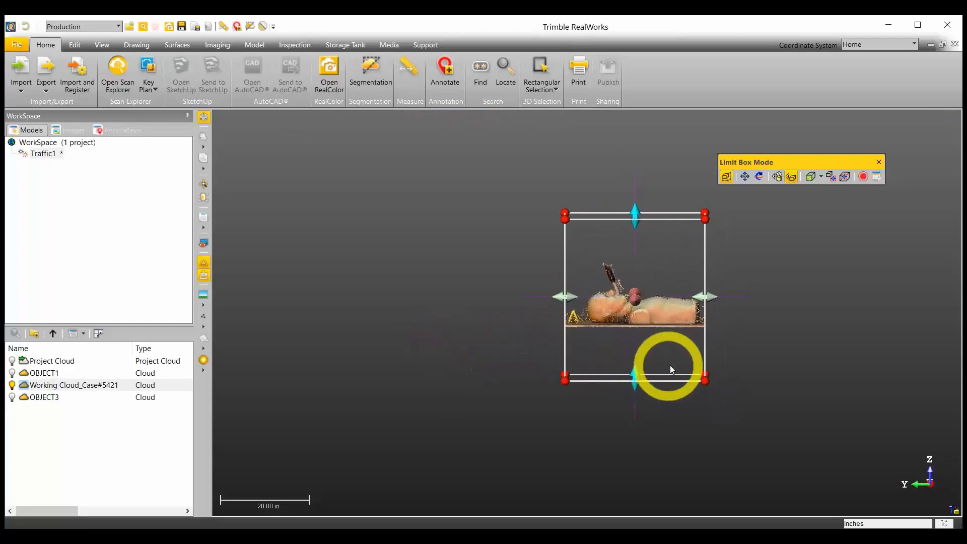
Step: Raise the limit box's lower face to cut off the floor beneath the torso, and check the box from several sides
{"action": "left_click_drag", "start_coordinate": [637, 380], "coordinate": [633, 343]}
{"action": "left_click_drag", "start_coordinate": [581, 377], "coordinate": [816, 401]}
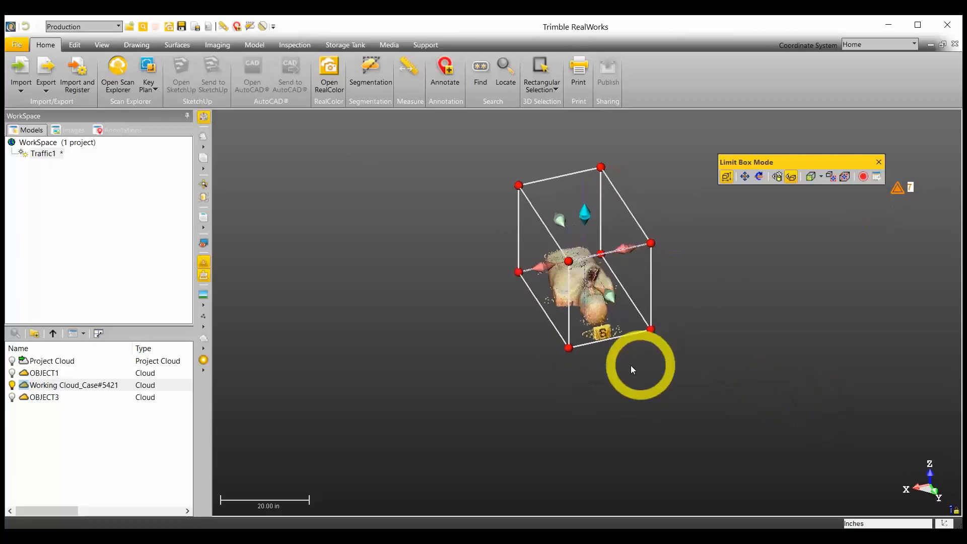
{"action": "left_click_drag", "start_coordinate": [633, 370], "coordinate": [401, 336]}
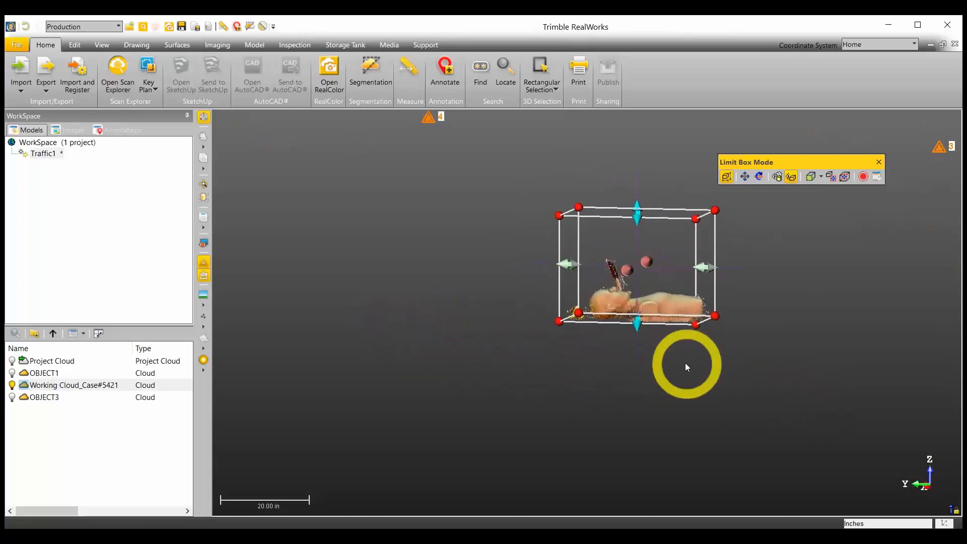
{"action": "left_click_drag", "start_coordinate": [687, 367], "coordinate": [641, 399]}
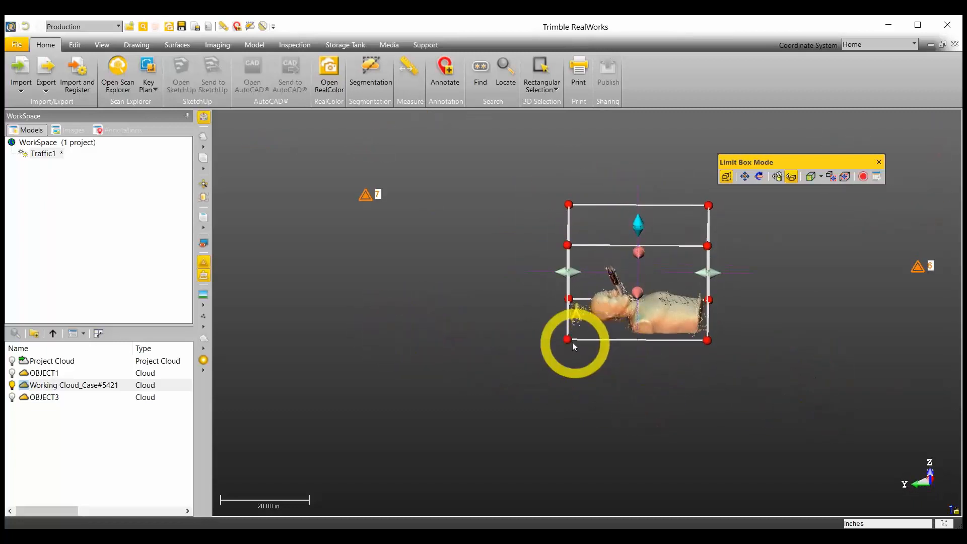
Step: Segment the torso points inside the limit box into a separate cloud, and leave the Segmentation and Limit Box tools
{"action": "left_click", "coordinate": [372, 72]}
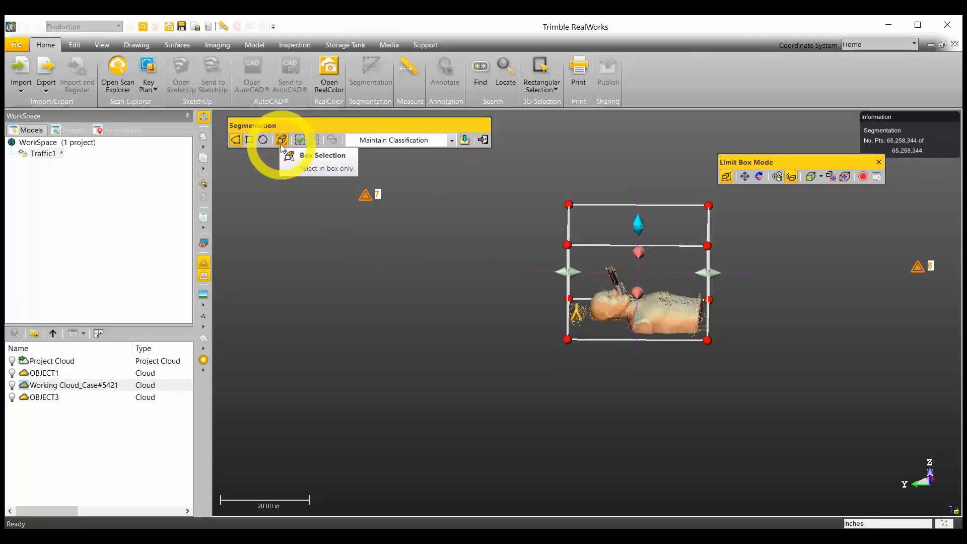
{"action": "left_click", "coordinate": [281, 142]}
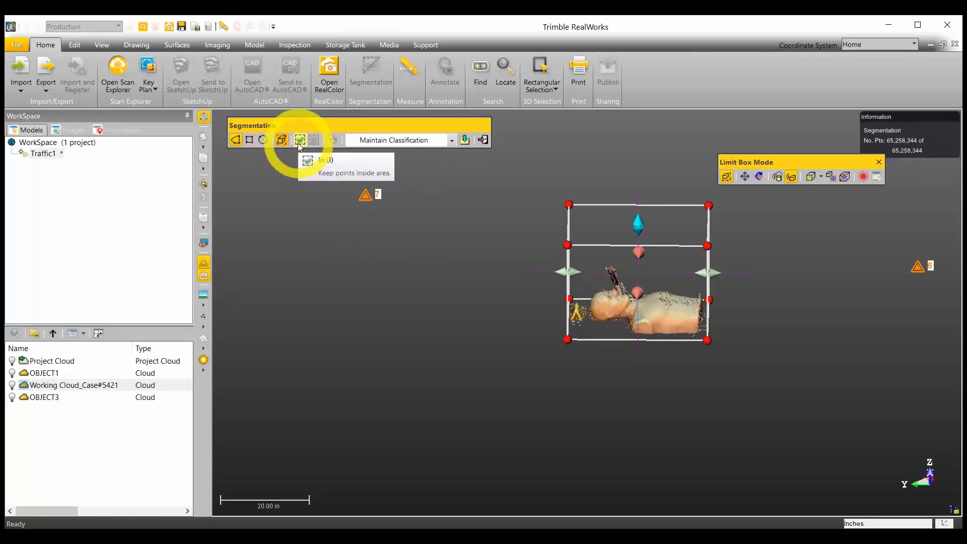
{"action": "left_click", "coordinate": [299, 141]}
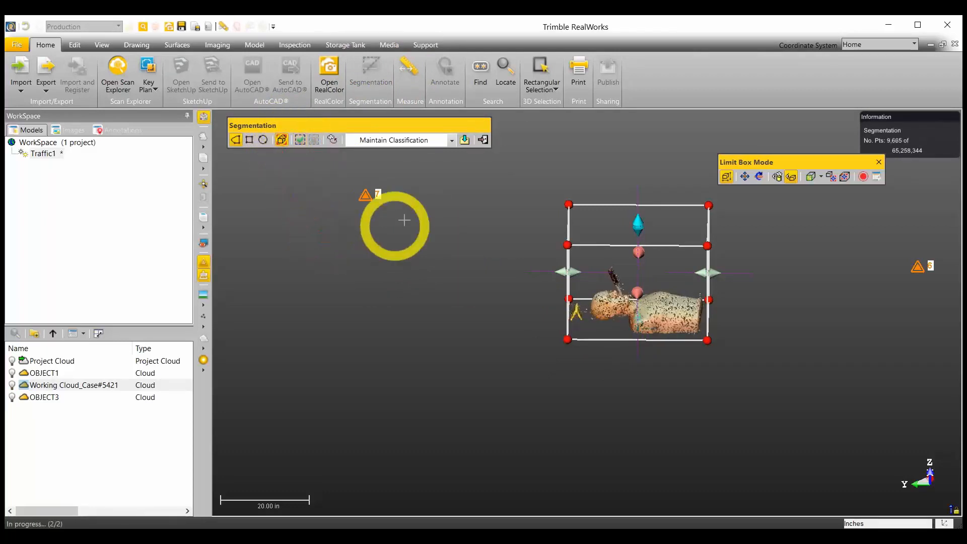
{"action": "left_click", "coordinate": [465, 140]}
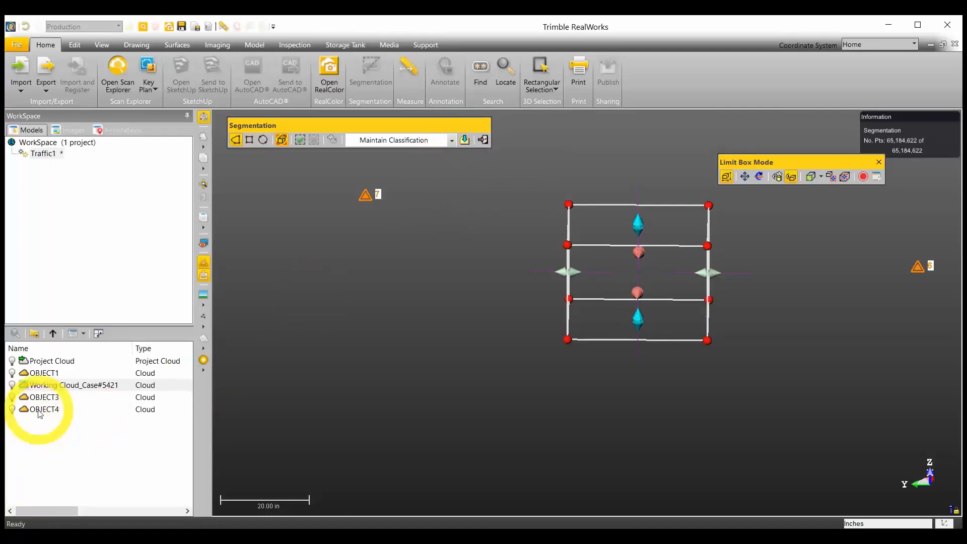
{"action": "left_click", "coordinate": [483, 140]}
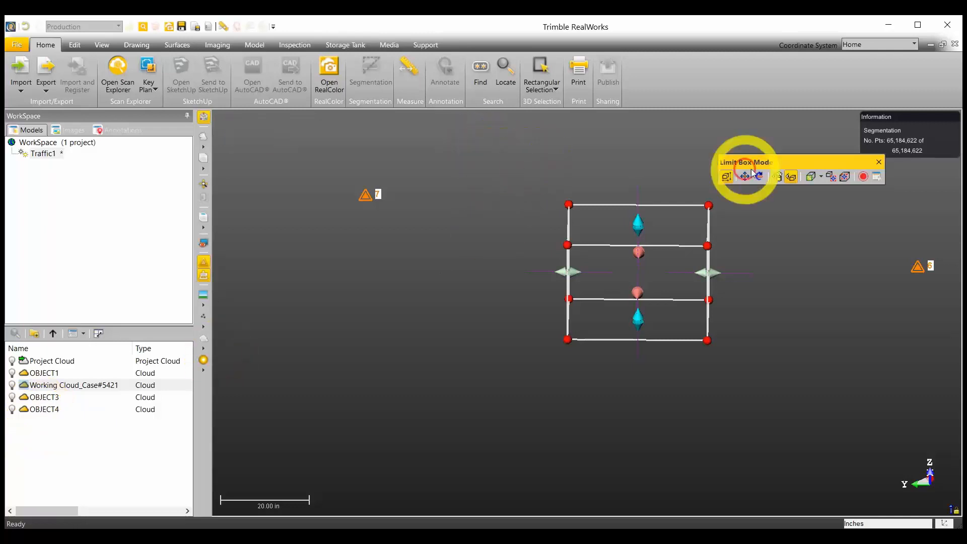
{"action": "left_click", "coordinate": [878, 162]}
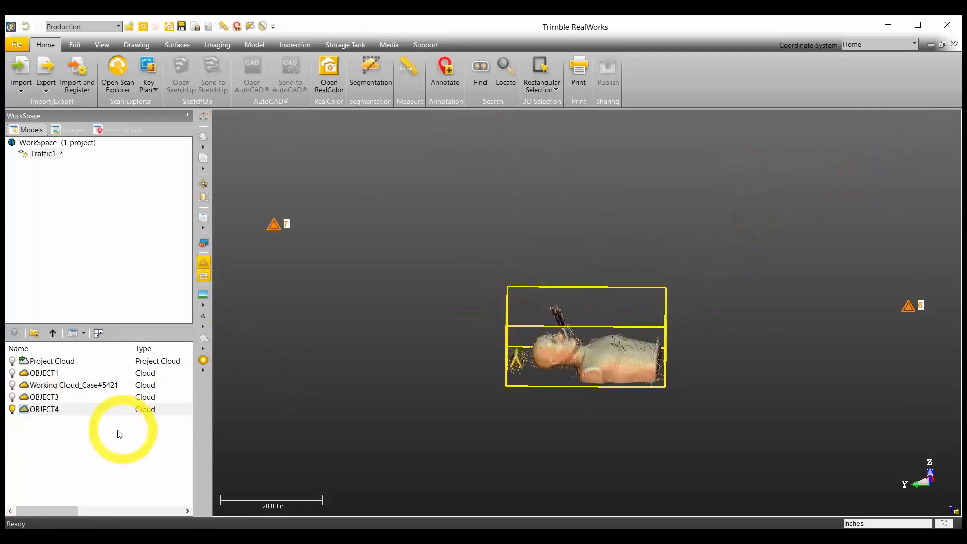
Step: Rename the newly segmented torso cloud OBJECT4 as Case#5421_Body1
{"action": "left_click", "coordinate": [46, 410]}
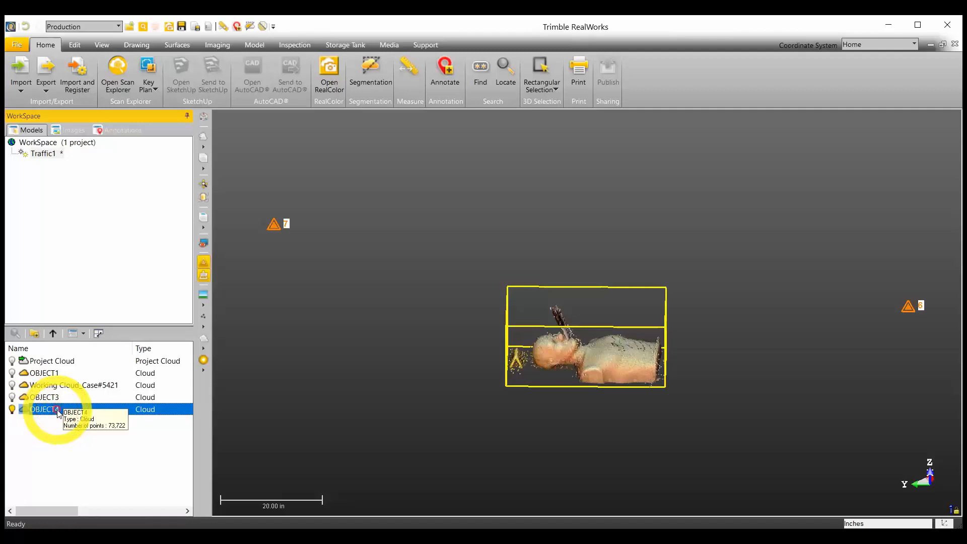
{"action": "left_click", "coordinate": [65, 409]}
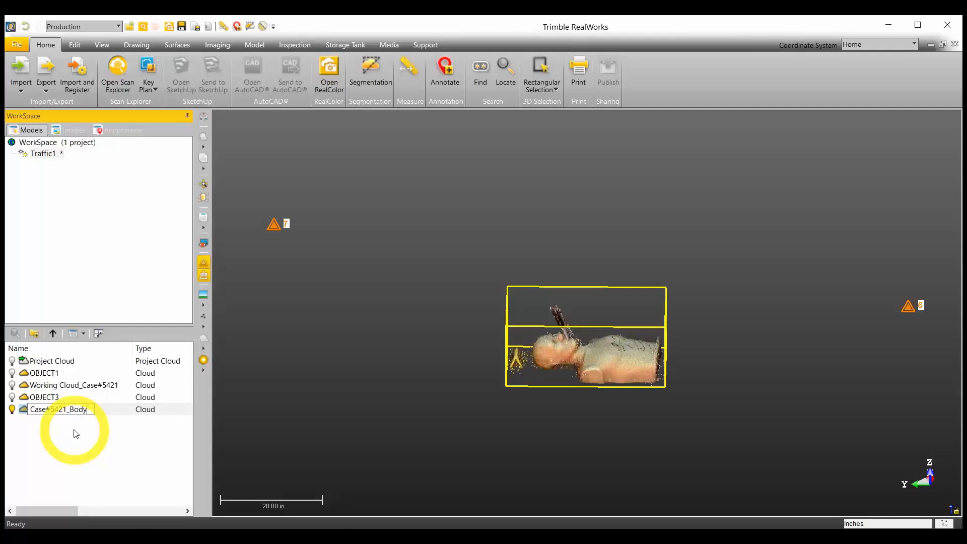
{"action": "left_click", "coordinate": [75, 434]}
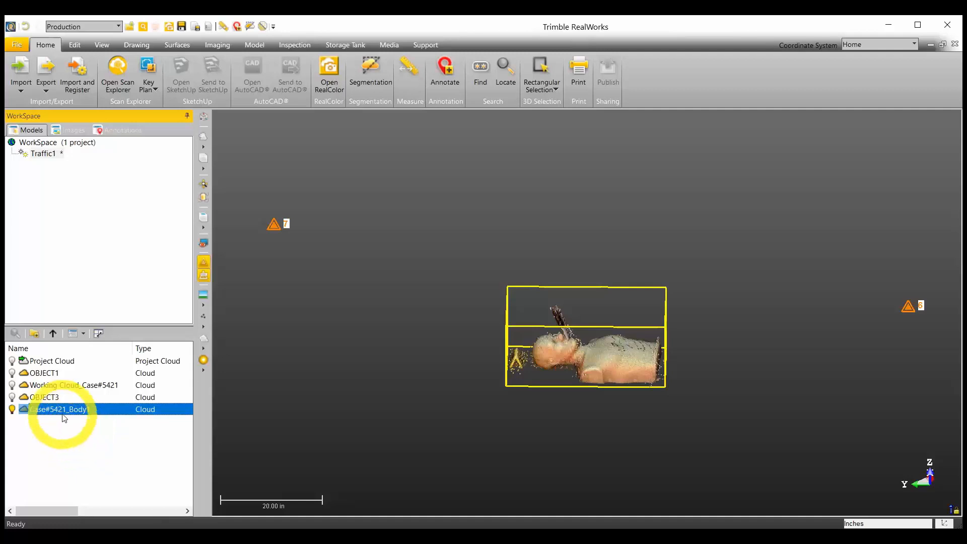
Step: Display Working Cloud_Case#5421 without Case#5421_Body1 to inspect the gap from above, and show the body cloud again
{"action": "left_click", "coordinate": [12, 409]}
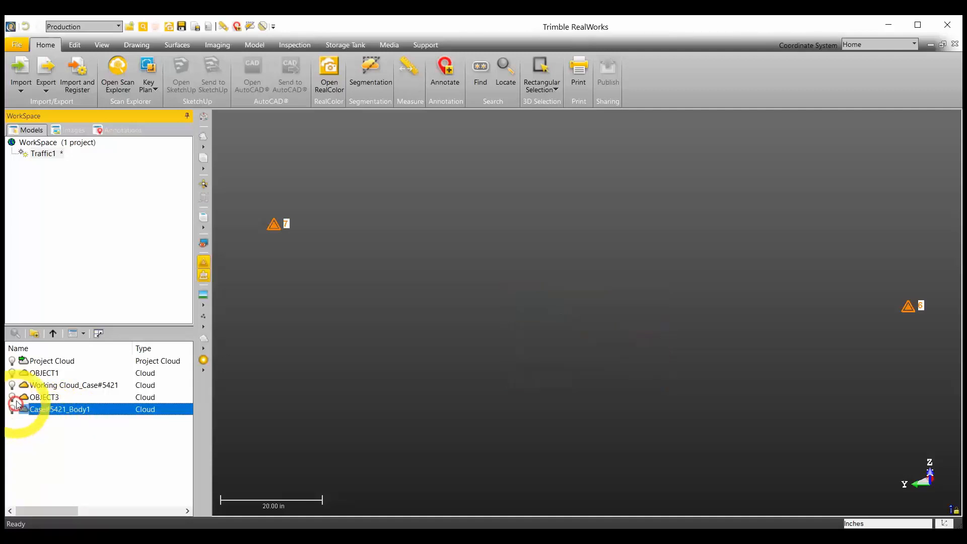
{"action": "left_click", "coordinate": [12, 384]}
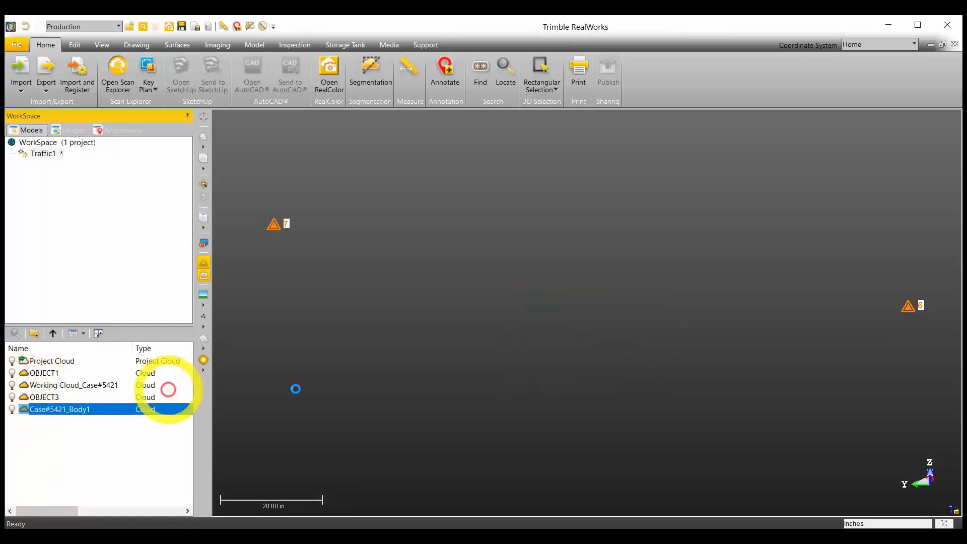
{"action": "left_click", "coordinate": [580, 338]}
{"action": "left_click_drag", "start_coordinate": [579, 339], "coordinate": [568, 382]}
{"action": "scroll", "coordinate": [604, 268], "scroll_direction": "up", "scroll_amount": 5}
{"action": "scroll", "coordinate": [604, 268], "scroll_direction": "up", "scroll_amount": 5}
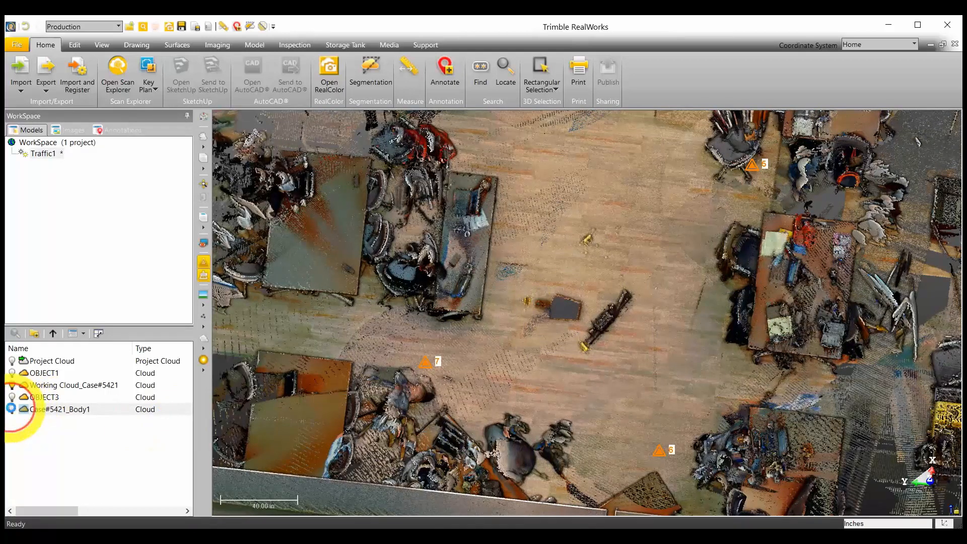
{"action": "left_click", "coordinate": [11, 407]}
{"action": "scroll", "coordinate": [558, 298], "scroll_direction": "up", "scroll_amount": 3}
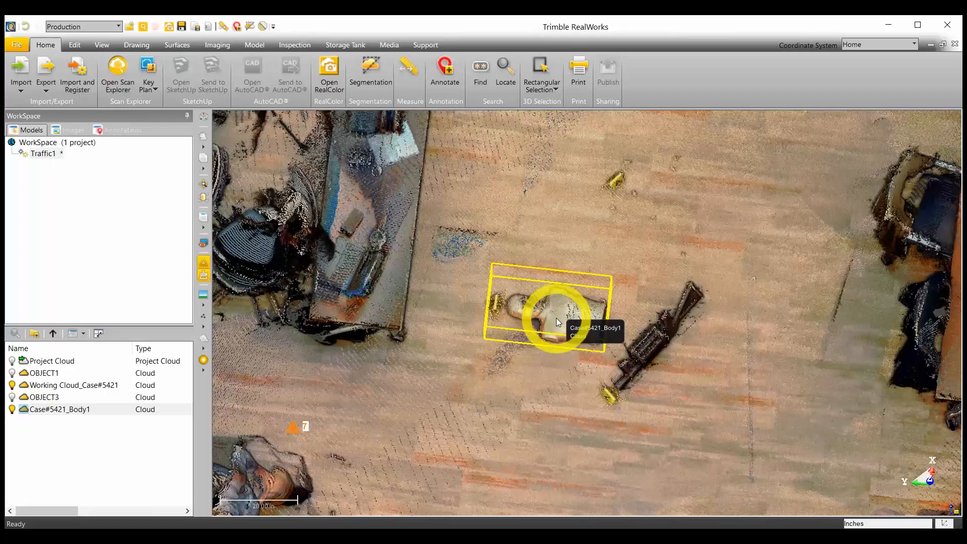
Step: Export Working Cloud_Case#5421 to the E57 folder as a single non-gridded E57 file with intensity and true color
{"action": "left_click", "coordinate": [47, 385]}
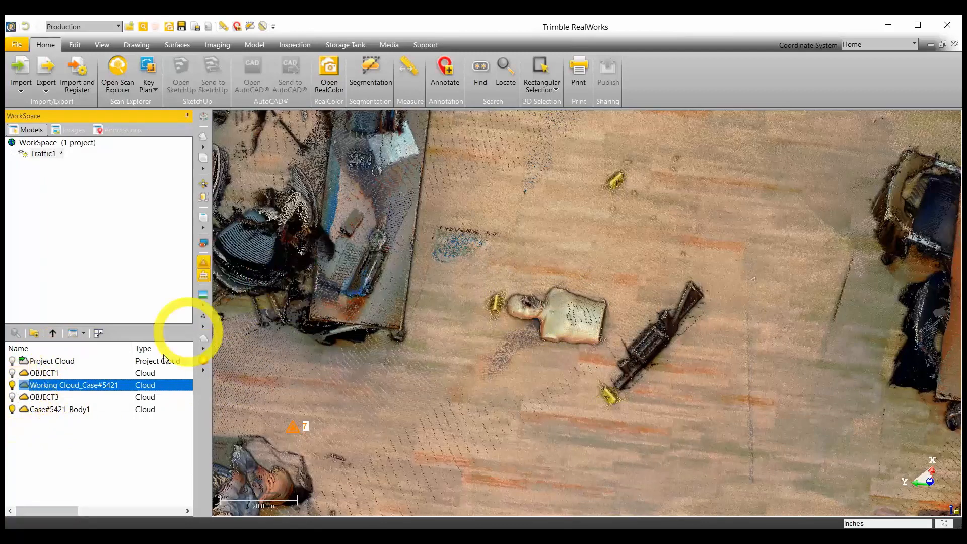
{"action": "left_click", "coordinate": [11, 398]}
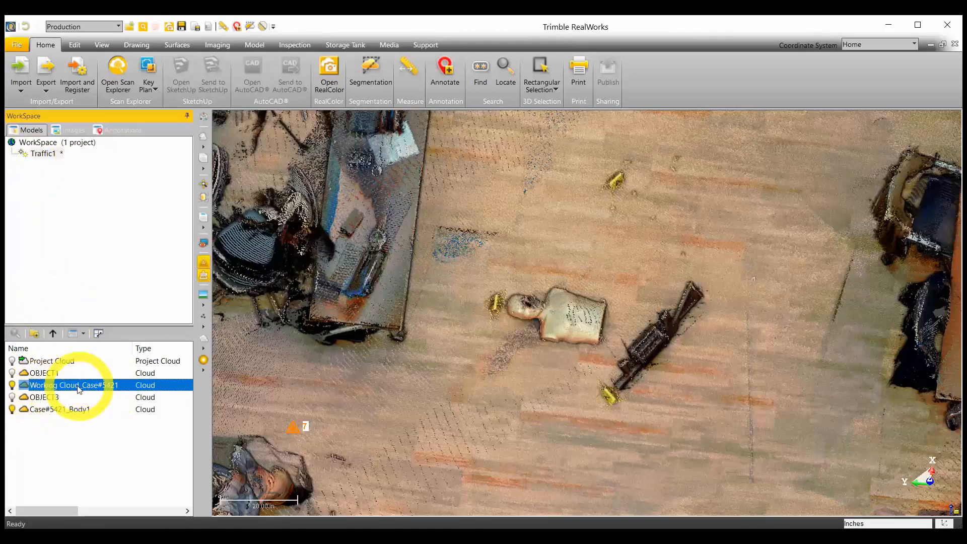
{"action": "left_click", "coordinate": [46, 94]}
{"action": "left_click", "coordinate": [67, 107]}
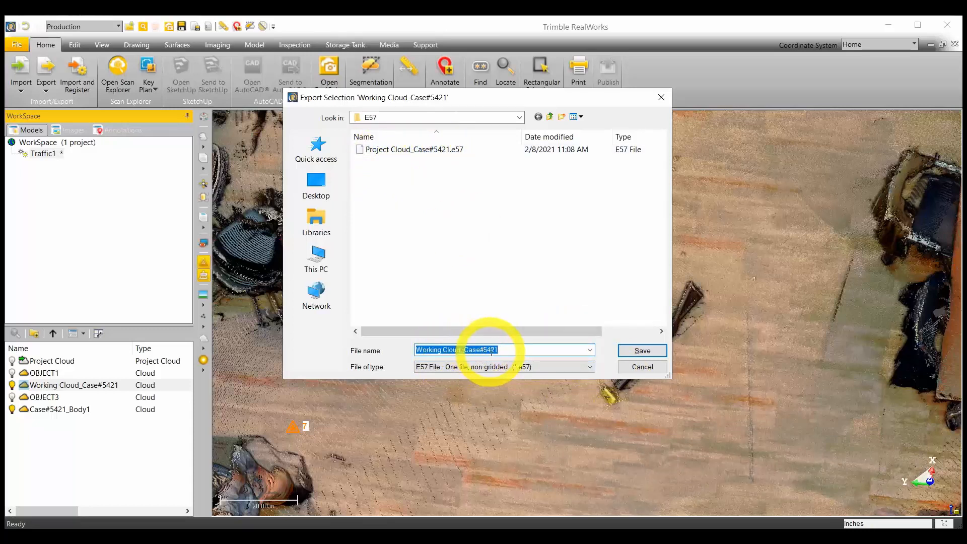
{"action": "left_click", "coordinate": [642, 352]}
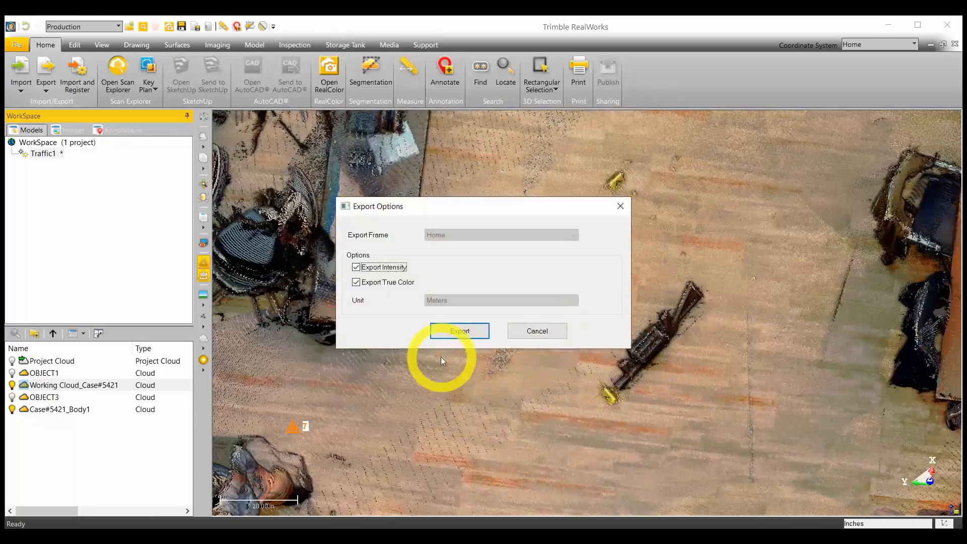
{"action": "left_click", "coordinate": [454, 332]}
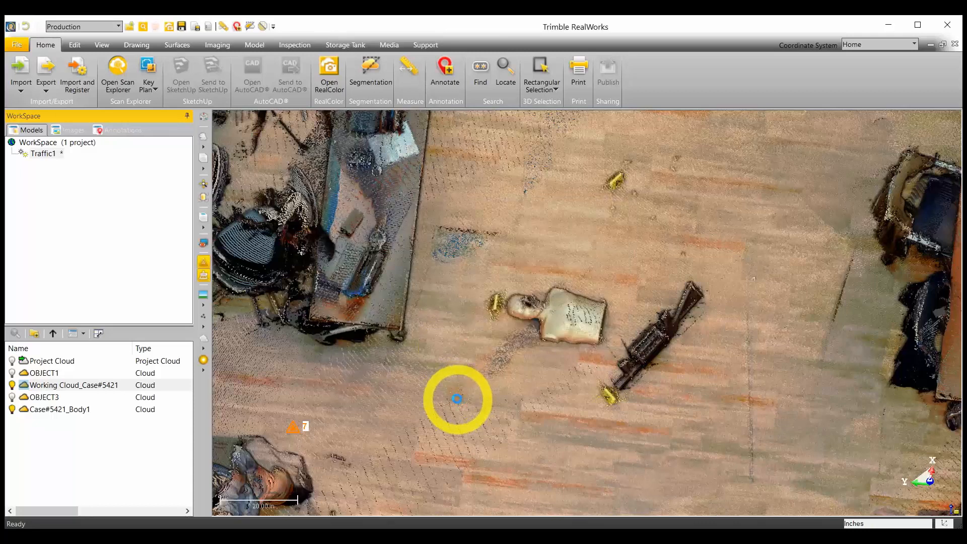
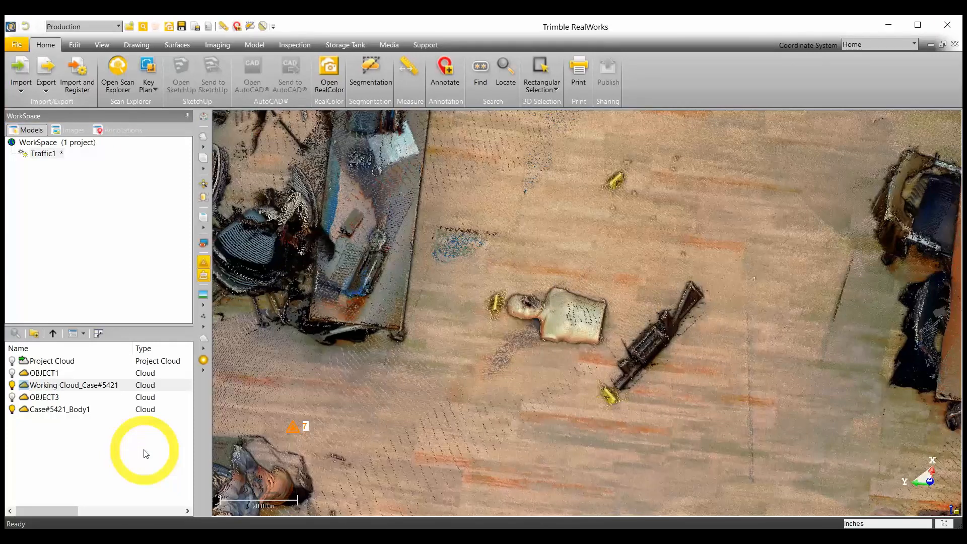
Step: Export Case#5421_Body1 to the E57 folder as a single non-gridded E57 file with intensity and true color
{"action": "left_click", "coordinate": [41, 409]}
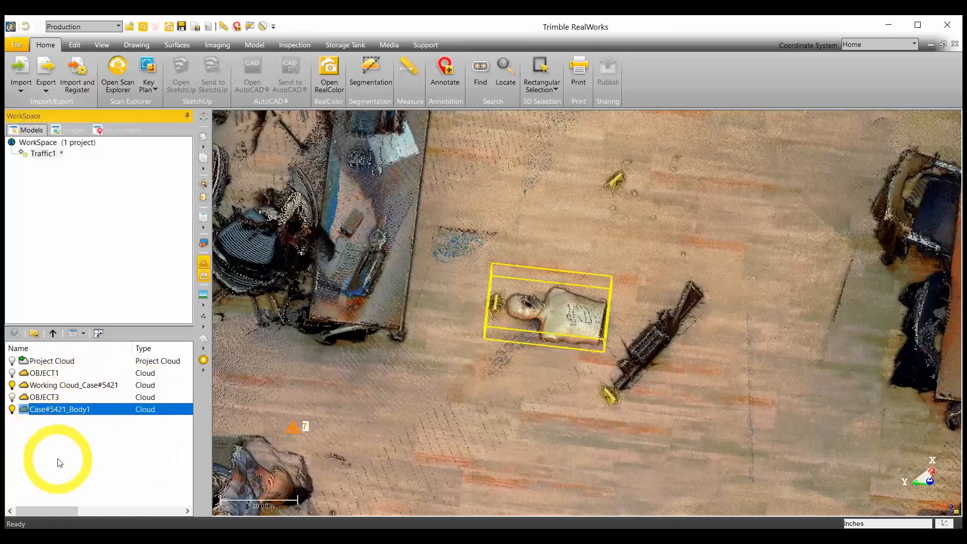
{"action": "left_click", "coordinate": [47, 89]}
{"action": "left_click", "coordinate": [65, 106]}
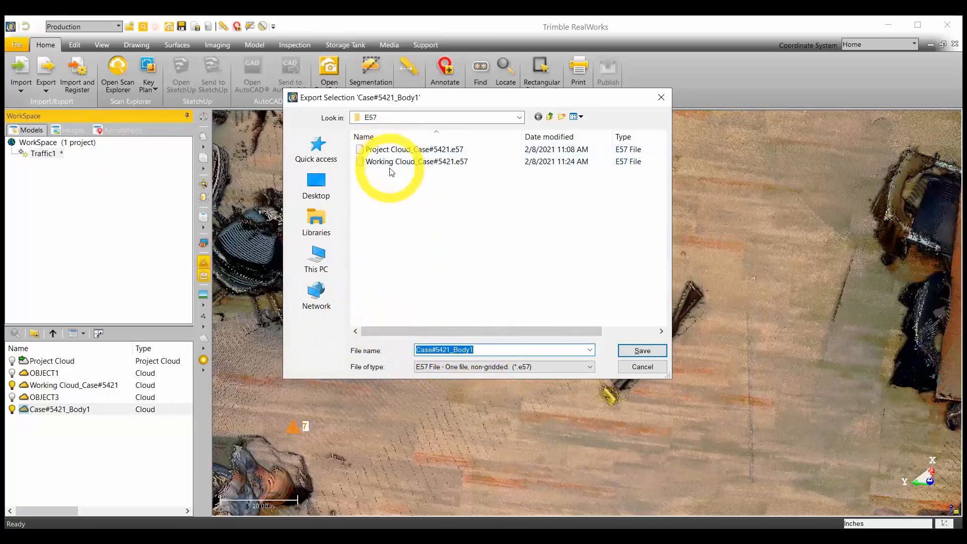
{"action": "left_click", "coordinate": [639, 353]}
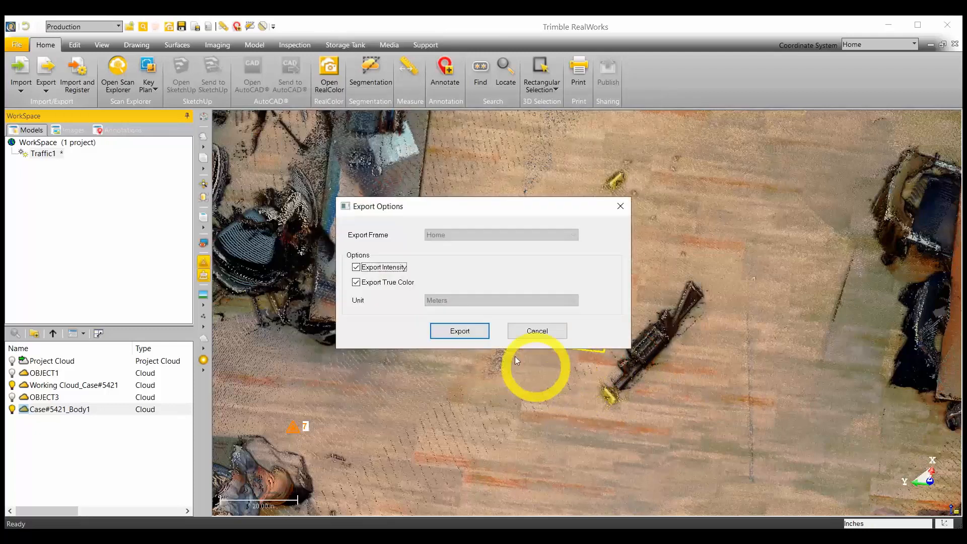
{"action": "left_click", "coordinate": [461, 331]}
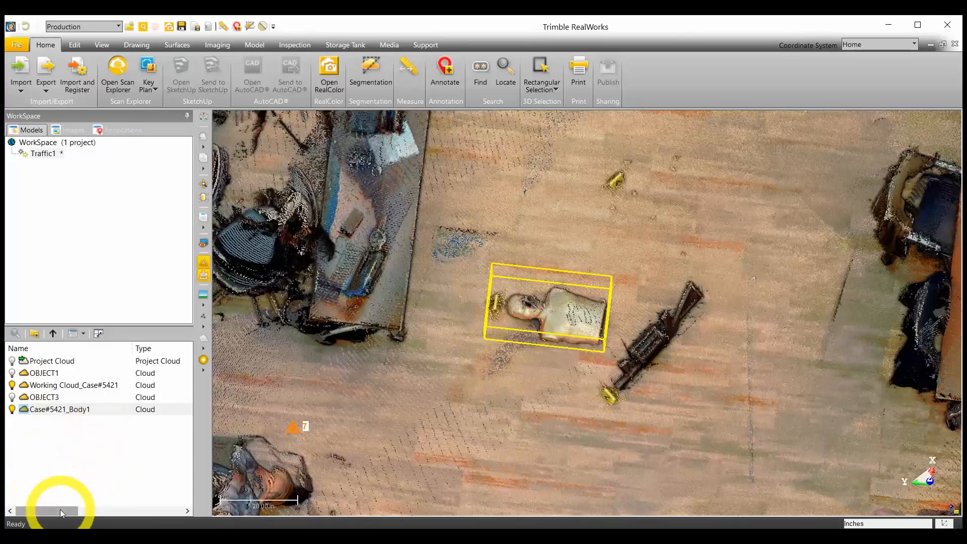
Step: Compare the number of points in Case#5421_Body1 and Working Cloud_Case#5421
{"action": "left_click_drag", "start_coordinate": [59, 509], "coordinate": [78, 509]}
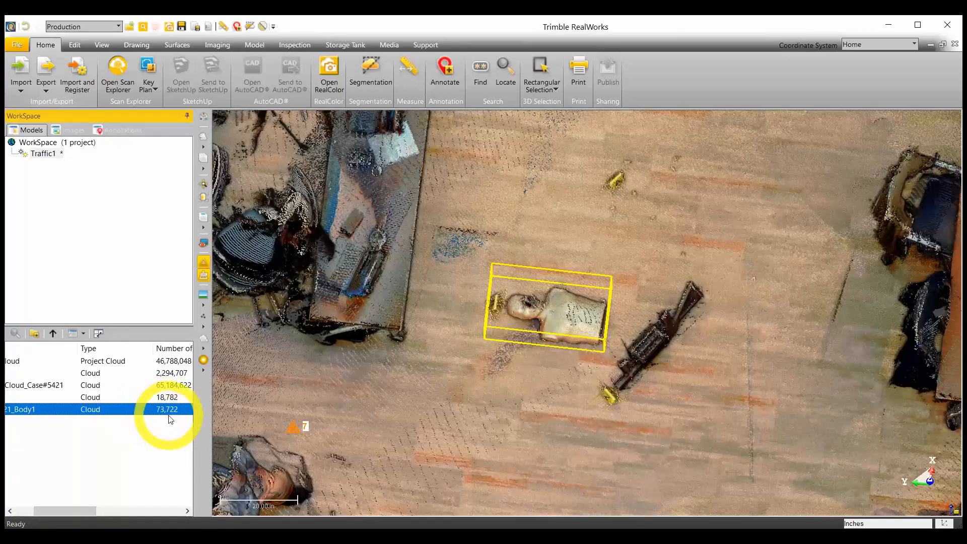
{"action": "left_click", "coordinate": [159, 385]}
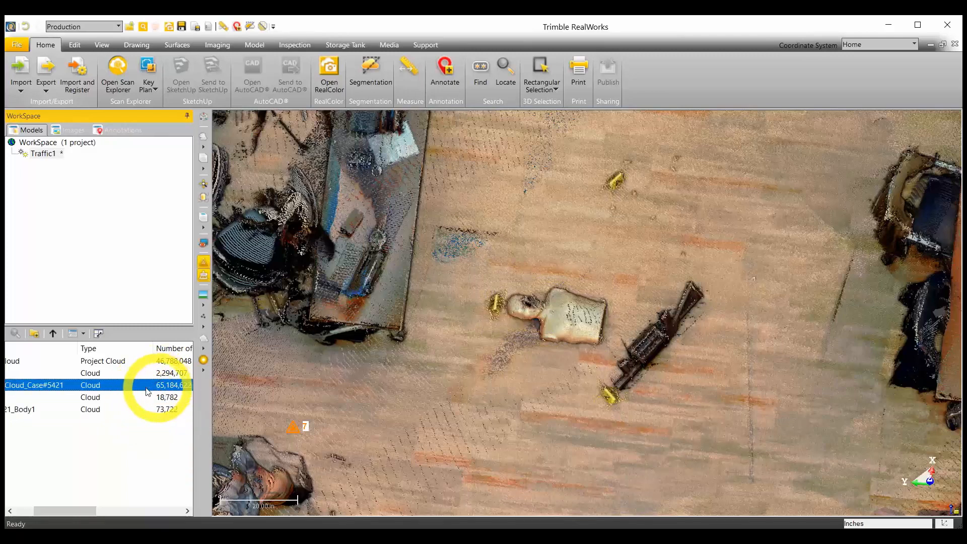
{"action": "left_click_drag", "start_coordinate": [76, 510], "coordinate": [65, 513]}
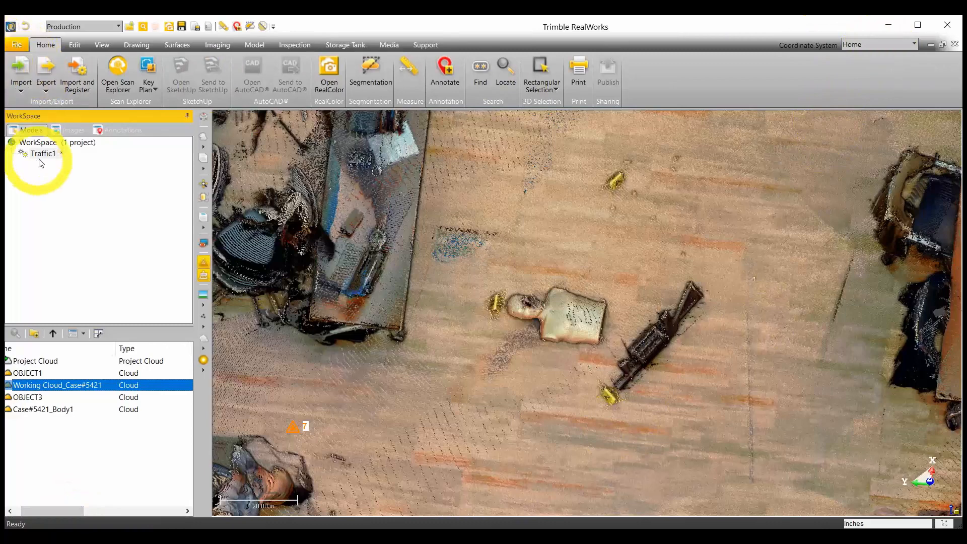
Step: Save the Traffic1 project and close RealWorks
{"action": "scroll", "coordinate": [439, 326], "scroll_direction": "down", "scroll_amount": 5}
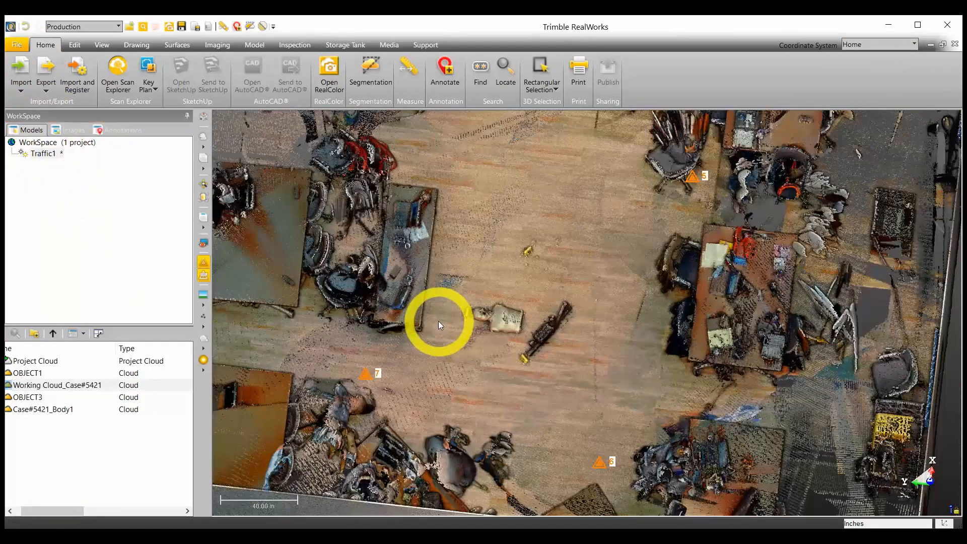
{"action": "scroll", "coordinate": [437, 321], "scroll_direction": "down", "scroll_amount": 1}
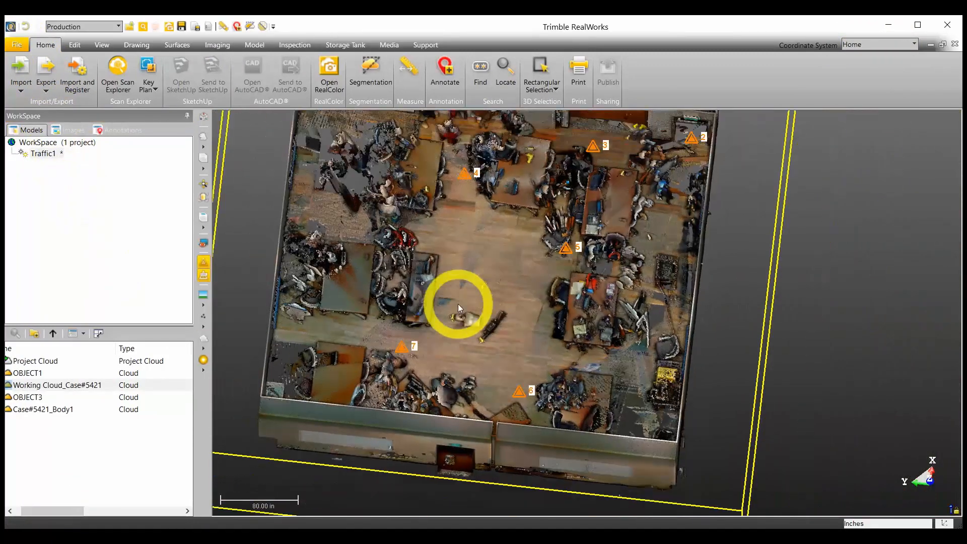
{"action": "left_click", "coordinate": [17, 44]}
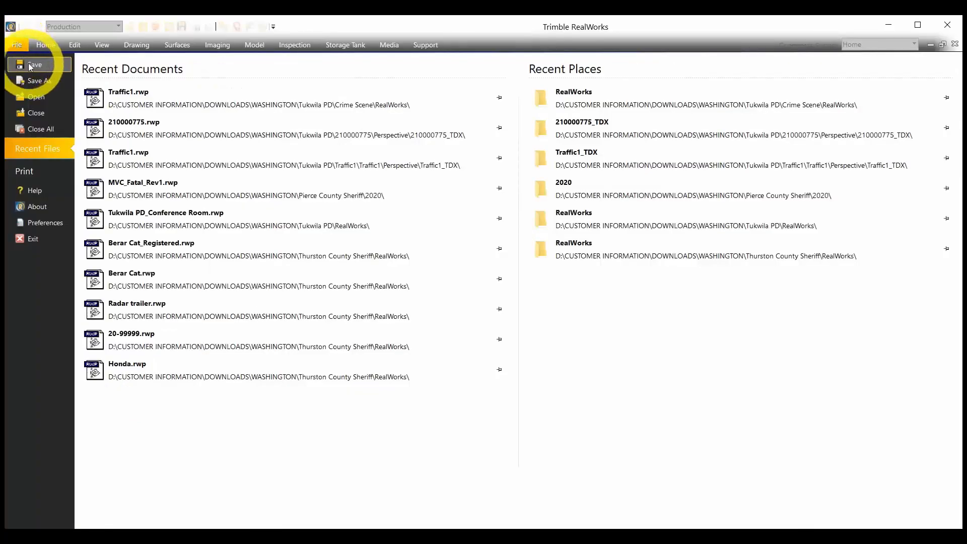
{"action": "left_click", "coordinate": [164, 378]}
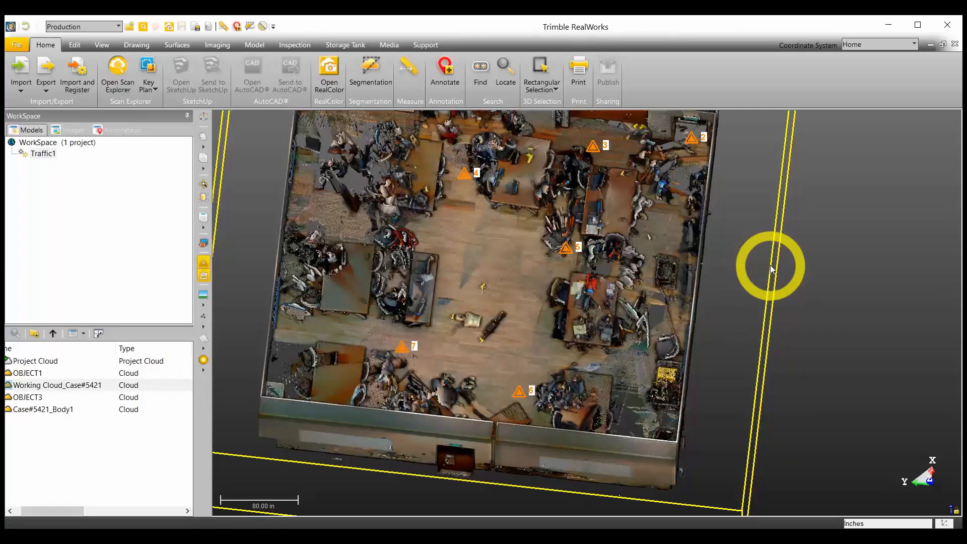
{"action": "left_click", "coordinate": [948, 25]}
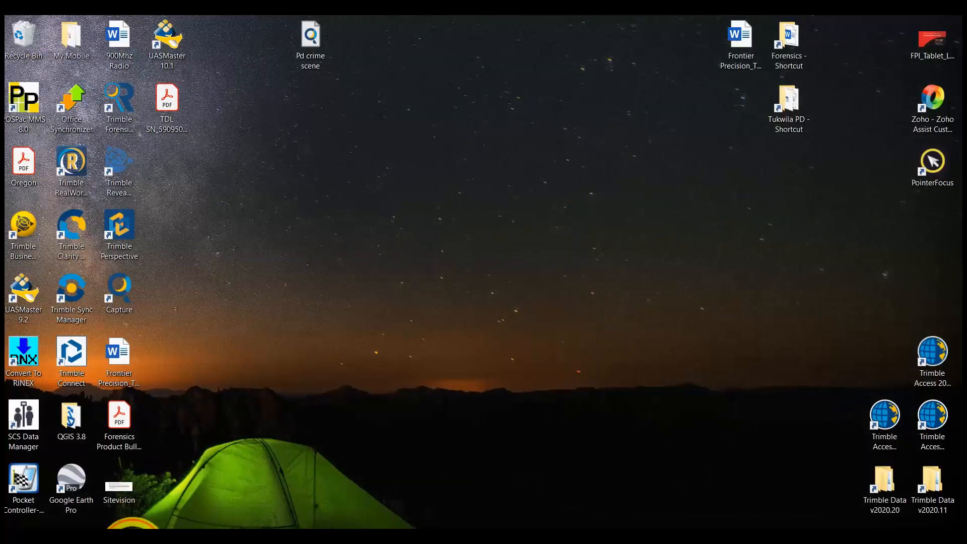
Step: Check the exported files in the E57 folder in File Explorer, and select the Traffic1 capture file in the parent Crime Scene folder
{"action": "left_click", "coordinate": [134, 540]}
{"action": "left_click", "coordinate": [276, 263]}
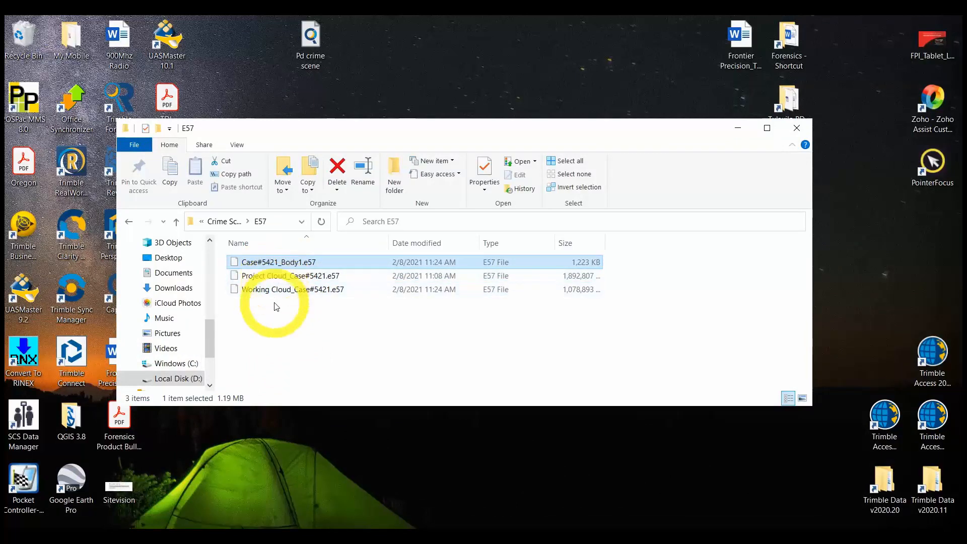
{"action": "left_click", "coordinate": [175, 221]}
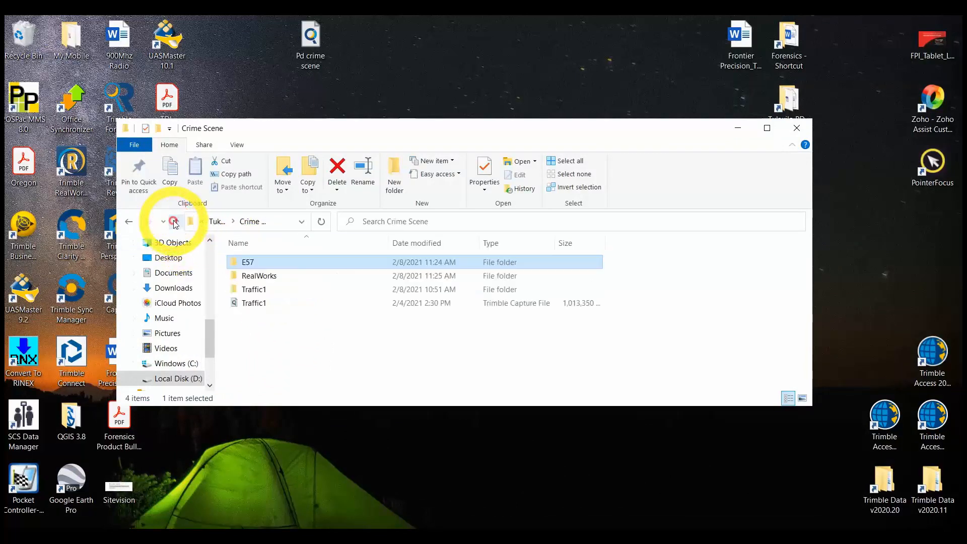
{"action": "left_click", "coordinate": [240, 302]}
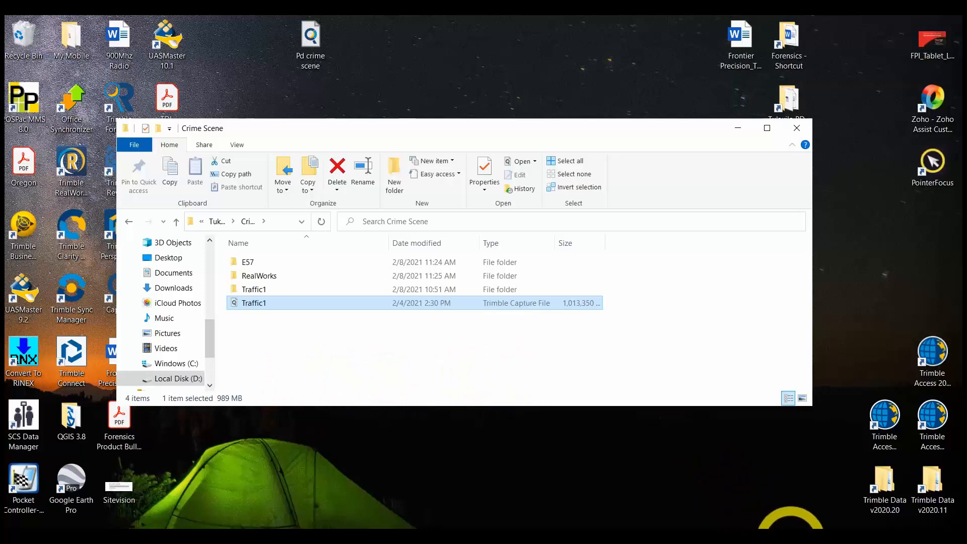
Step: Switch to the Trimble Forensics Reveal scene, and briefly bring up the Crime Scene folder to point out the Traffic1 capture file
{"action": "left_click", "coordinate": [790, 532]}
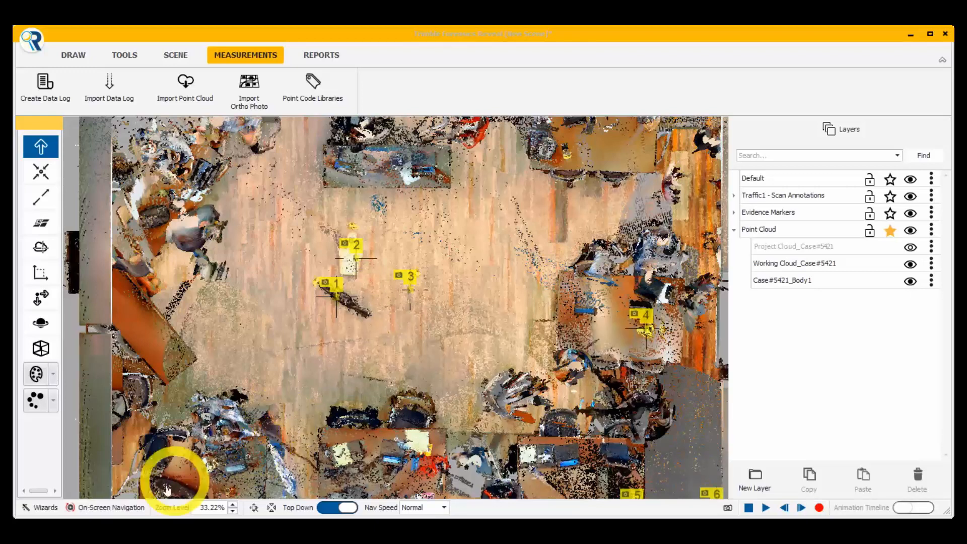
{"action": "left_click", "coordinate": [114, 529]}
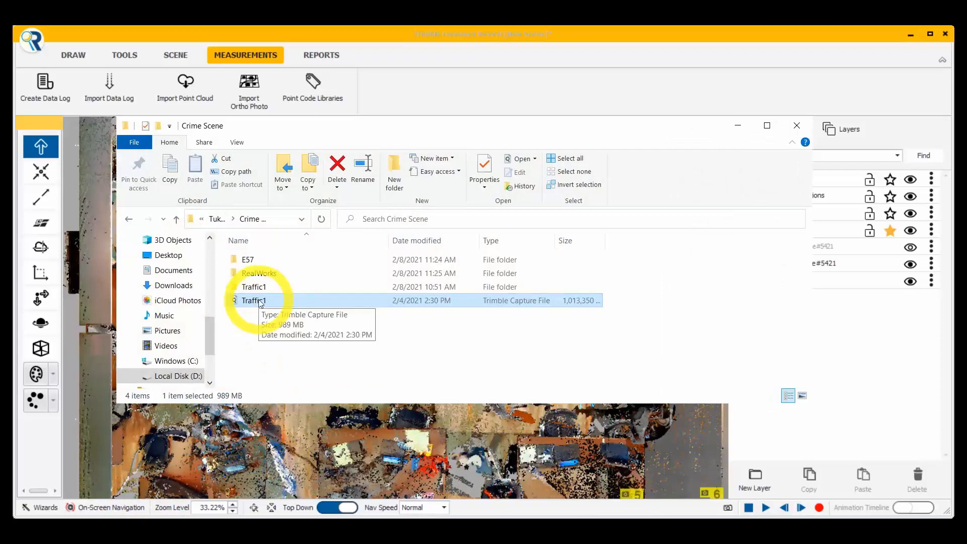
{"action": "left_click", "coordinate": [730, 124]}
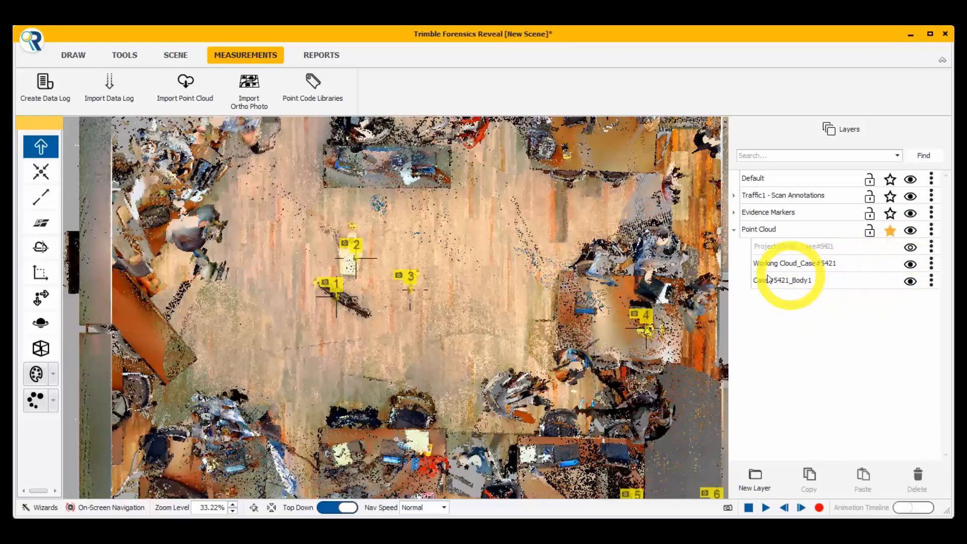
Step: Inspect the point cloud layers by hiding and reshowing Case#5421_Body1, and by showing Project Cloud_Case#5421 and hiding it again
{"action": "scroll", "coordinate": [372, 286], "scroll_direction": "up", "scroll_amount": 1}
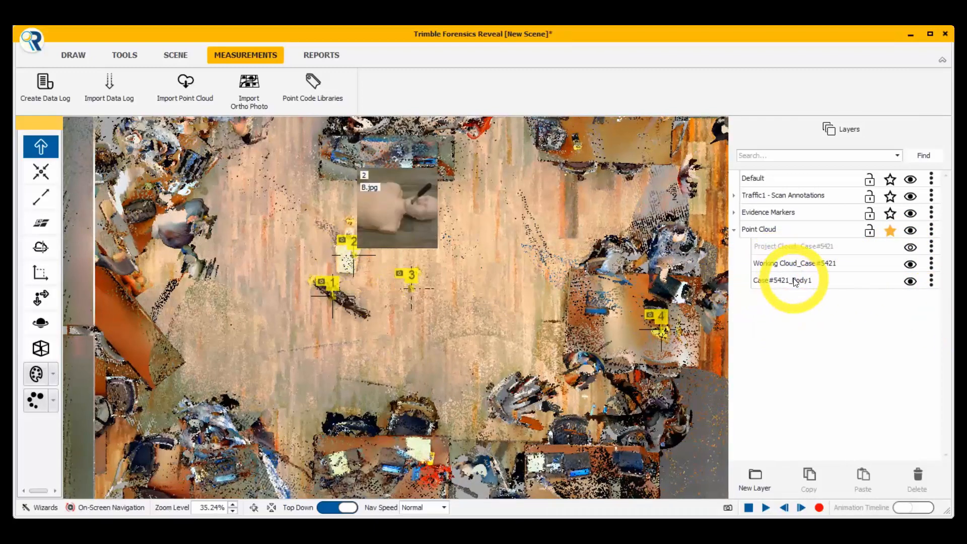
{"action": "left_click", "coordinate": [909, 280]}
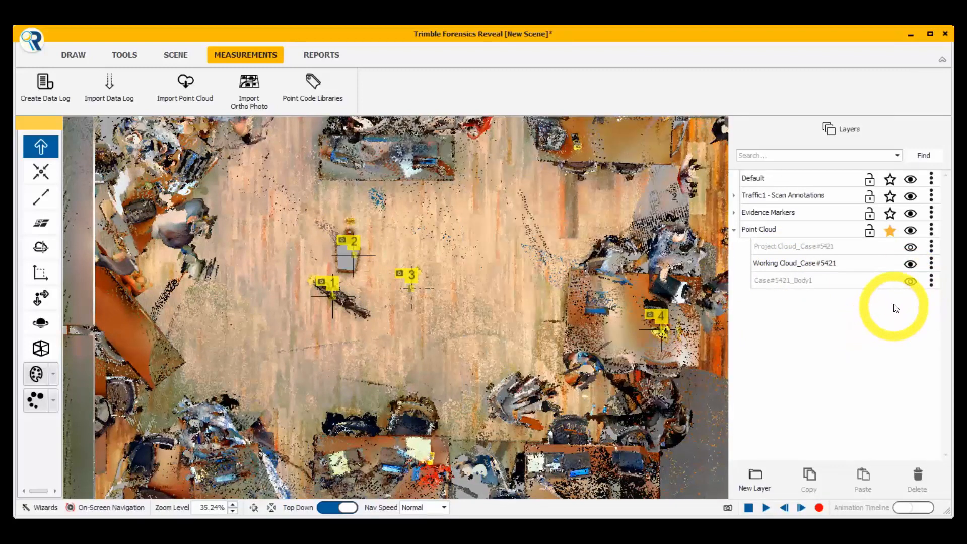
{"action": "left_click", "coordinate": [910, 281]}
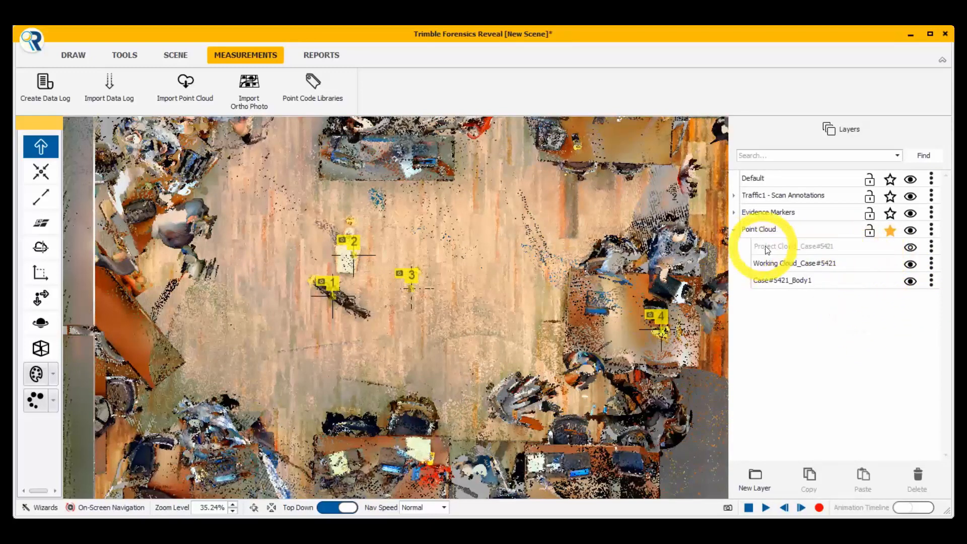
{"action": "left_click", "coordinate": [910, 248]}
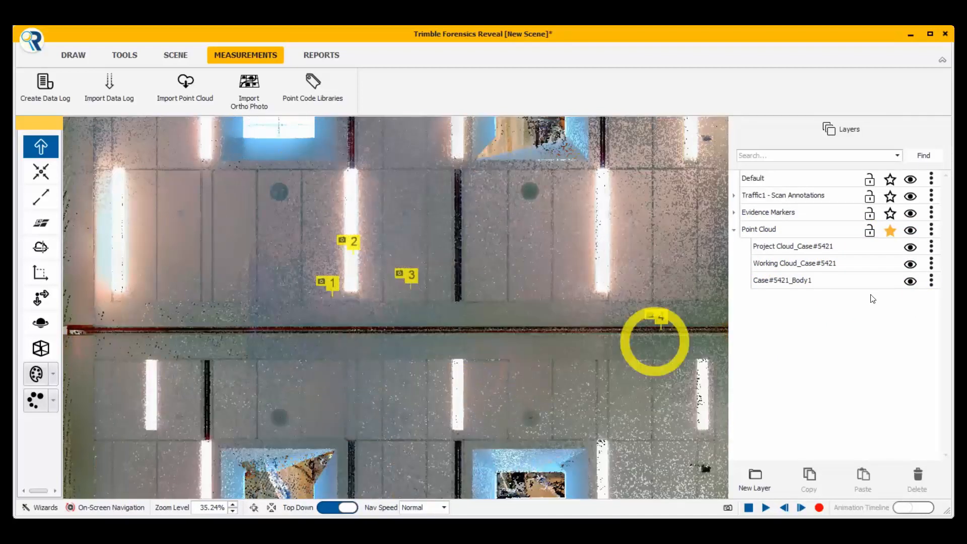
{"action": "left_click", "coordinate": [910, 248]}
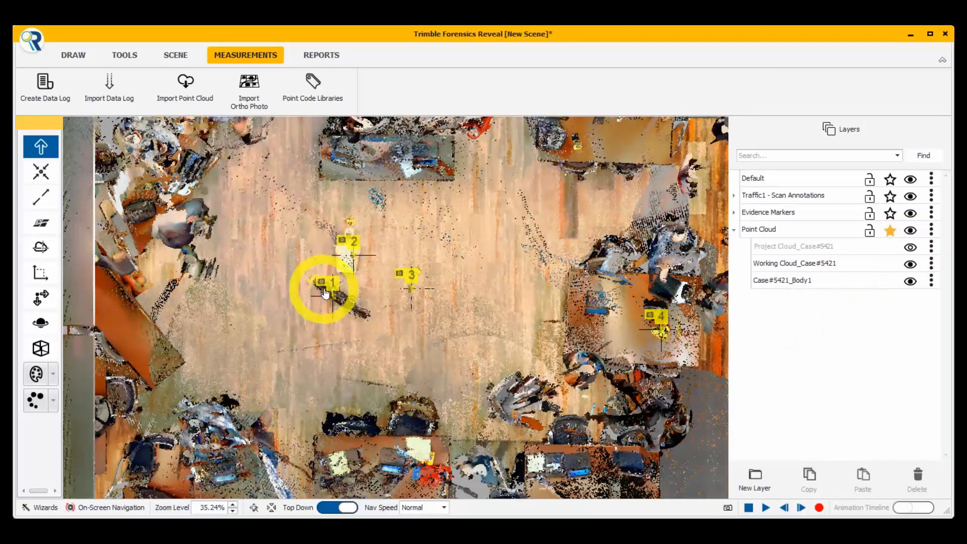
Step: Preview the photos attached to evidence markers 2 and 3 on the floor
{"action": "mouse_move", "coordinate": [330, 293]}
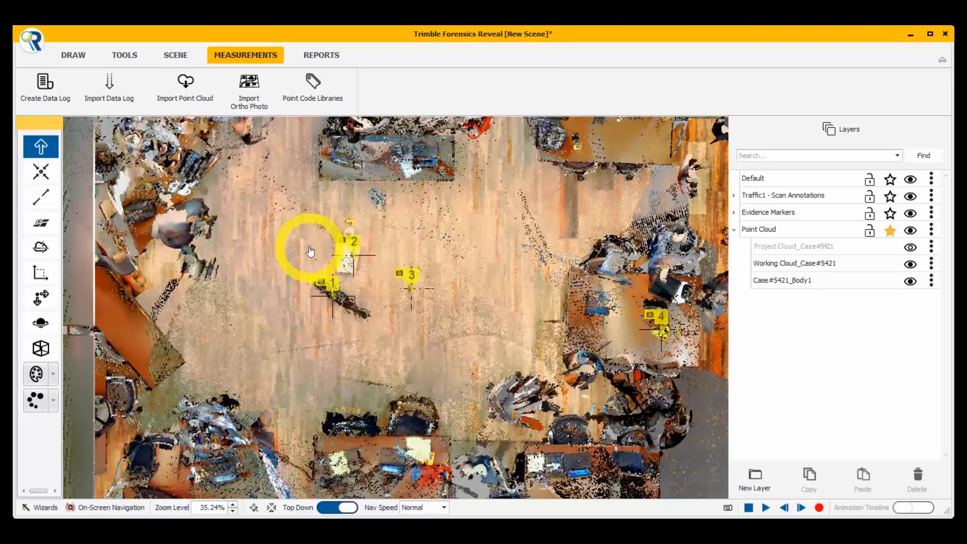
{"action": "mouse_move", "coordinate": [355, 259]}
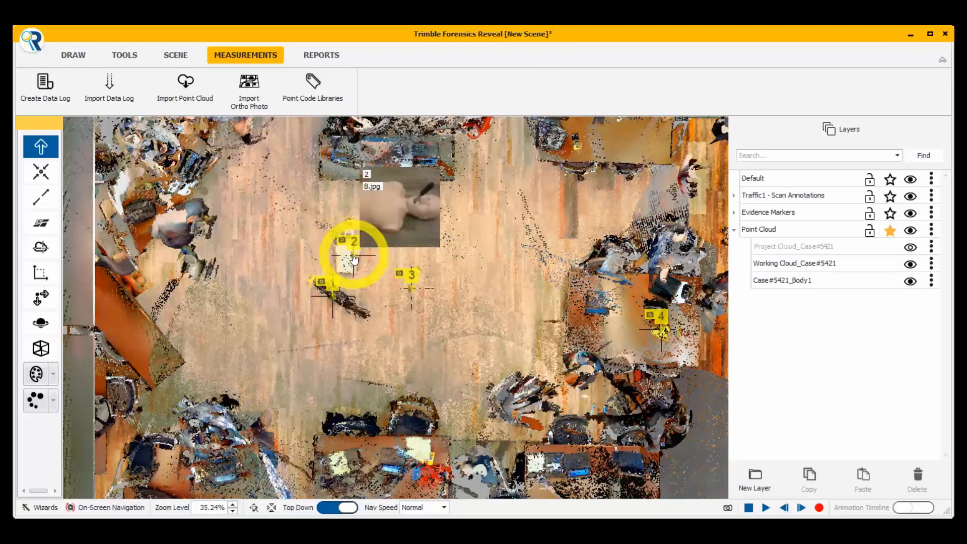
{"action": "mouse_move", "coordinate": [411, 290]}
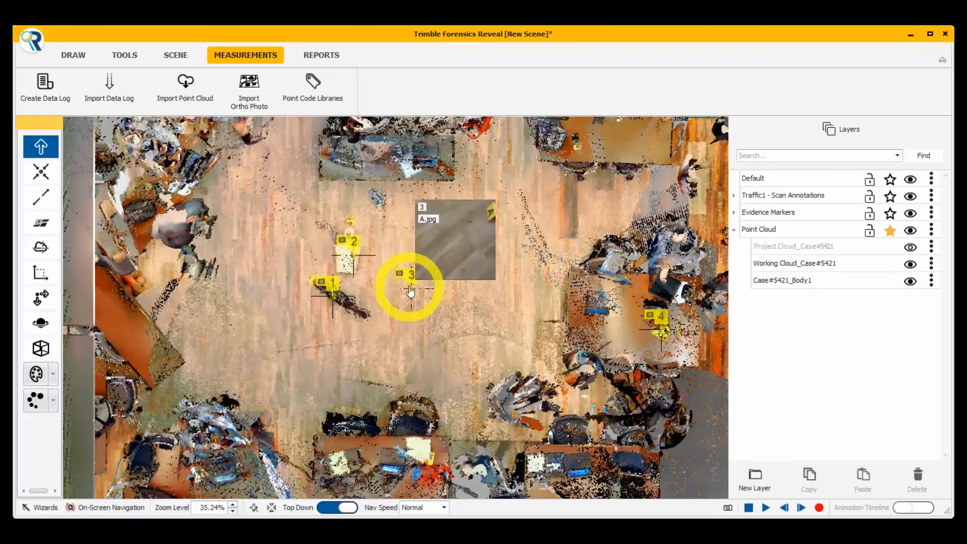
Step: Generate the Evidence/Attachment Report, view its evidence markers without fitting the page to the screen, and close the preview
{"action": "left_click", "coordinate": [338, 55]}
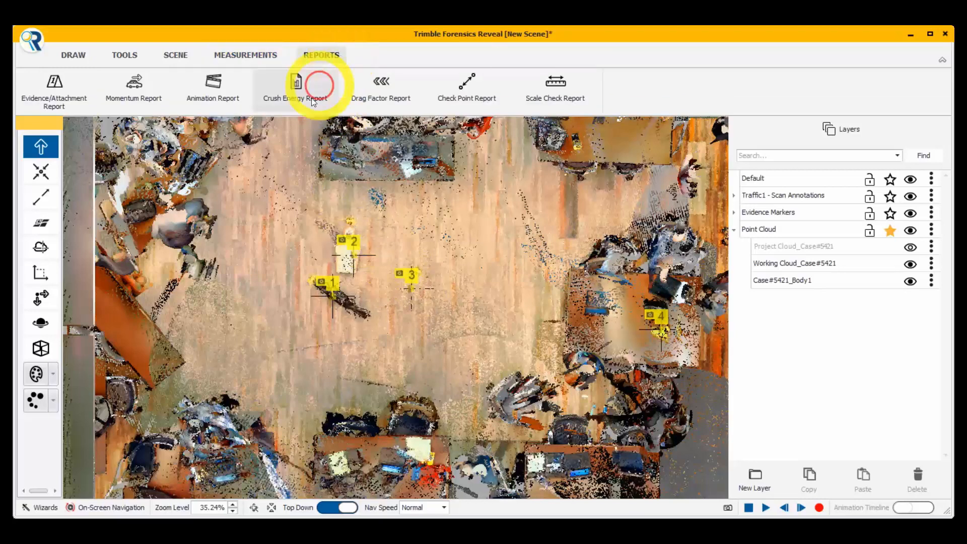
{"action": "left_click", "coordinate": [54, 91]}
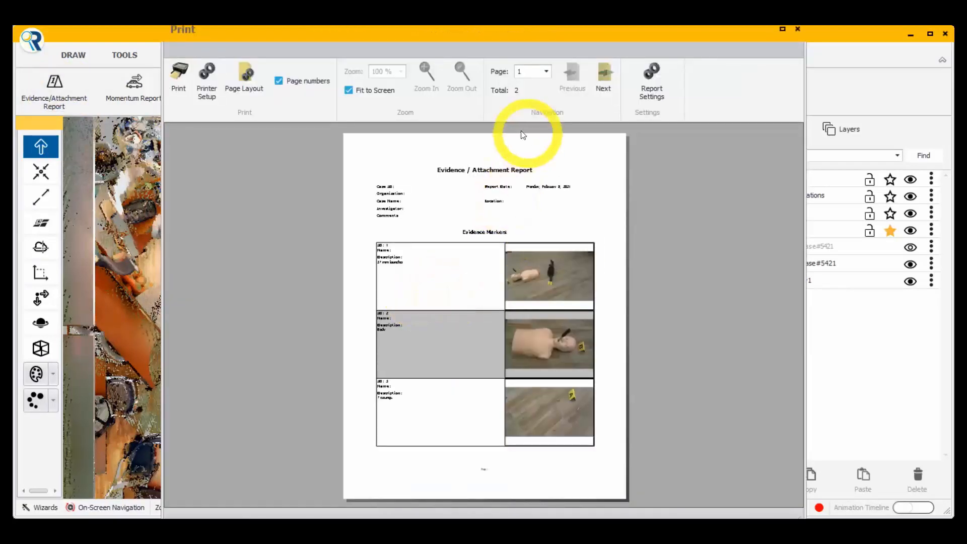
{"action": "left_click", "coordinate": [349, 89]}
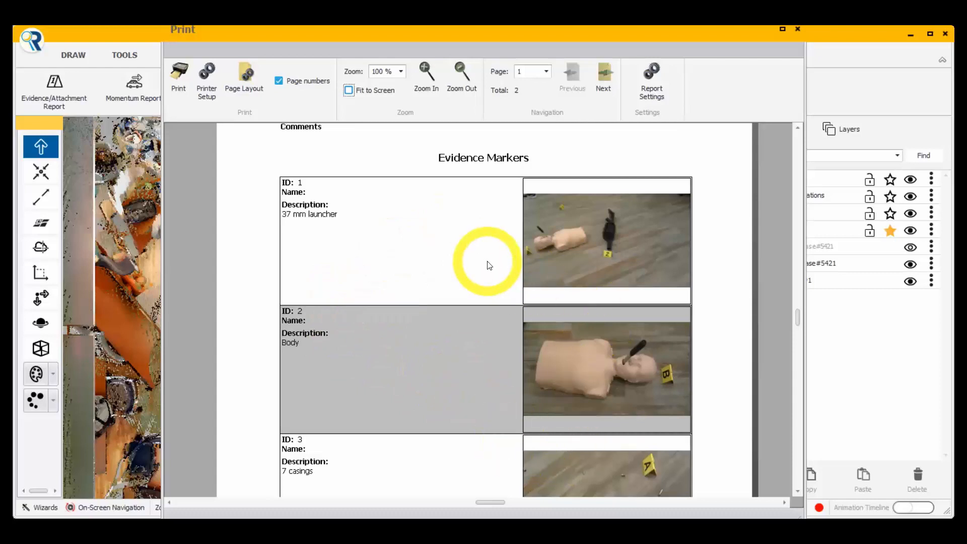
{"action": "left_click", "coordinate": [797, 29]}
{"action": "scroll", "coordinate": [418, 302], "scroll_direction": "up", "scroll_amount": 2}
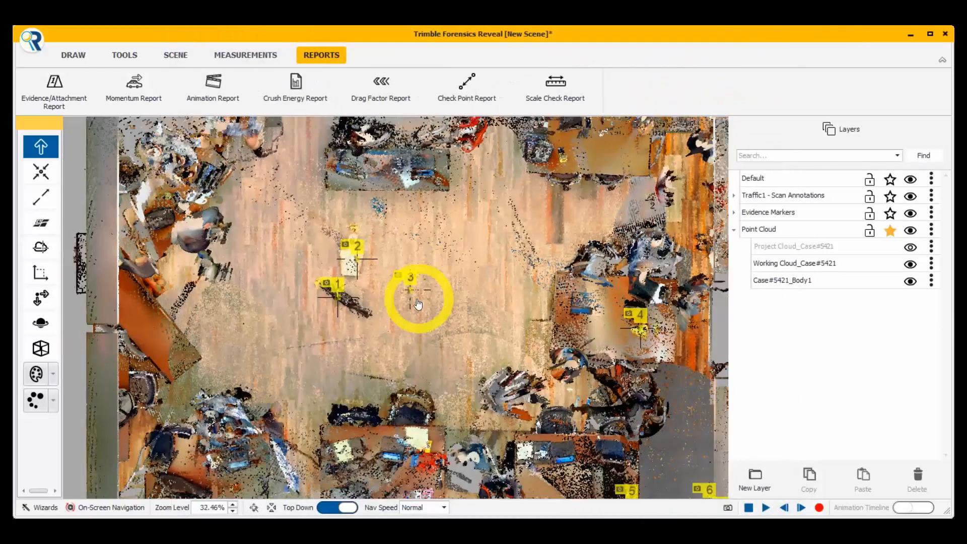
{"action": "scroll", "coordinate": [417, 303], "scroll_direction": "down", "scroll_amount": 2}
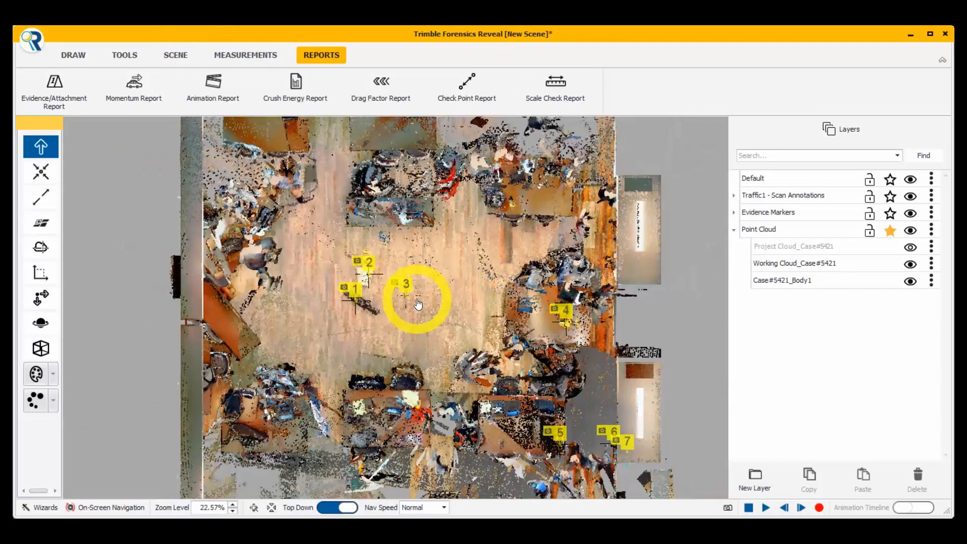
{"action": "scroll", "coordinate": [418, 303], "scroll_direction": "down", "scroll_amount": 1}
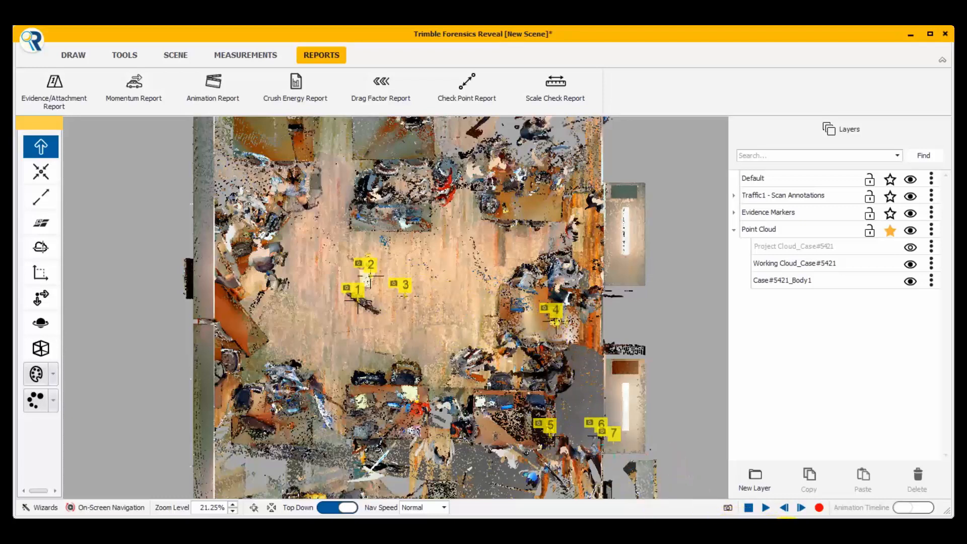
{"action": "left_click", "coordinate": [795, 532]}
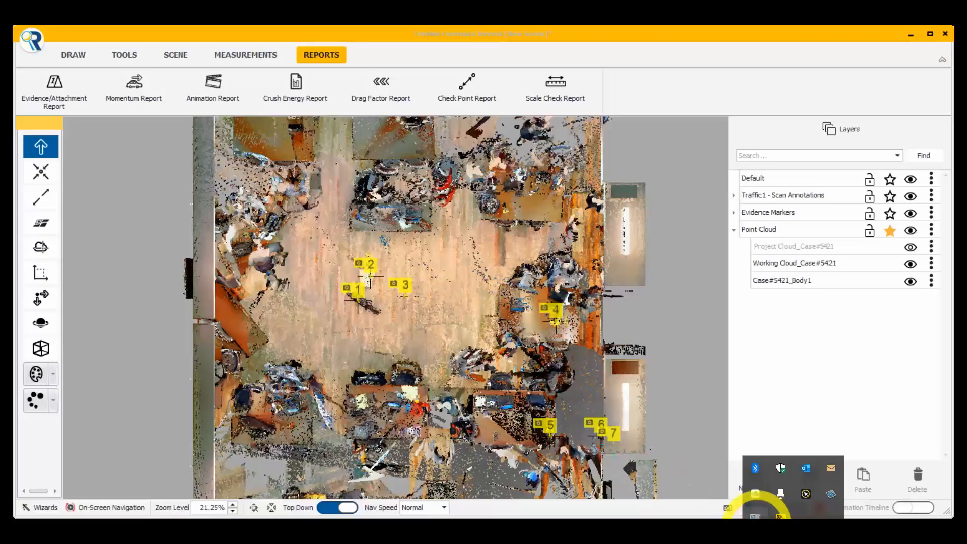